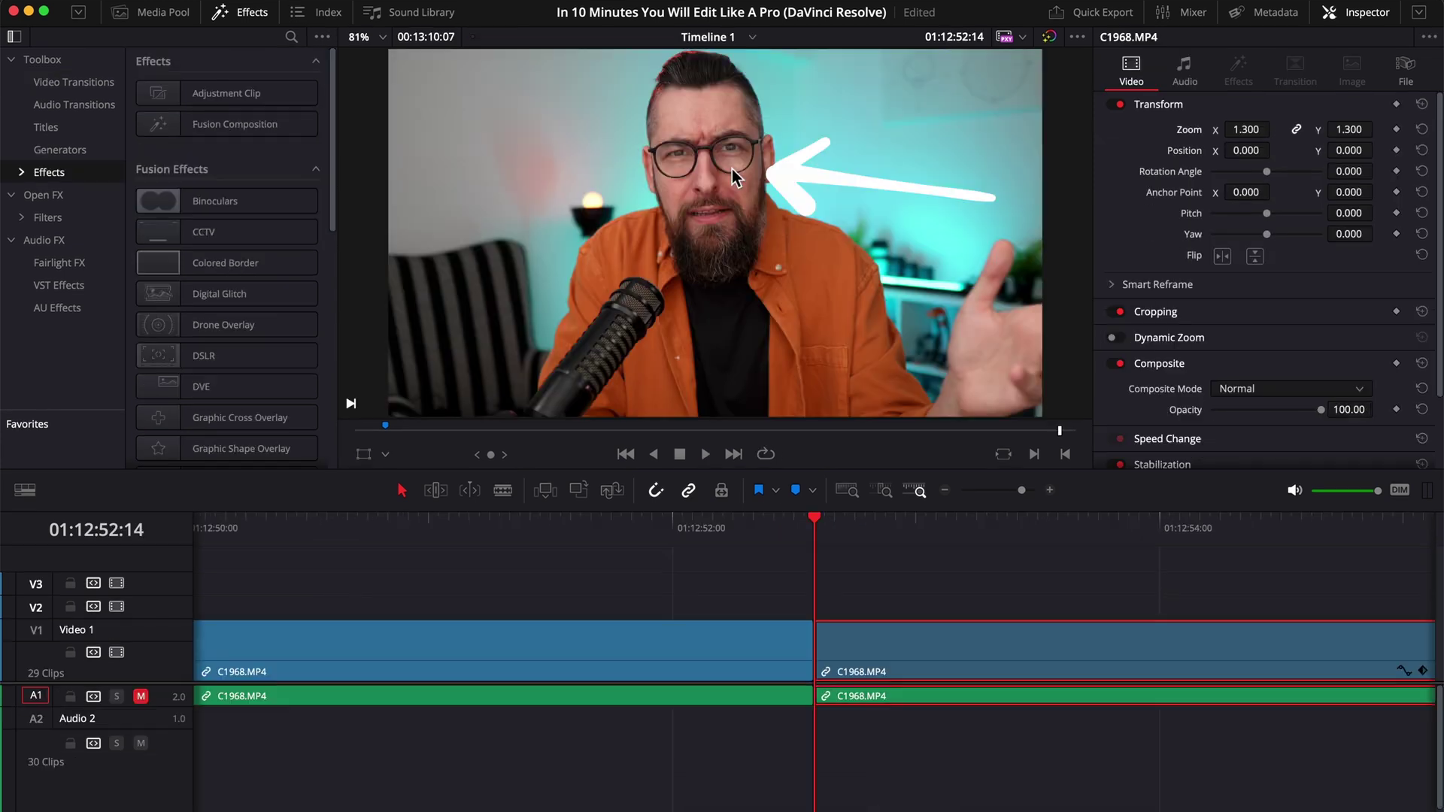
key("Left")
key("Right")
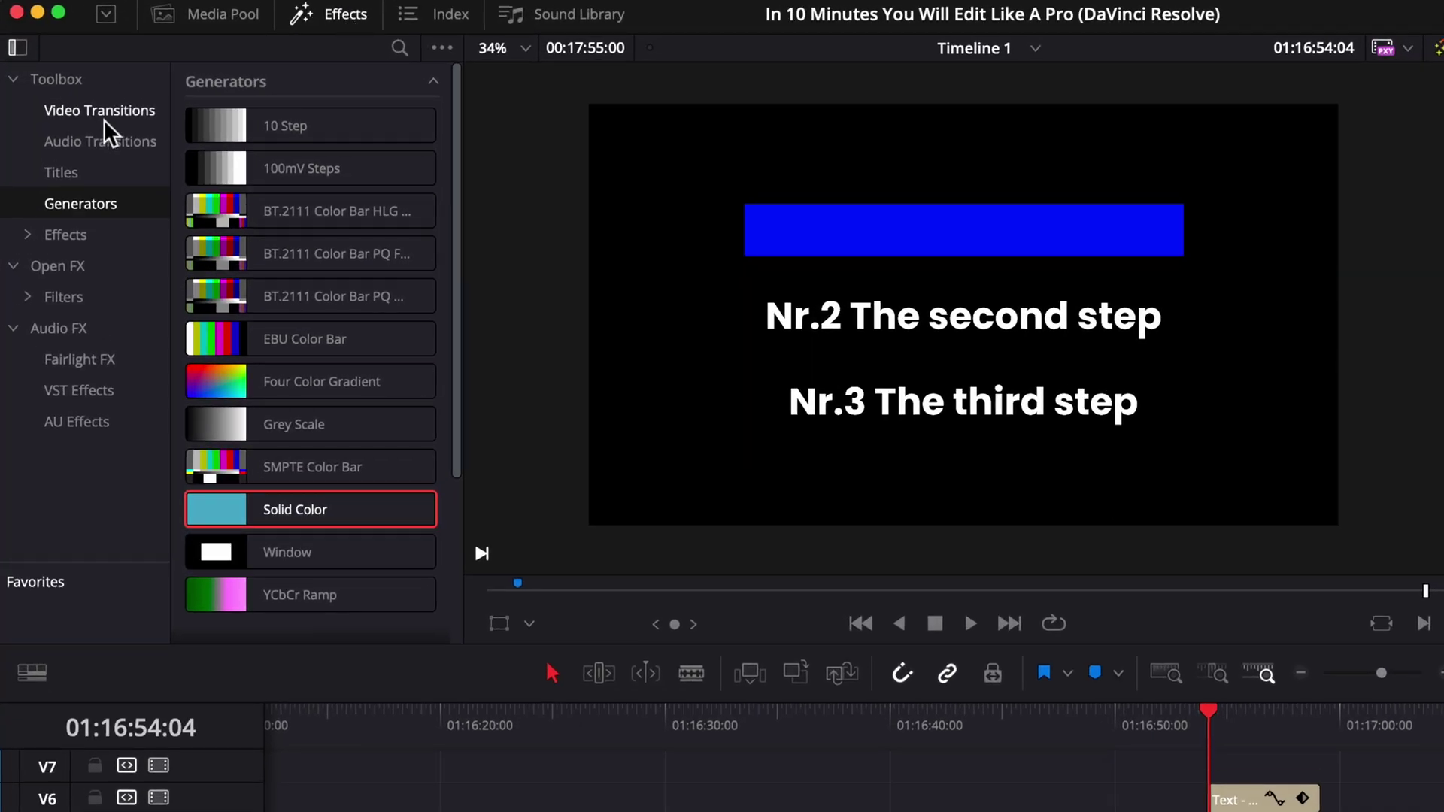
left_click_drag(461, 129, 466, 290)
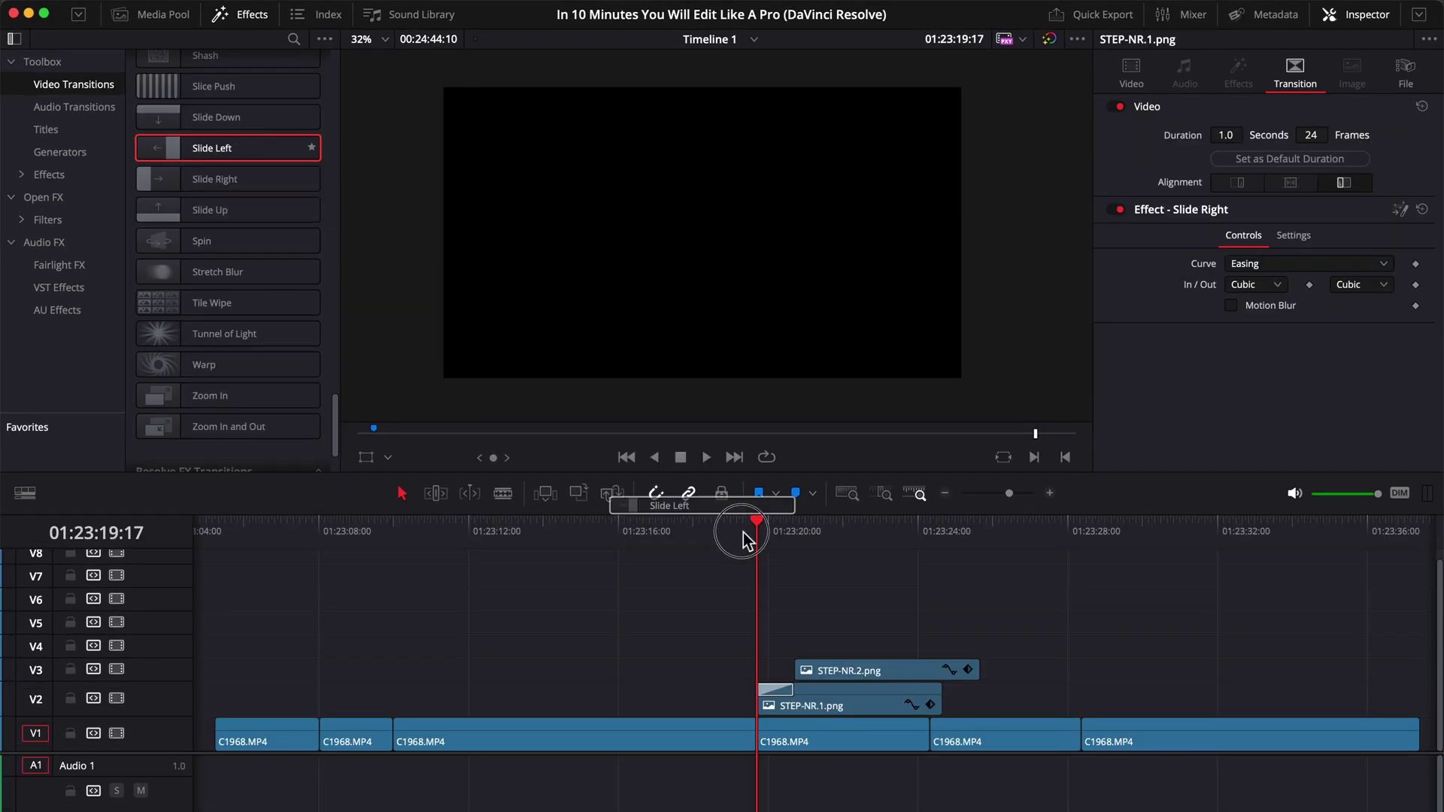
left_click_drag(748, 532, 830, 678)
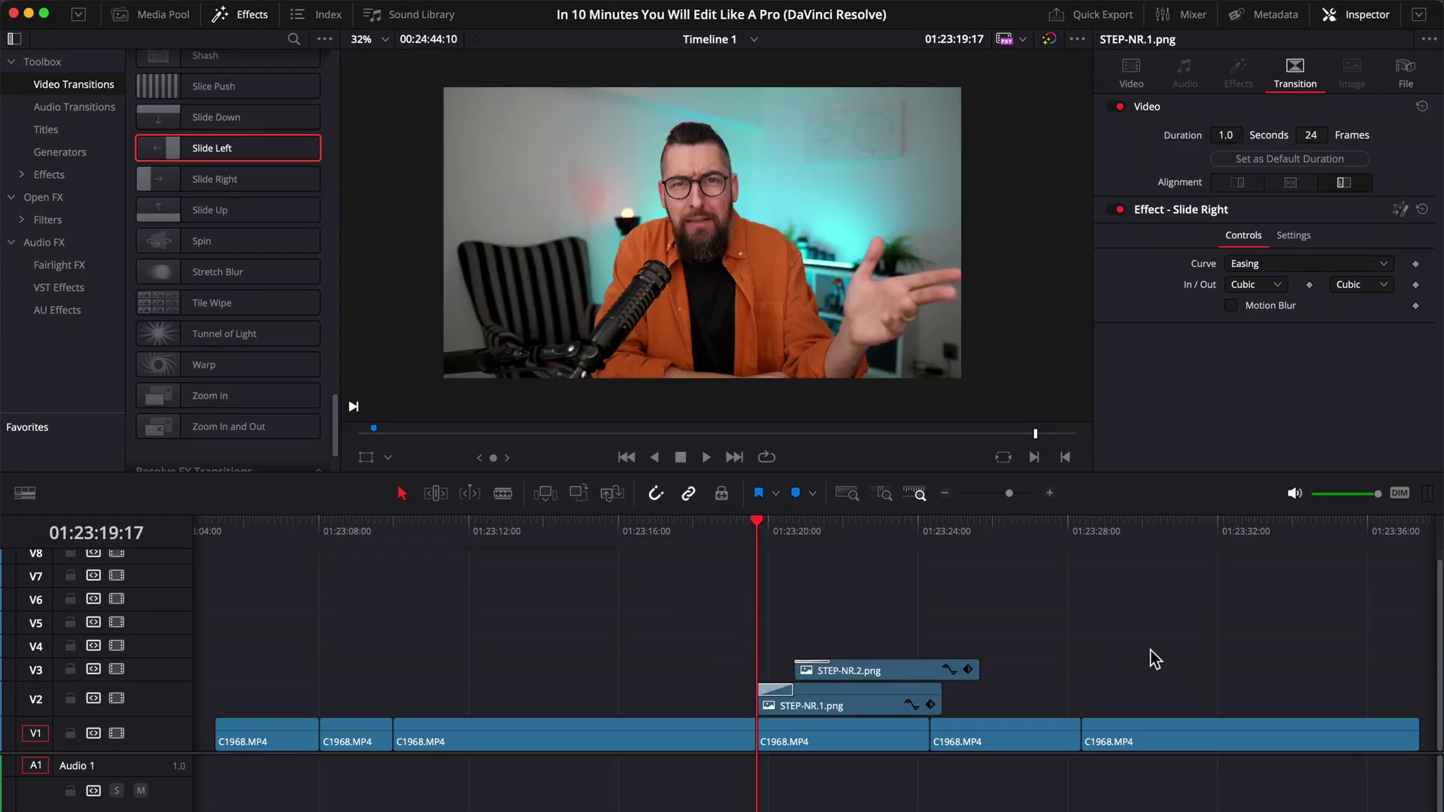
key("space")
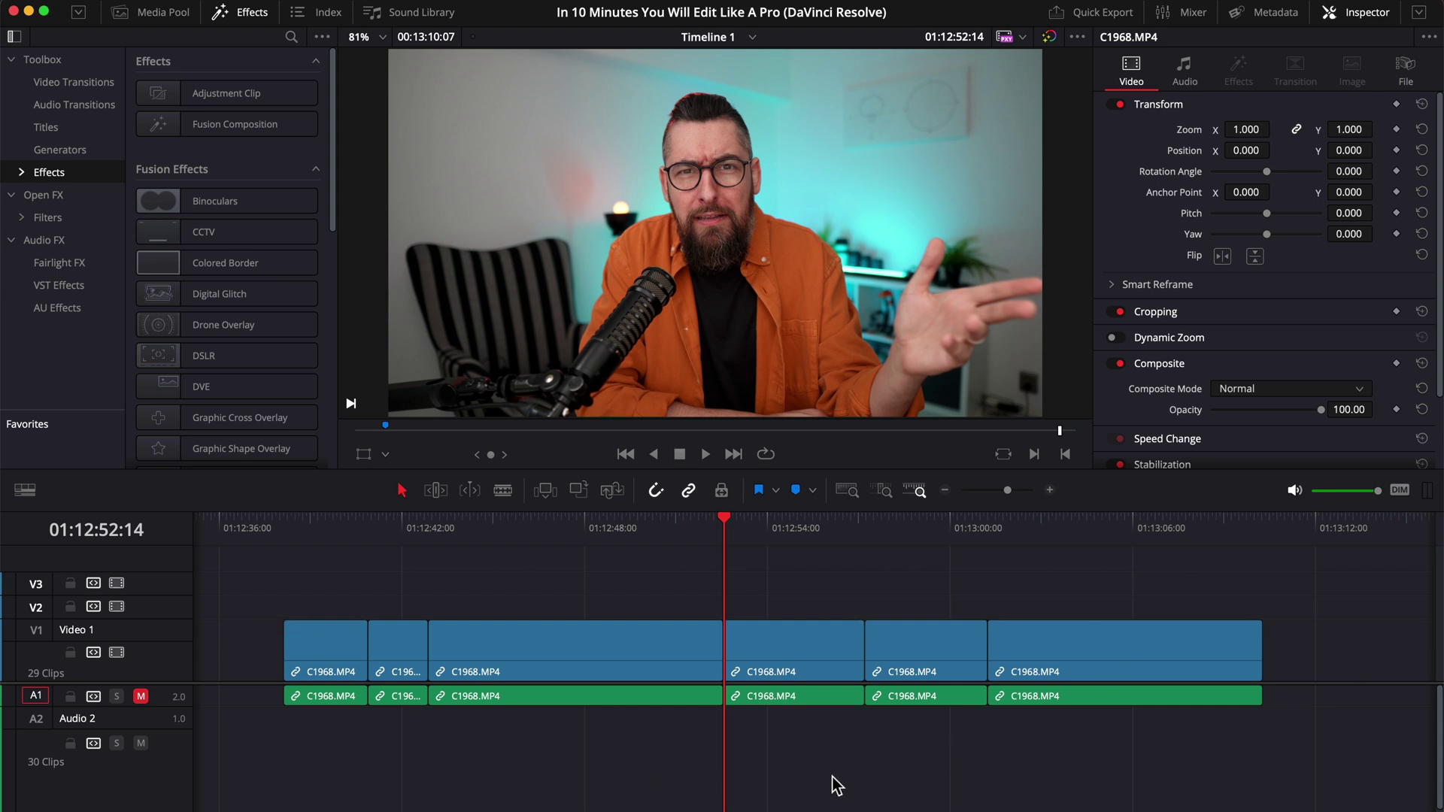
Set the zoom of the video clip that starts at 01:12:52:14 to 1.300.
left_click(673, 639)
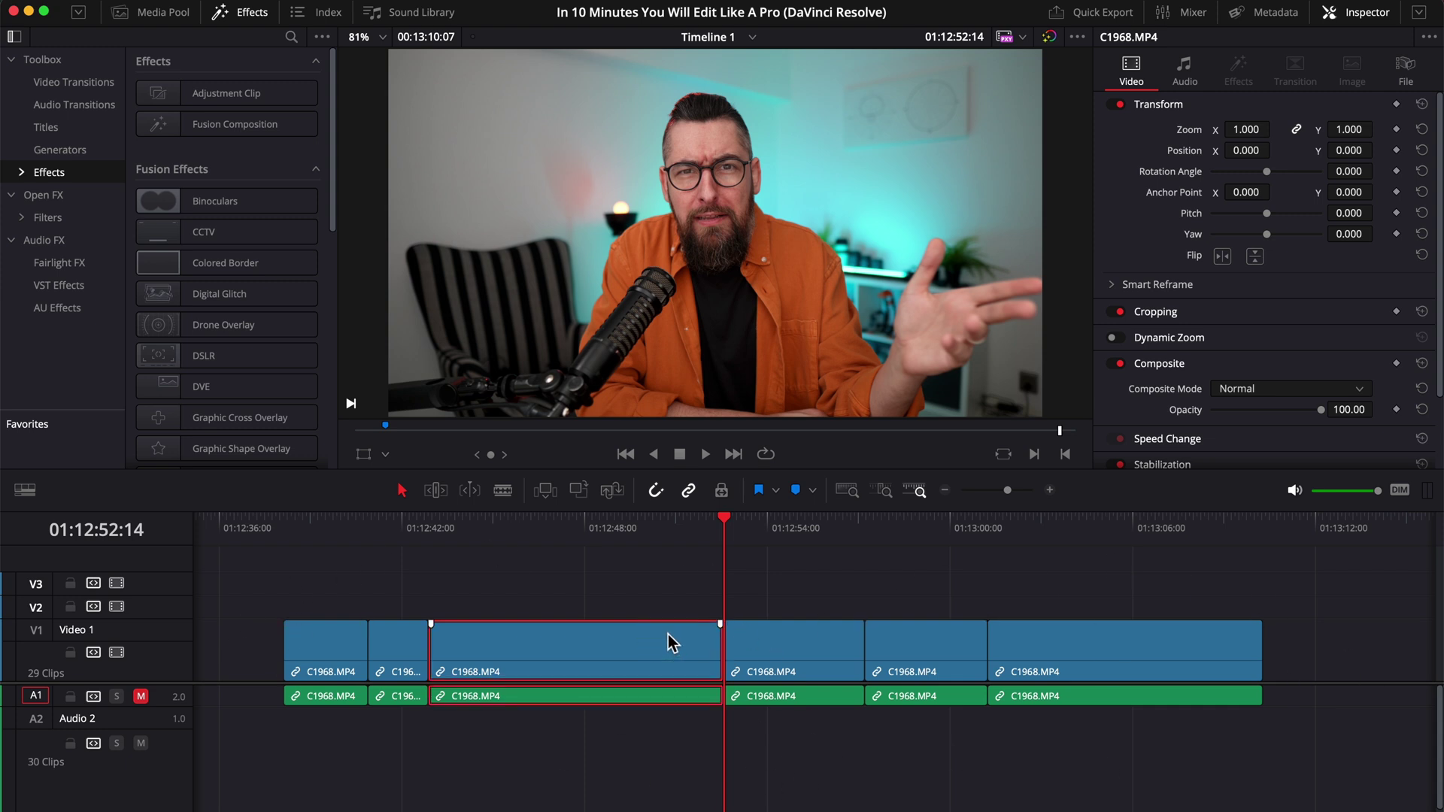
left_click(795, 640)
left_click(680, 635)
left_click(779, 636)
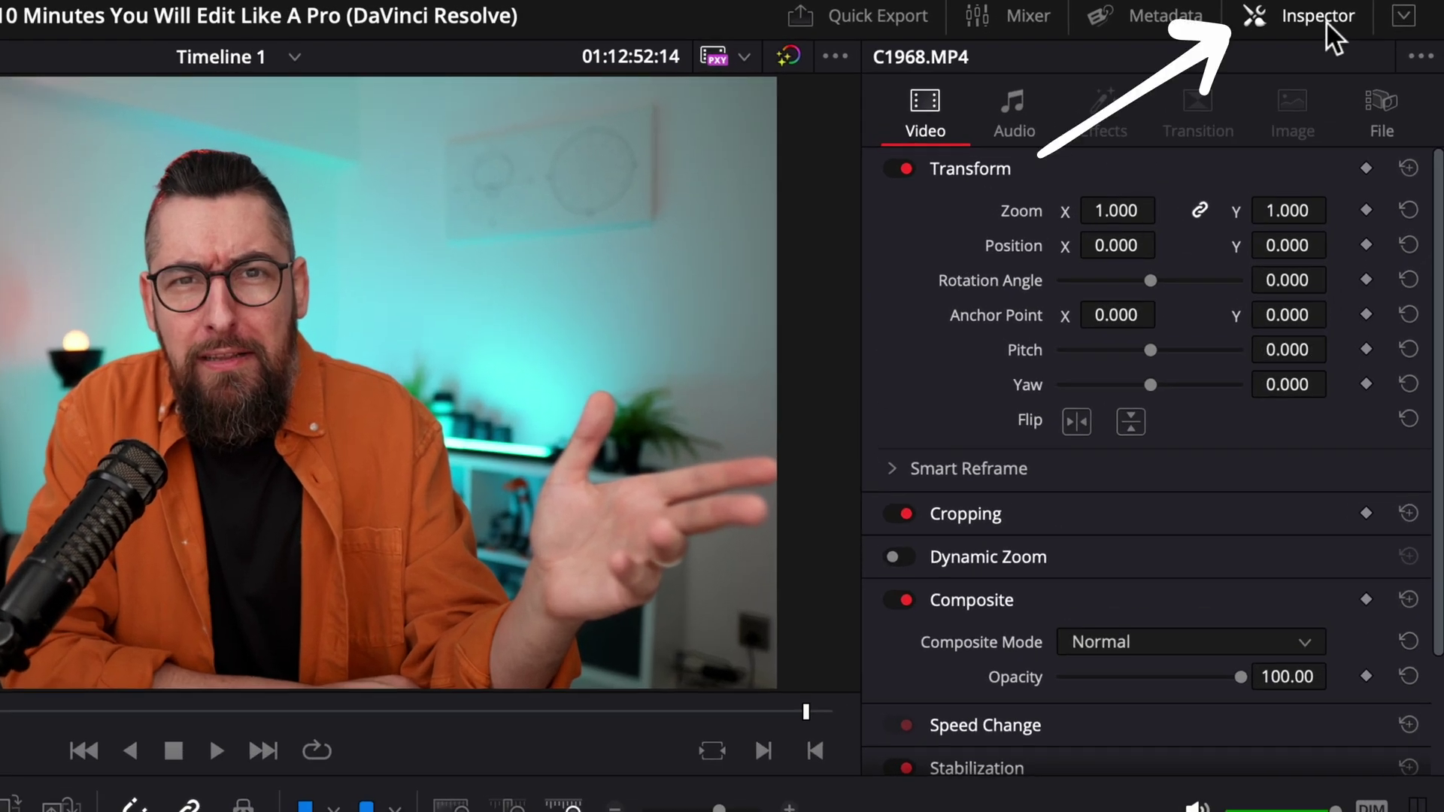
left_click(1325, 21)
left_click(1327, 21)
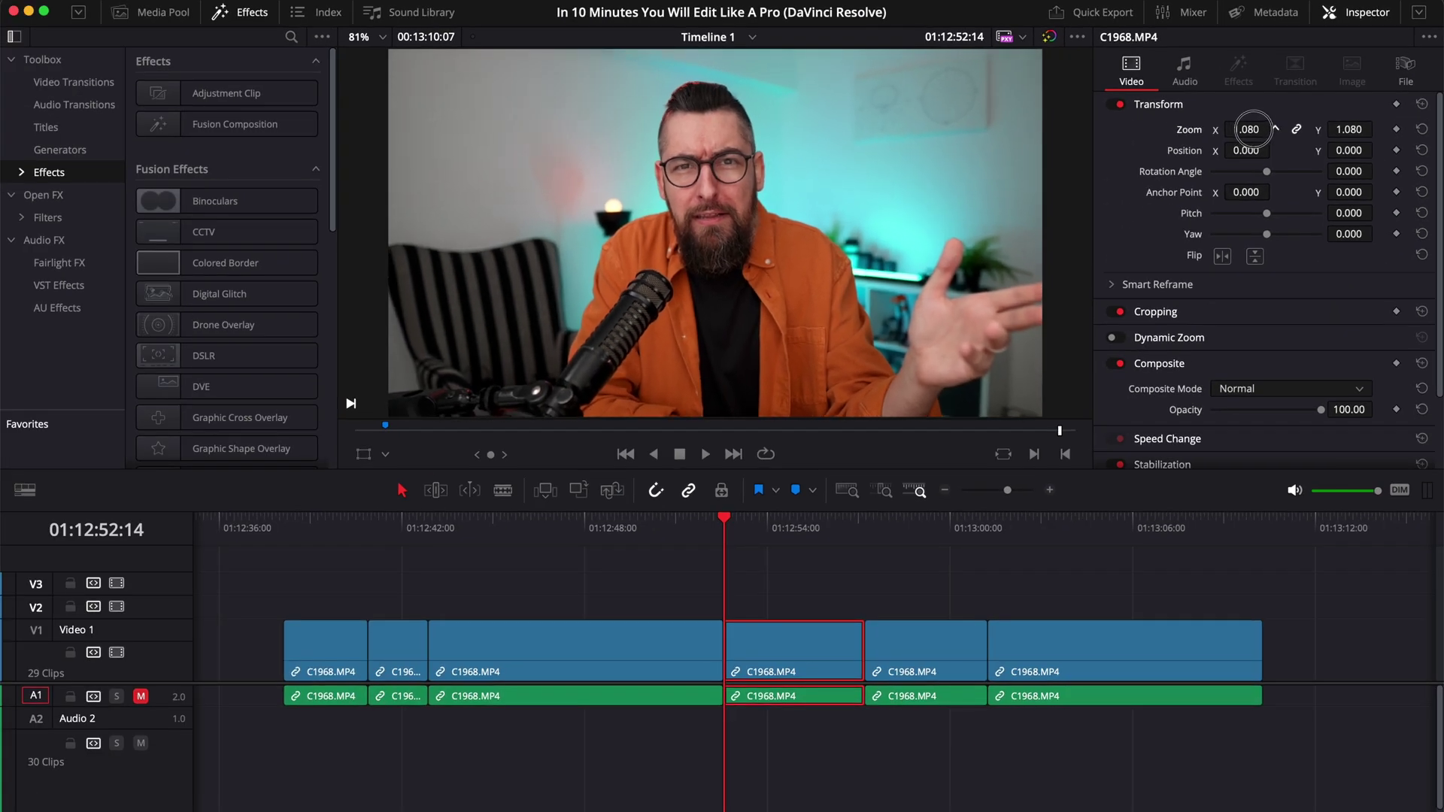
left_click_drag(1151, 193, 1183, 191)
left_click_drag(1272, 128, 1250, 132)
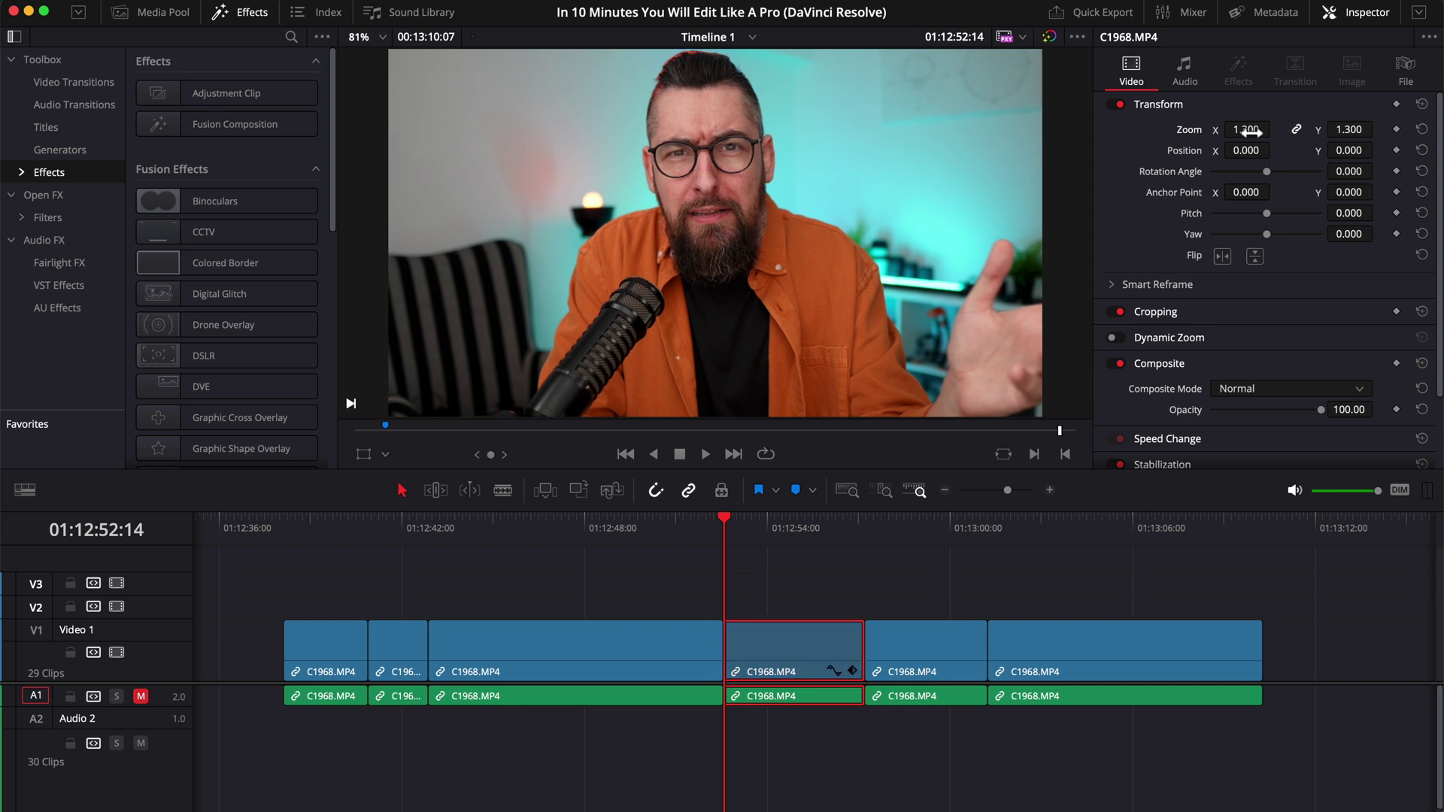
Compare the subject's eye position in the frames just before and after the cut at 01:12:52:14.
left_click_drag(845, 534, 723, 530)
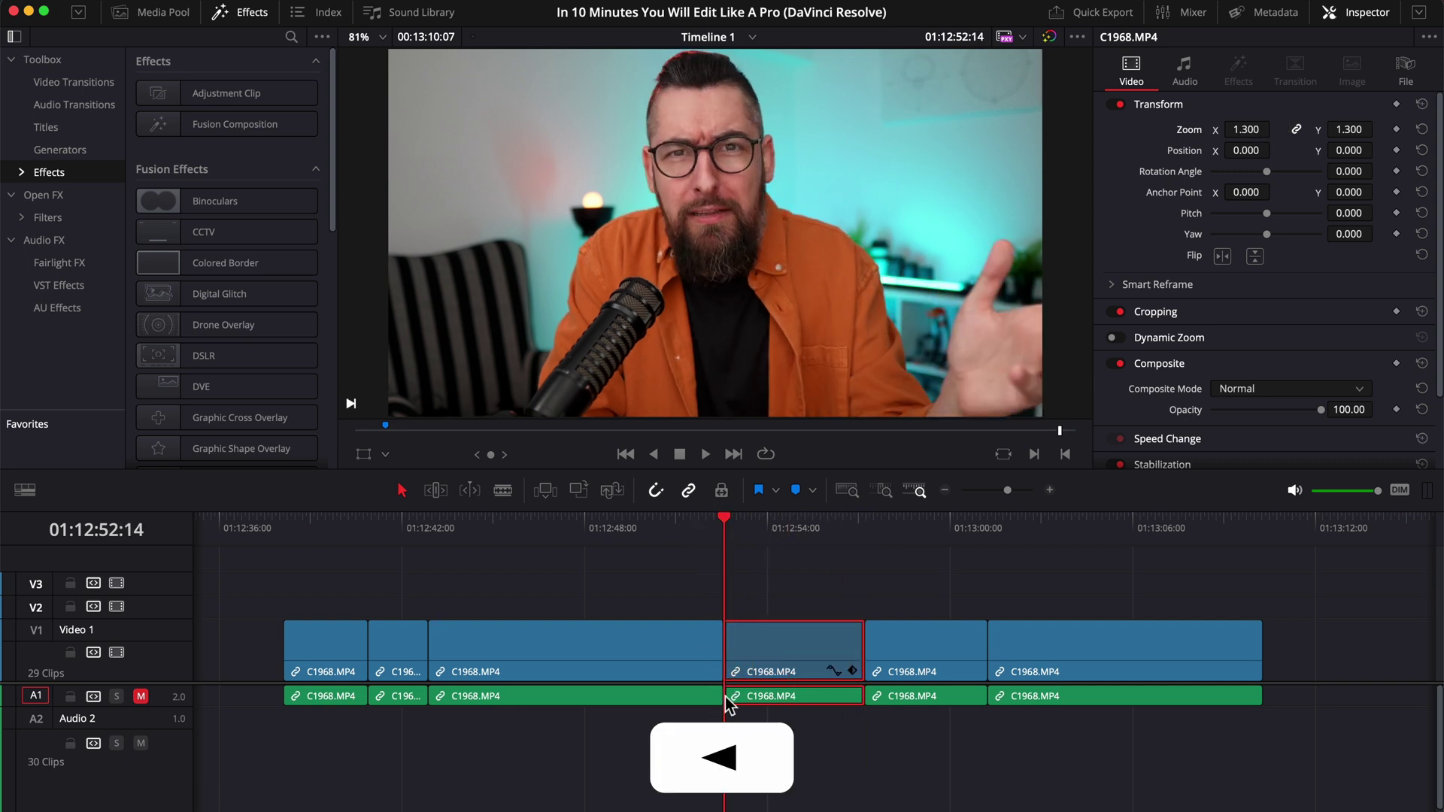
key("super+equal")
key("super+equal")
key("super+equal")
key("Left")
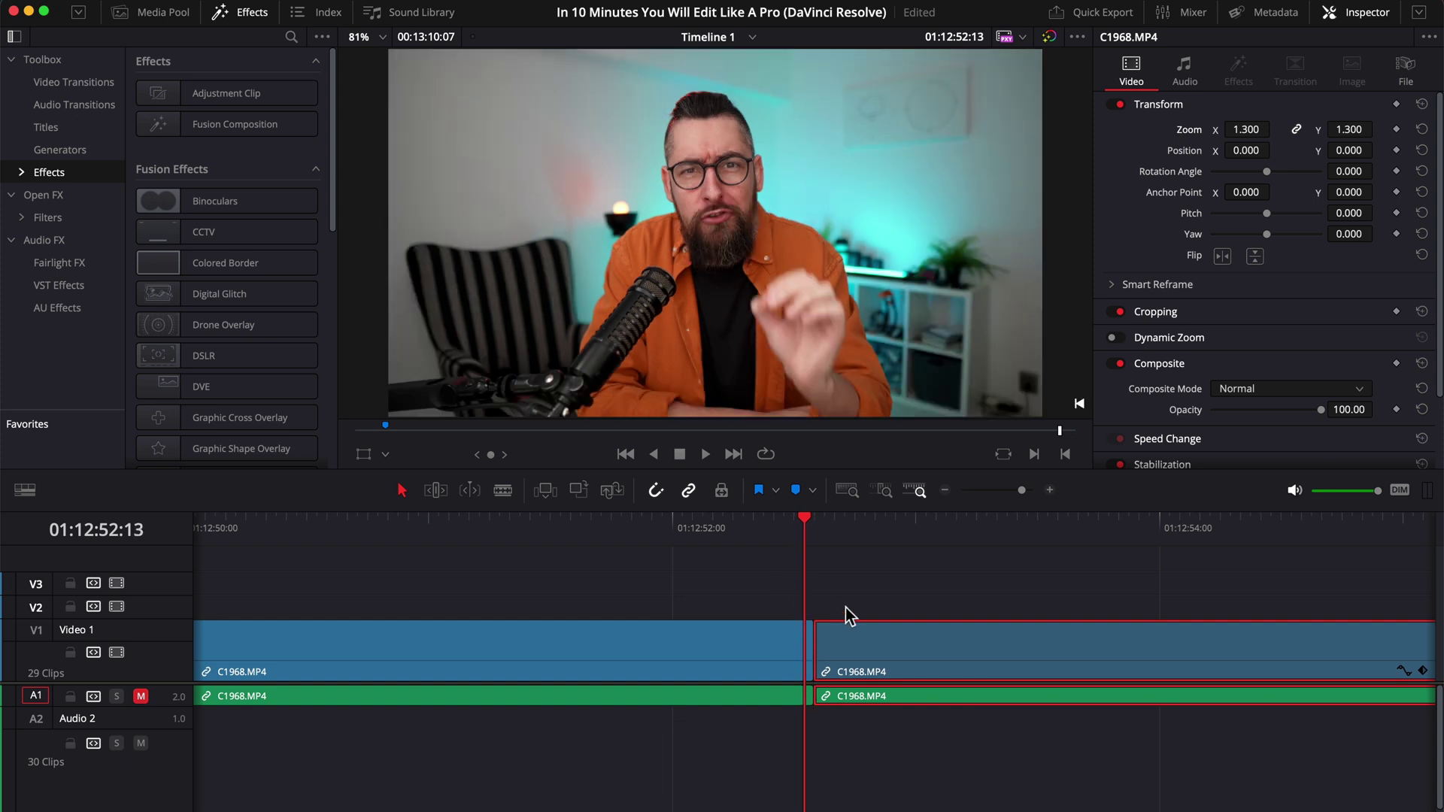
key("Right")
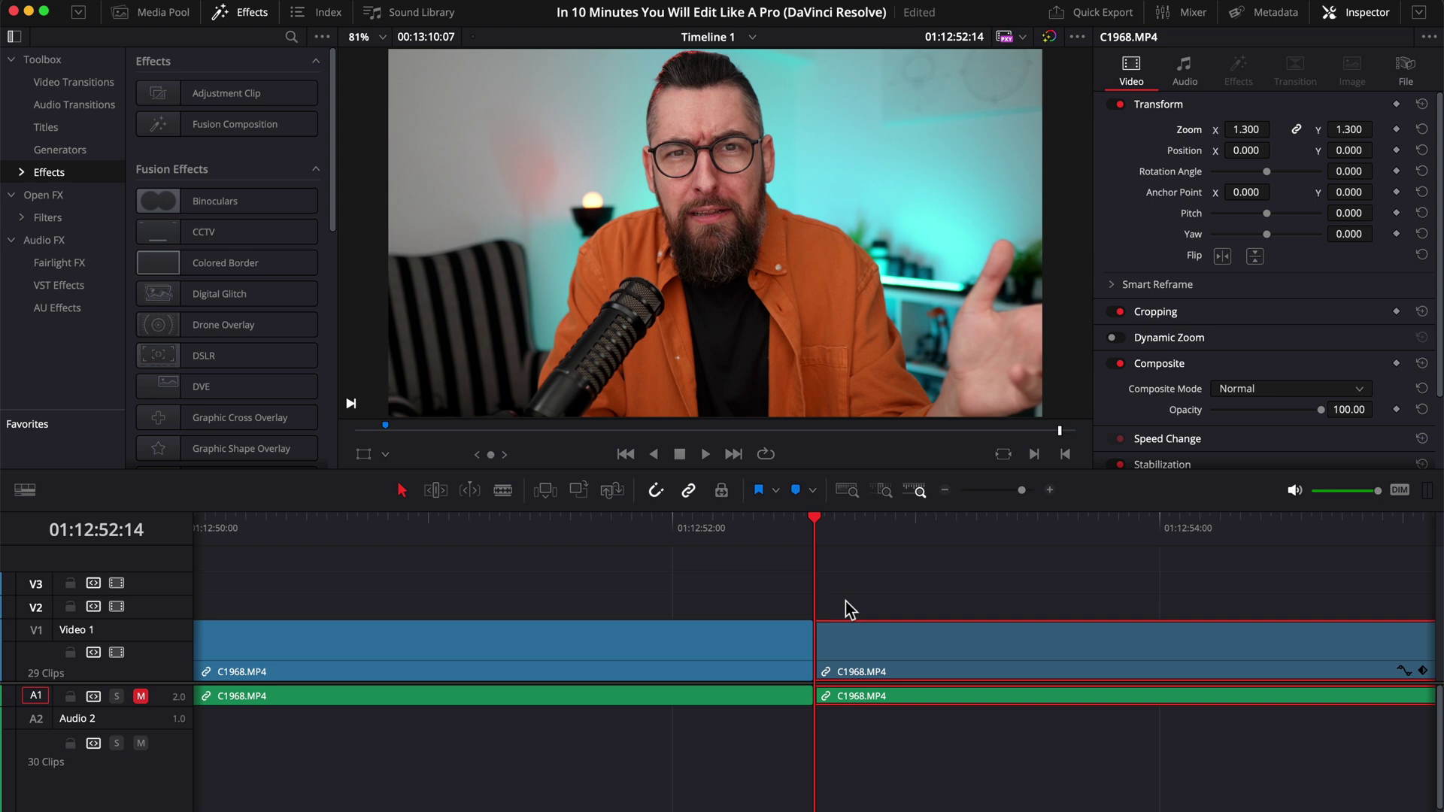
key("Left")
key("Right")
key("Left")
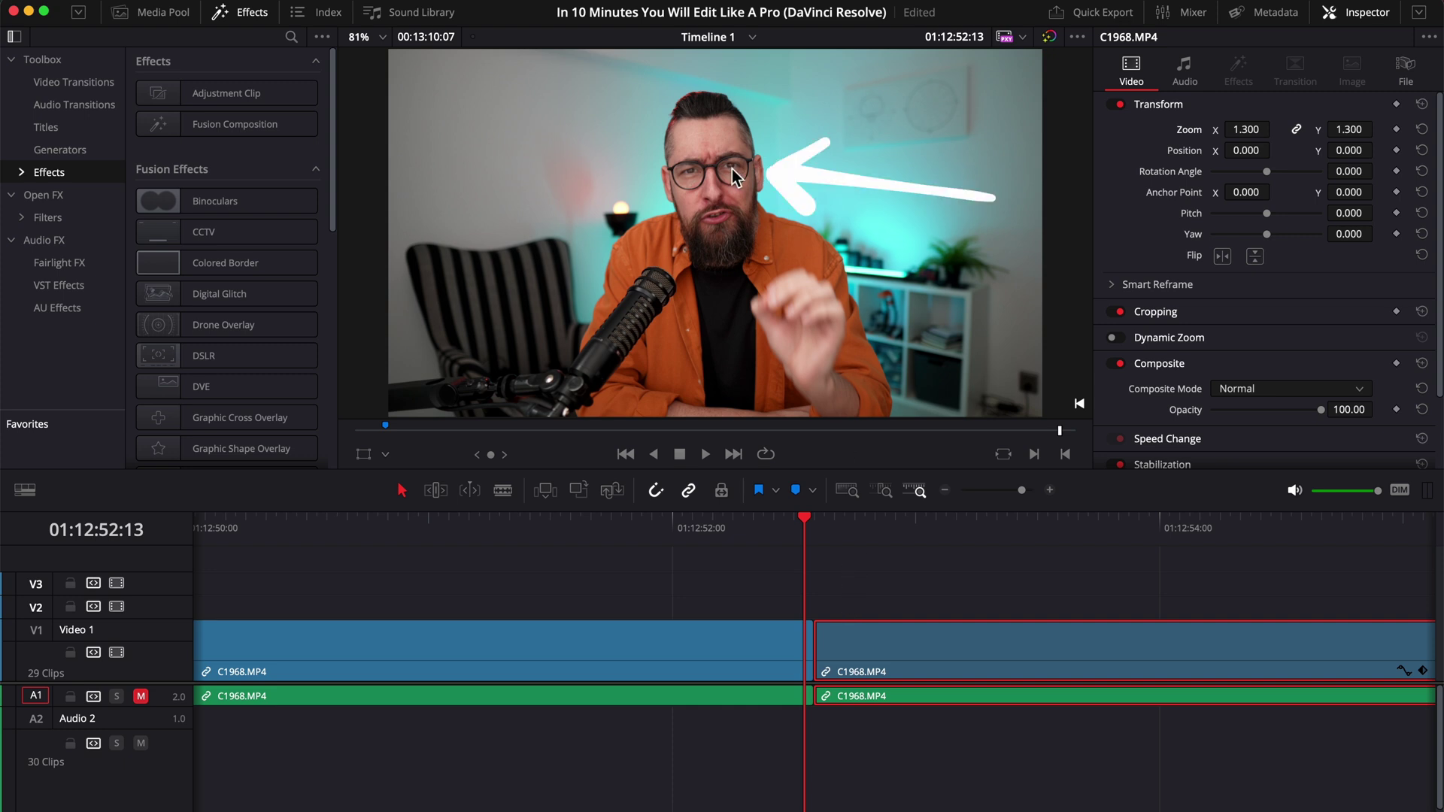
key("Right")
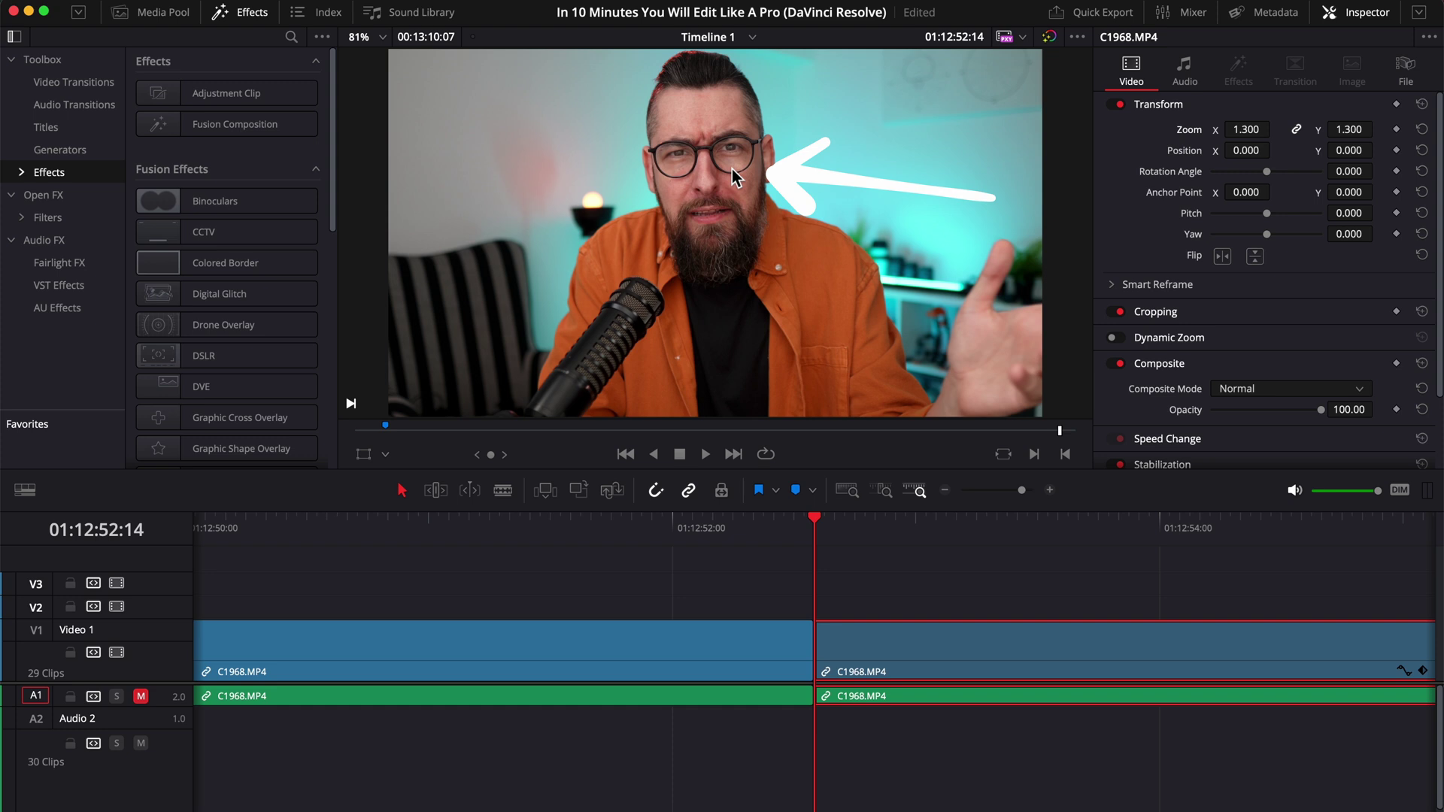
key("Left")
key("Right")
key("Left")
key("Right")
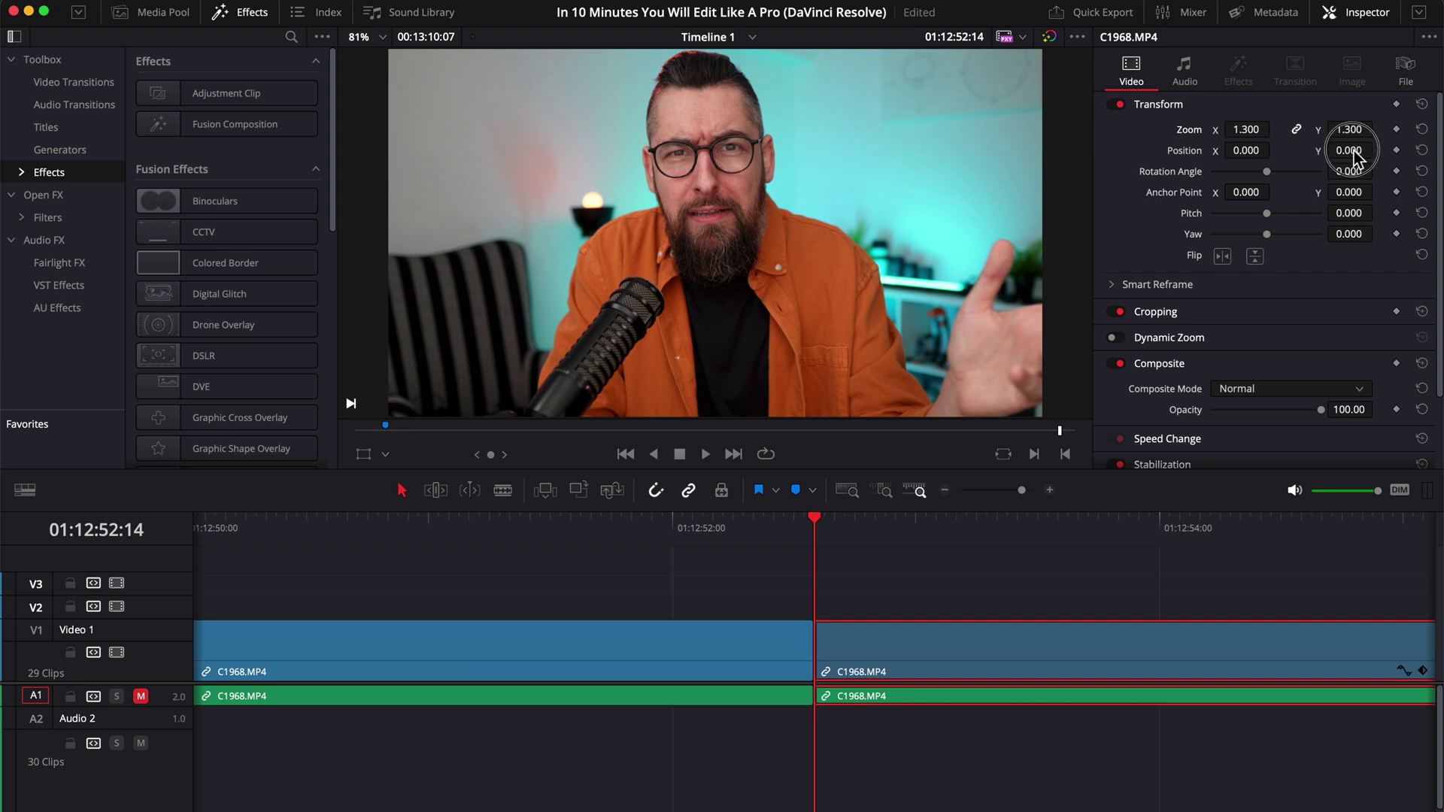
Set the zoomed clip's Position Y to -55 and compare the eye level on both sides of the cut.
left_click_drag(1323, 152, 1308, 151)
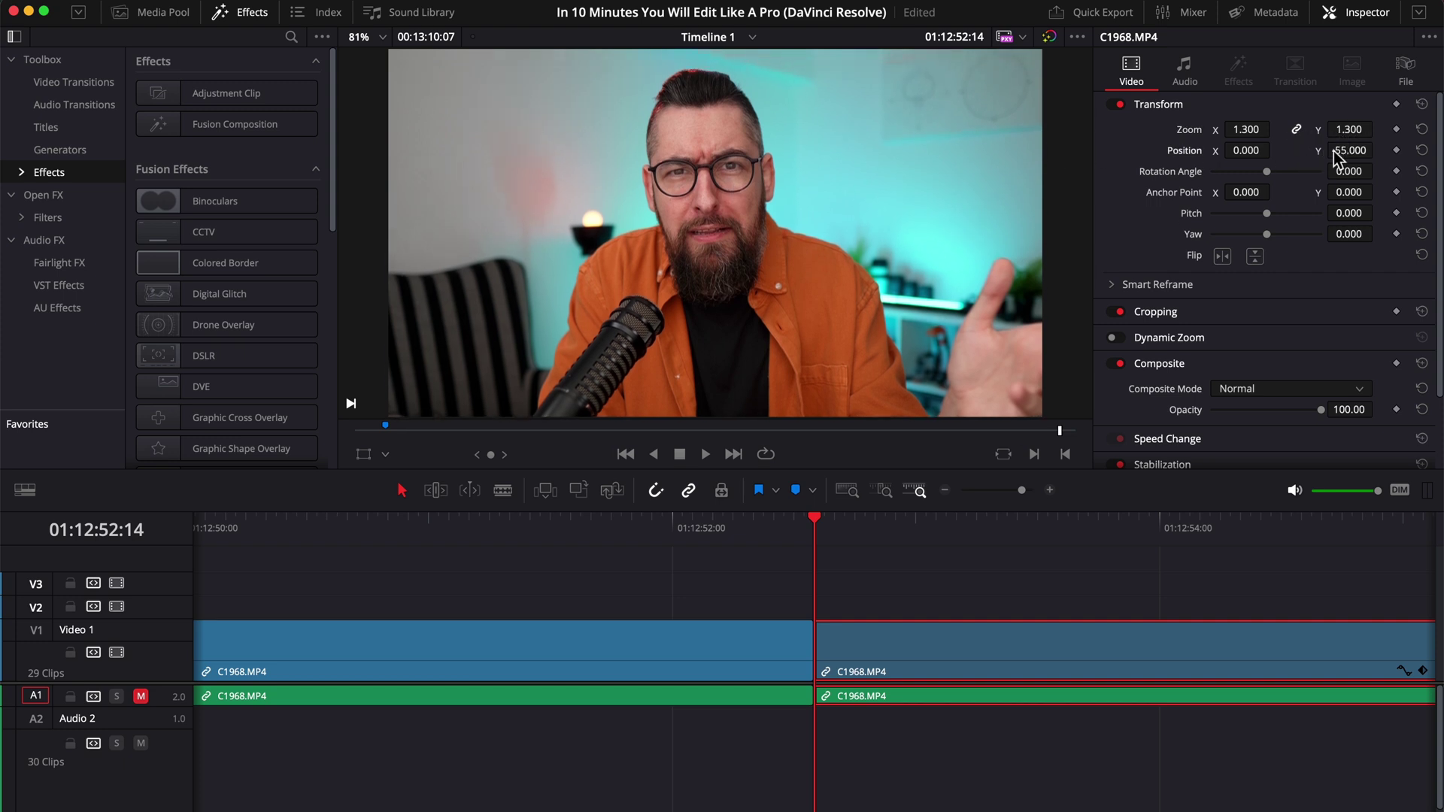
key("Left")
key("Right")
key("Left")
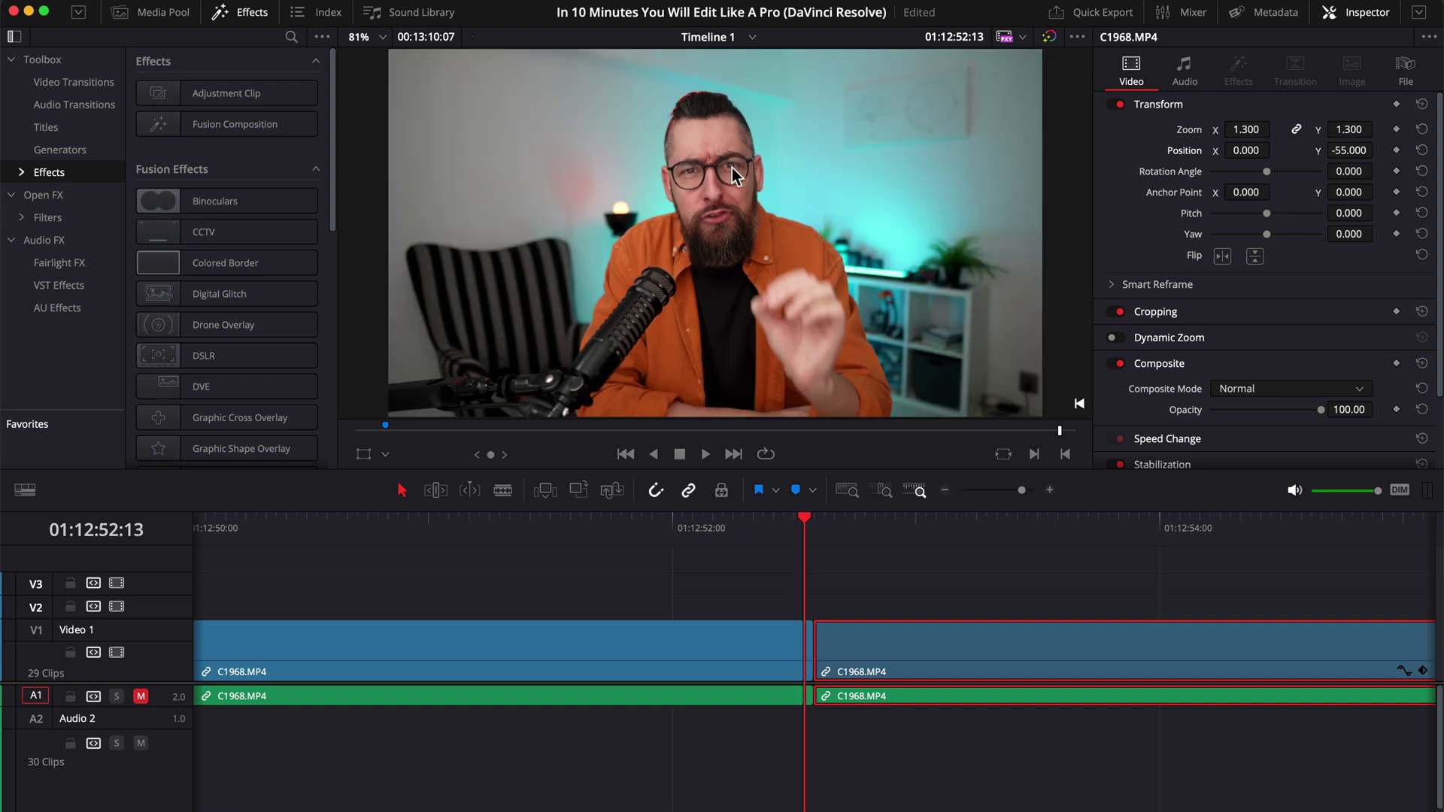
key("Right")
key("Left")
key("Right")
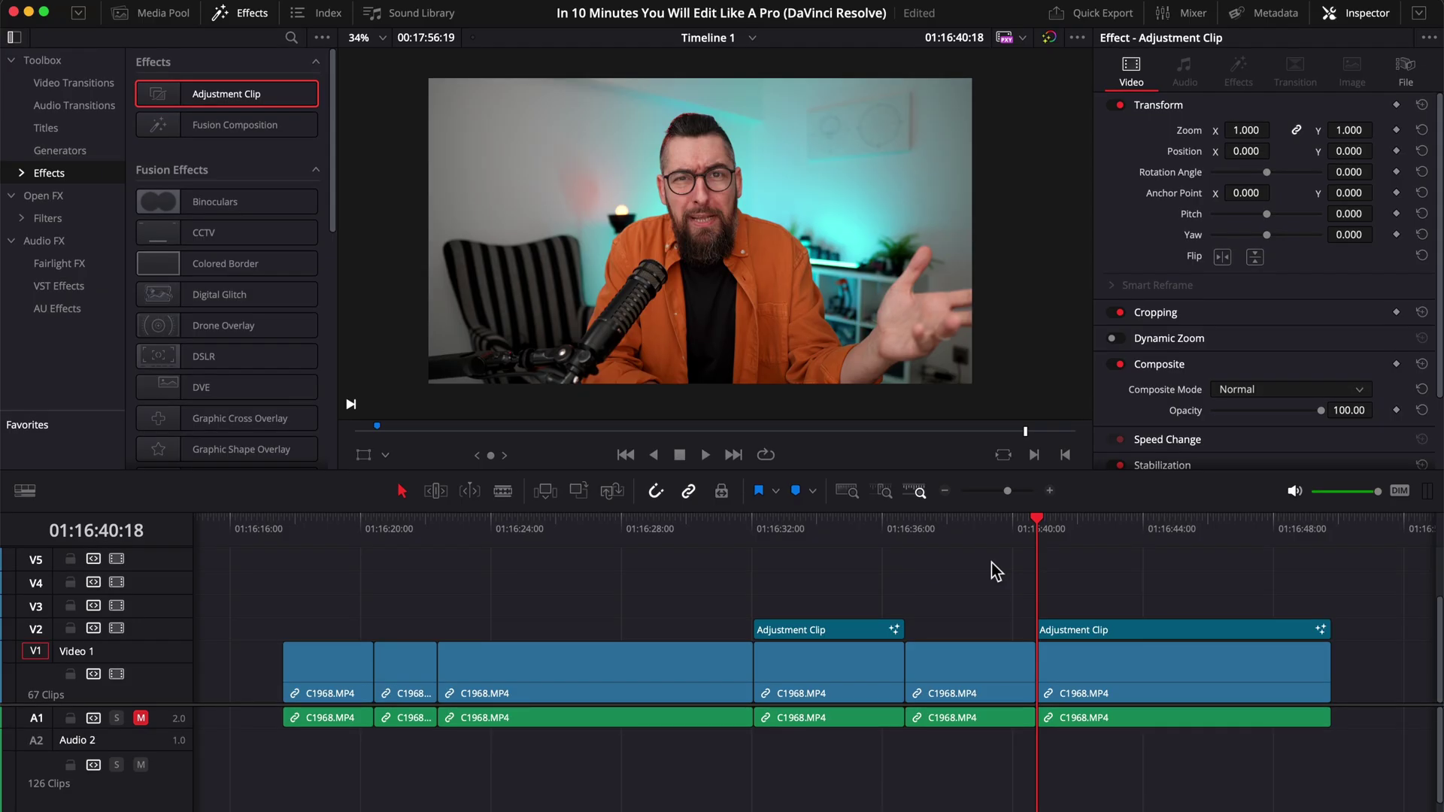
Play back the timeline from 01:16:40:18 to preview the zoom on the last adjustment clip.
key("space")
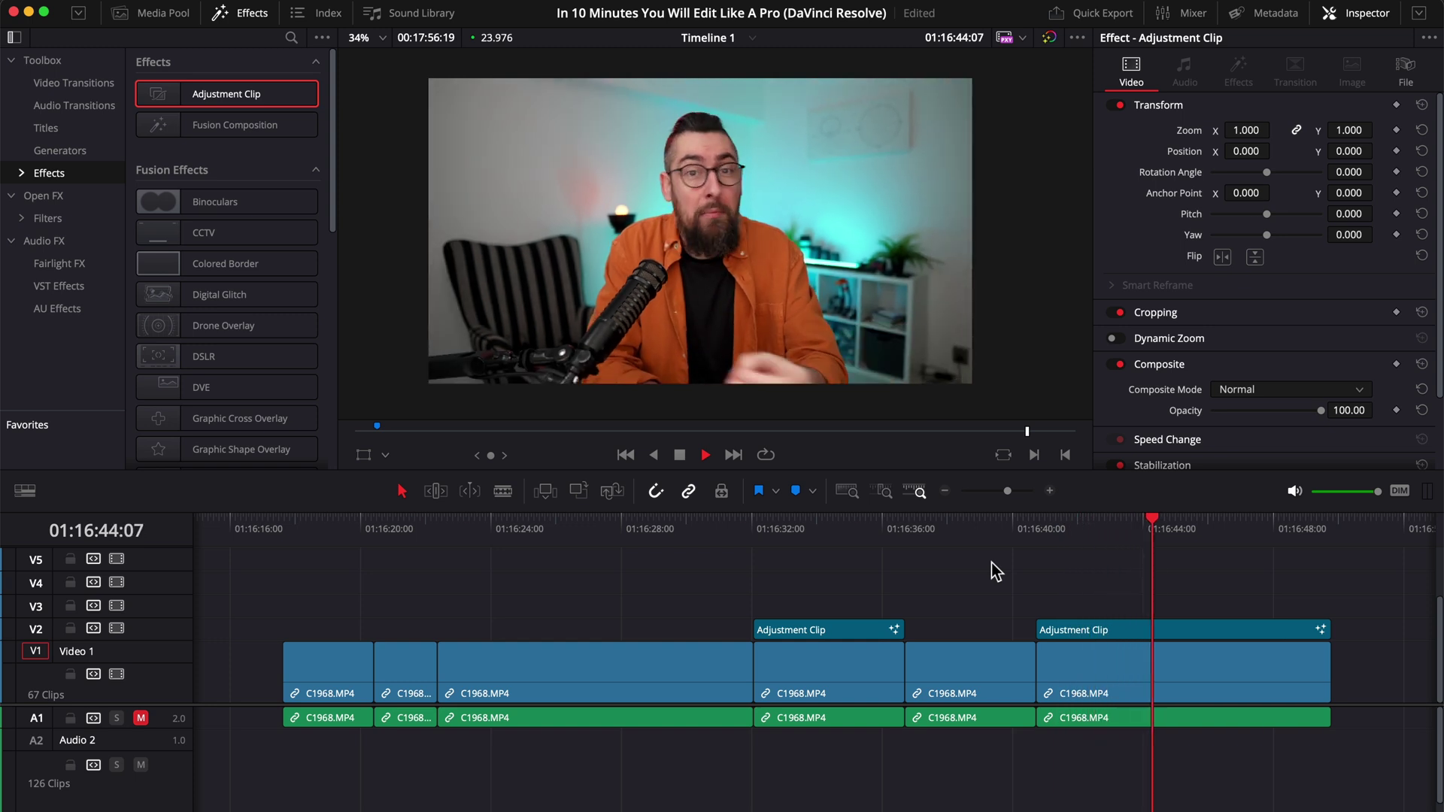
left_click(1038, 548)
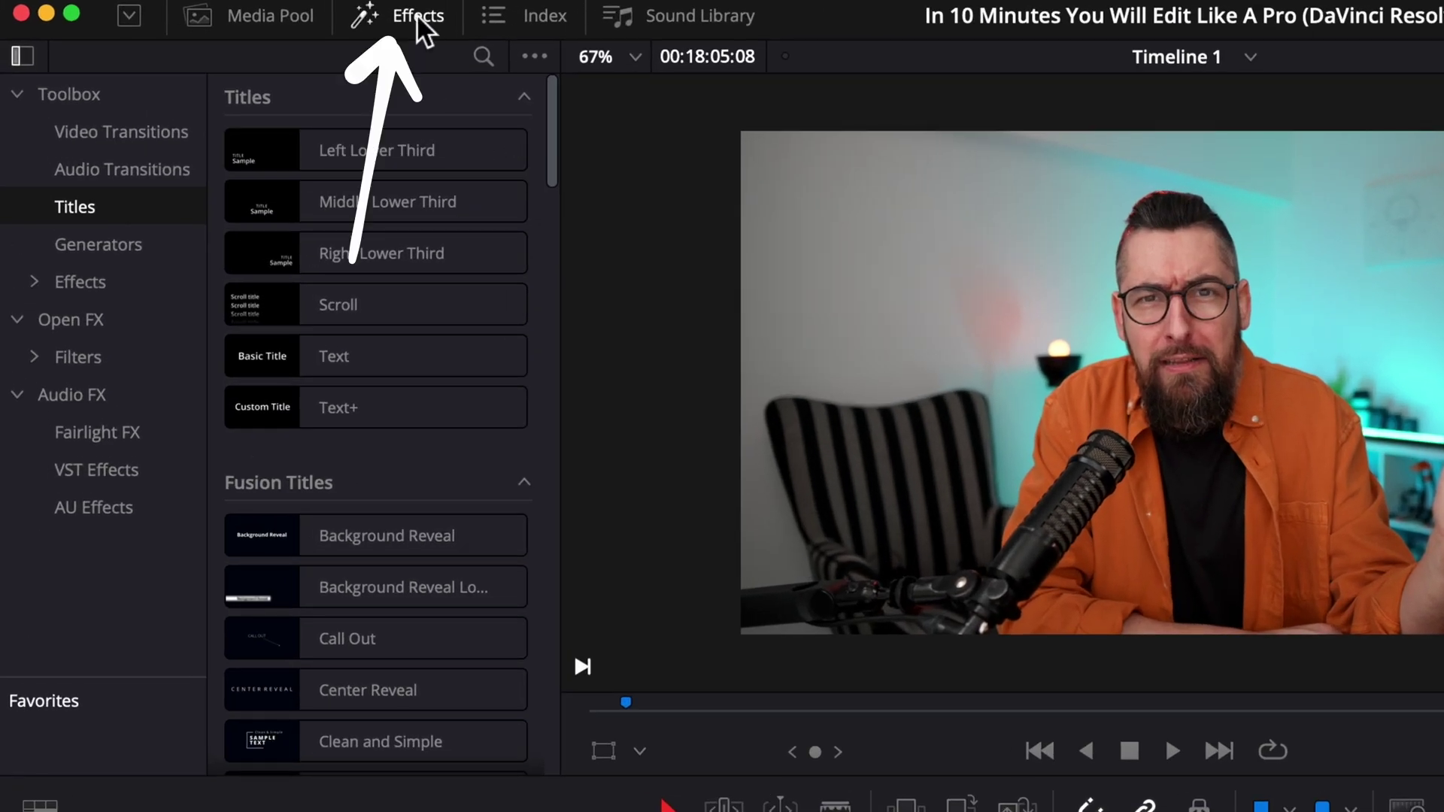
Add an Adjustment Clip on V2 spanning the video clip that starts at 01:16:40:15, and open it in Fusion.
left_click(117, 281)
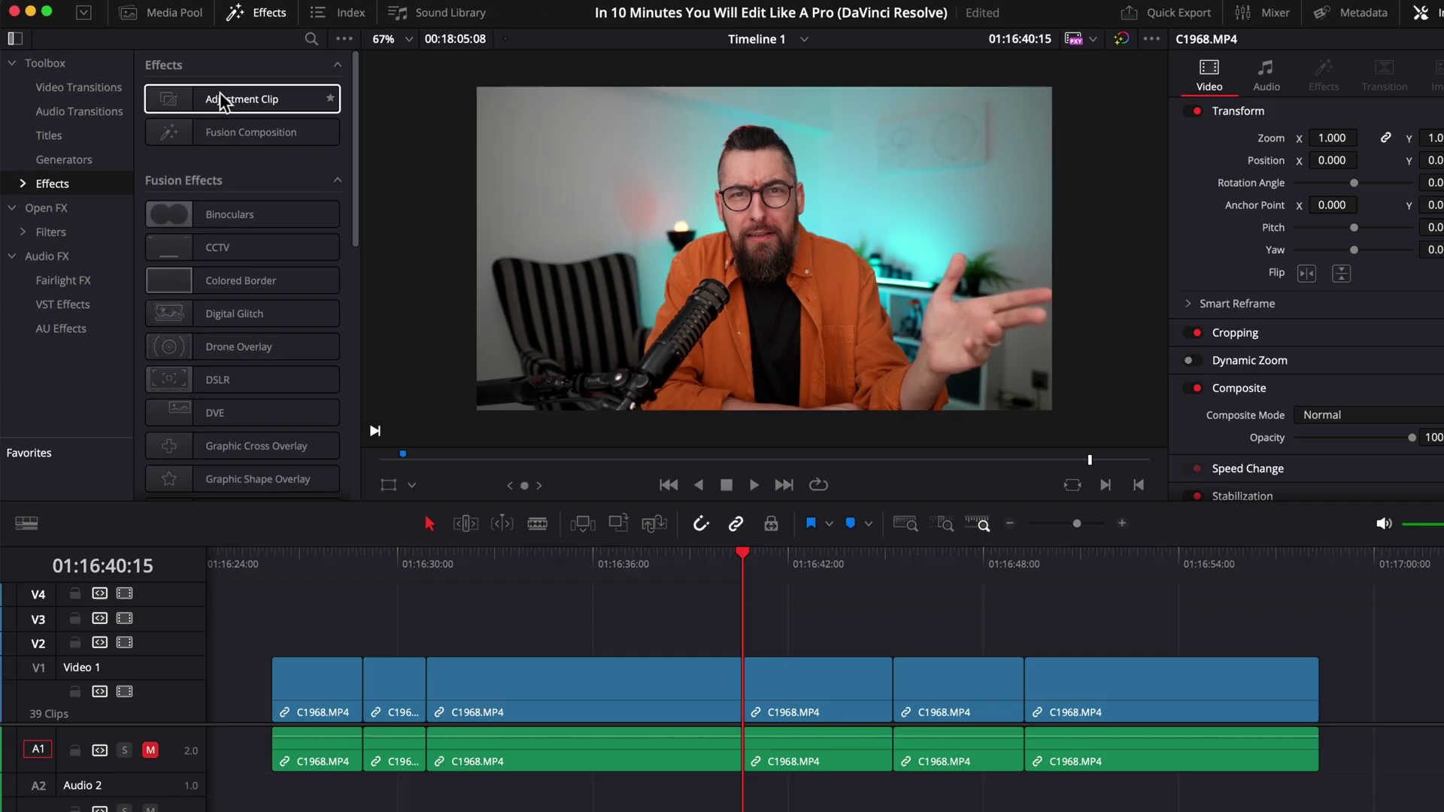
left_click_drag(339, 149, 833, 602)
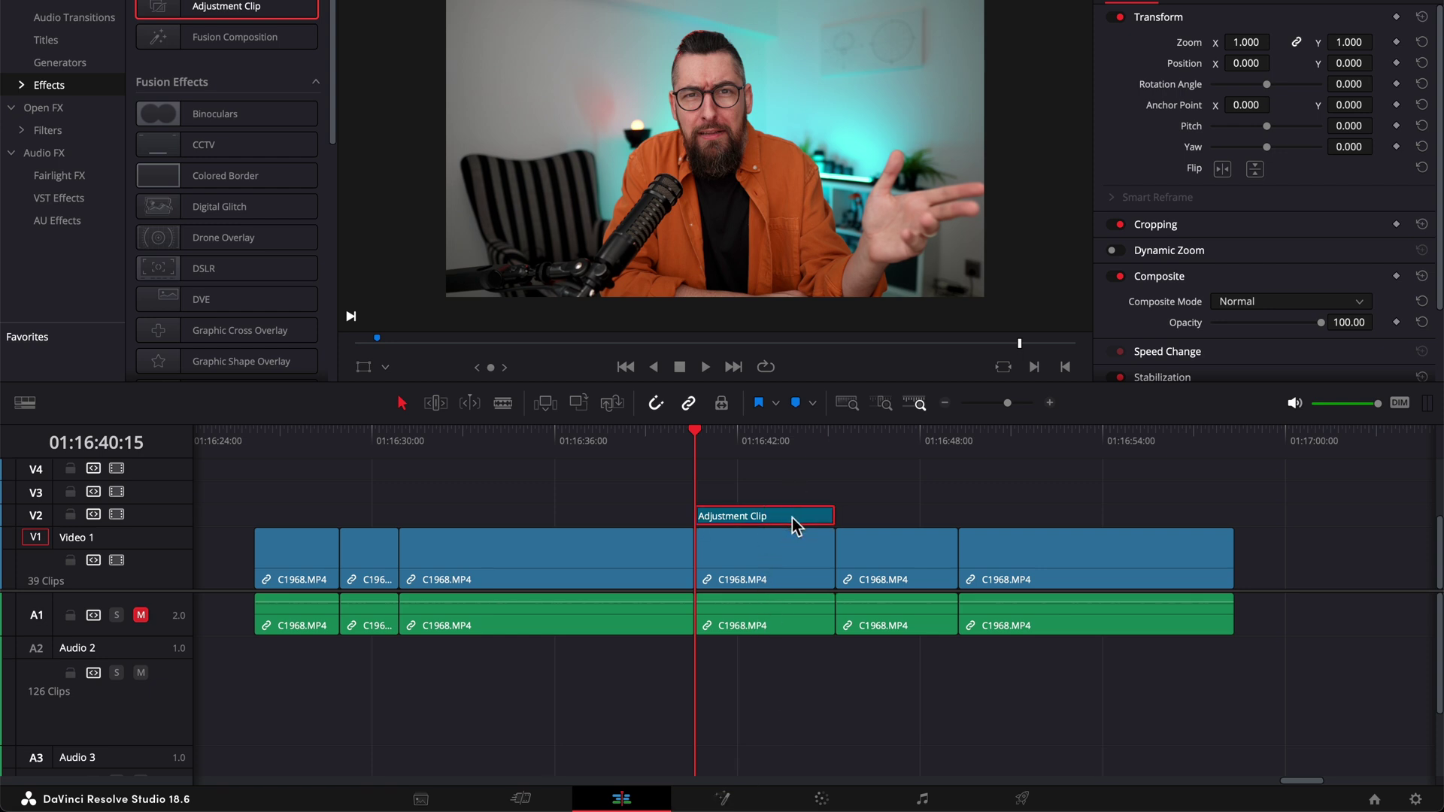
left_click(734, 796)
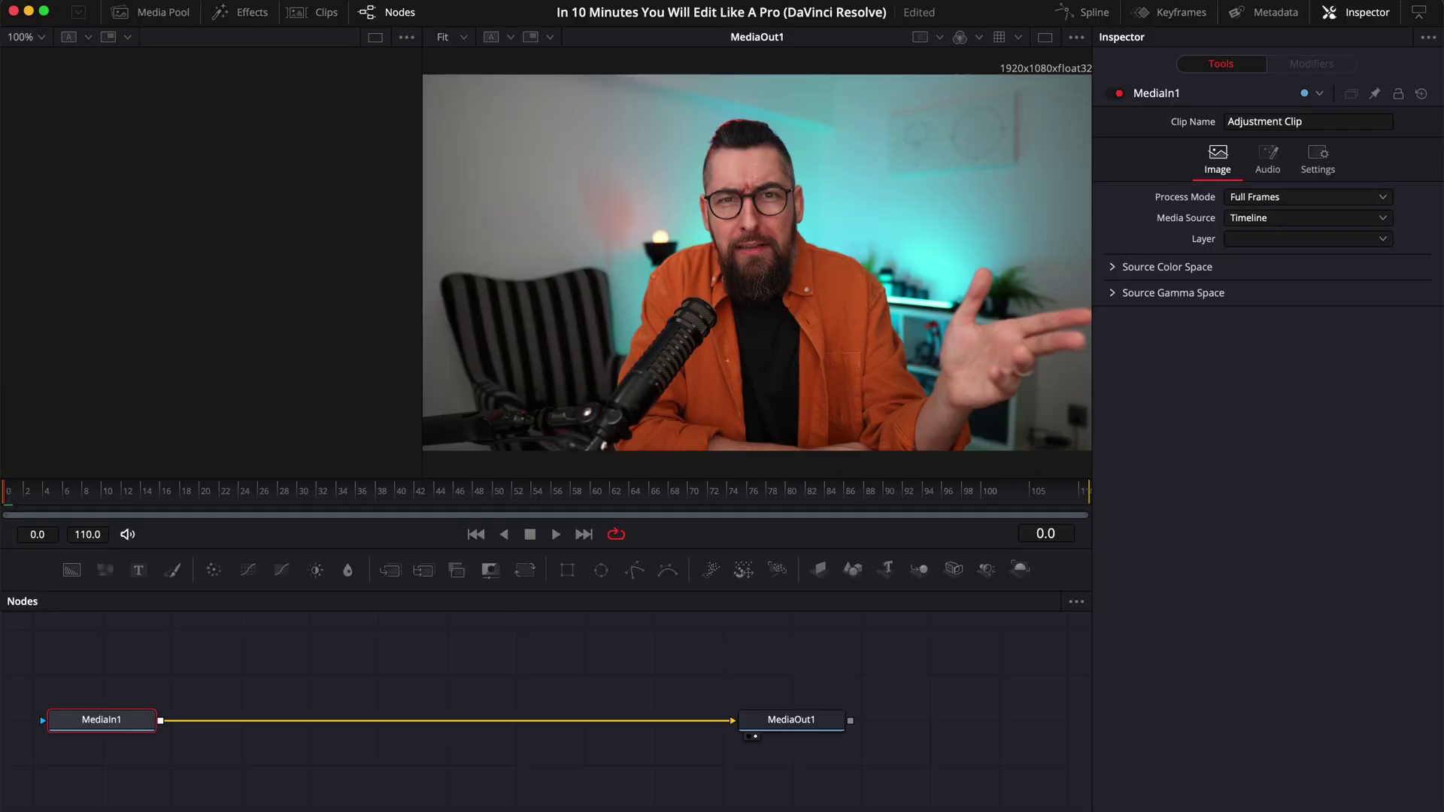
Add a Transform (Xf) node after MediaIn1, with the playhead at frame 0.
left_click_drag(34, 490, 4, 498)
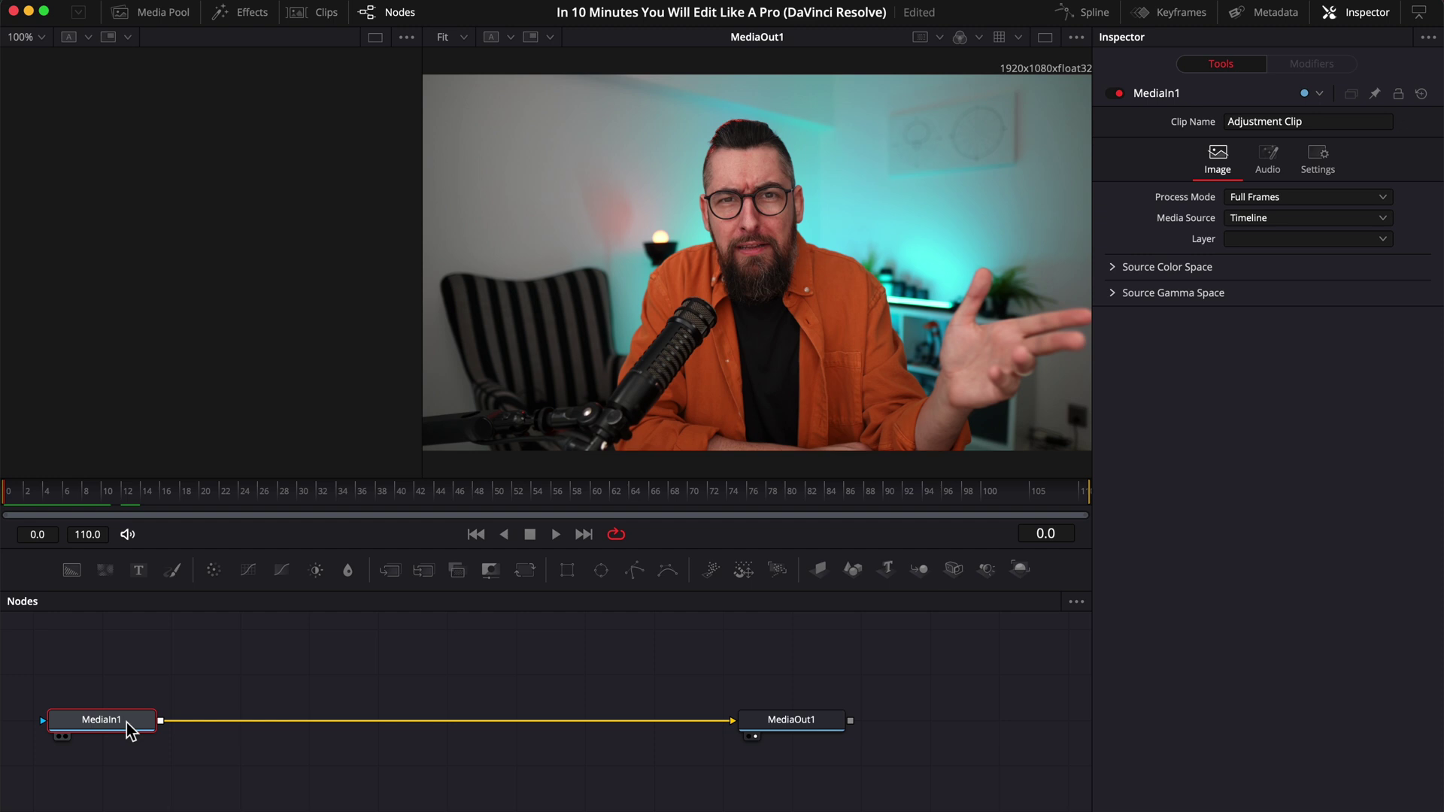
key("shift+space")
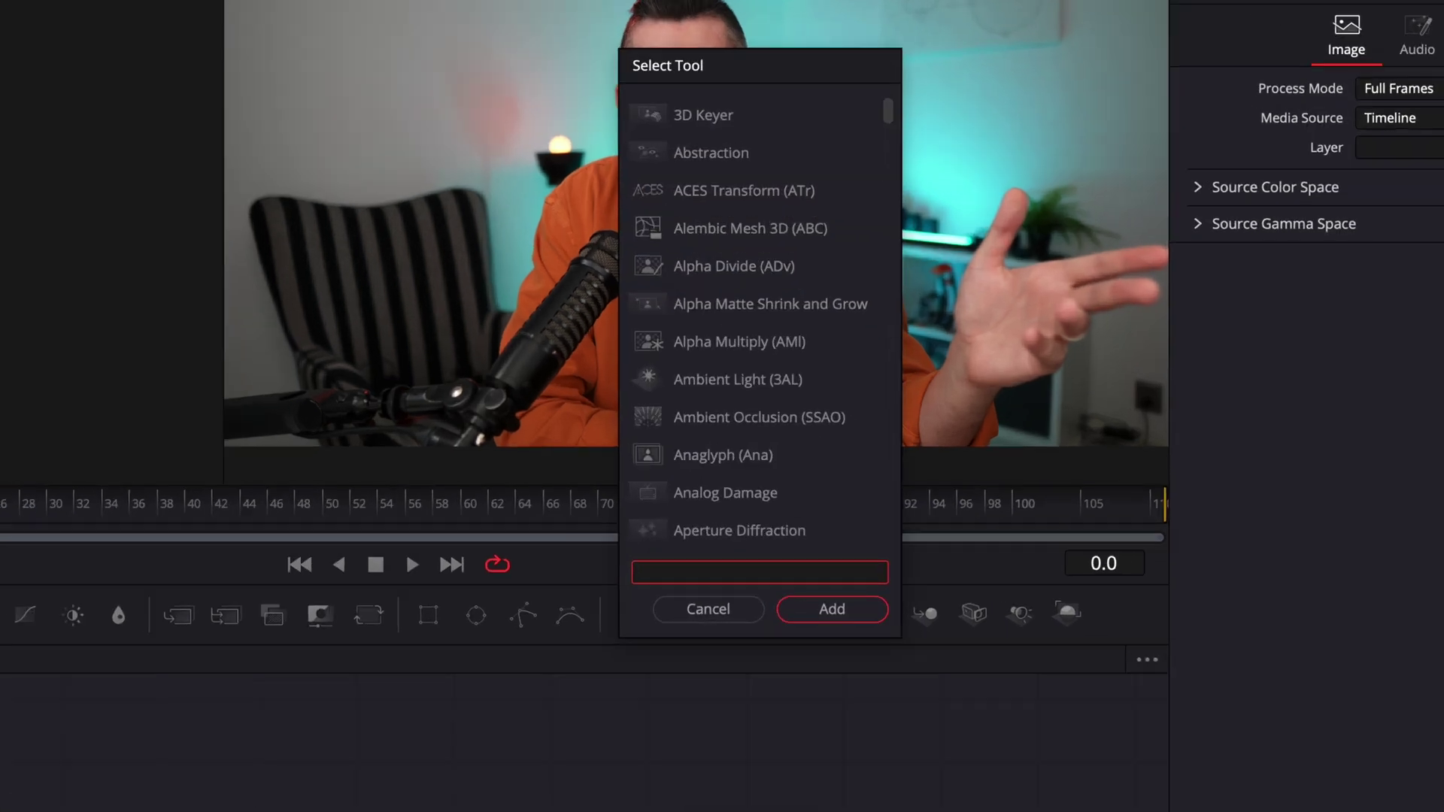
type("transfor")
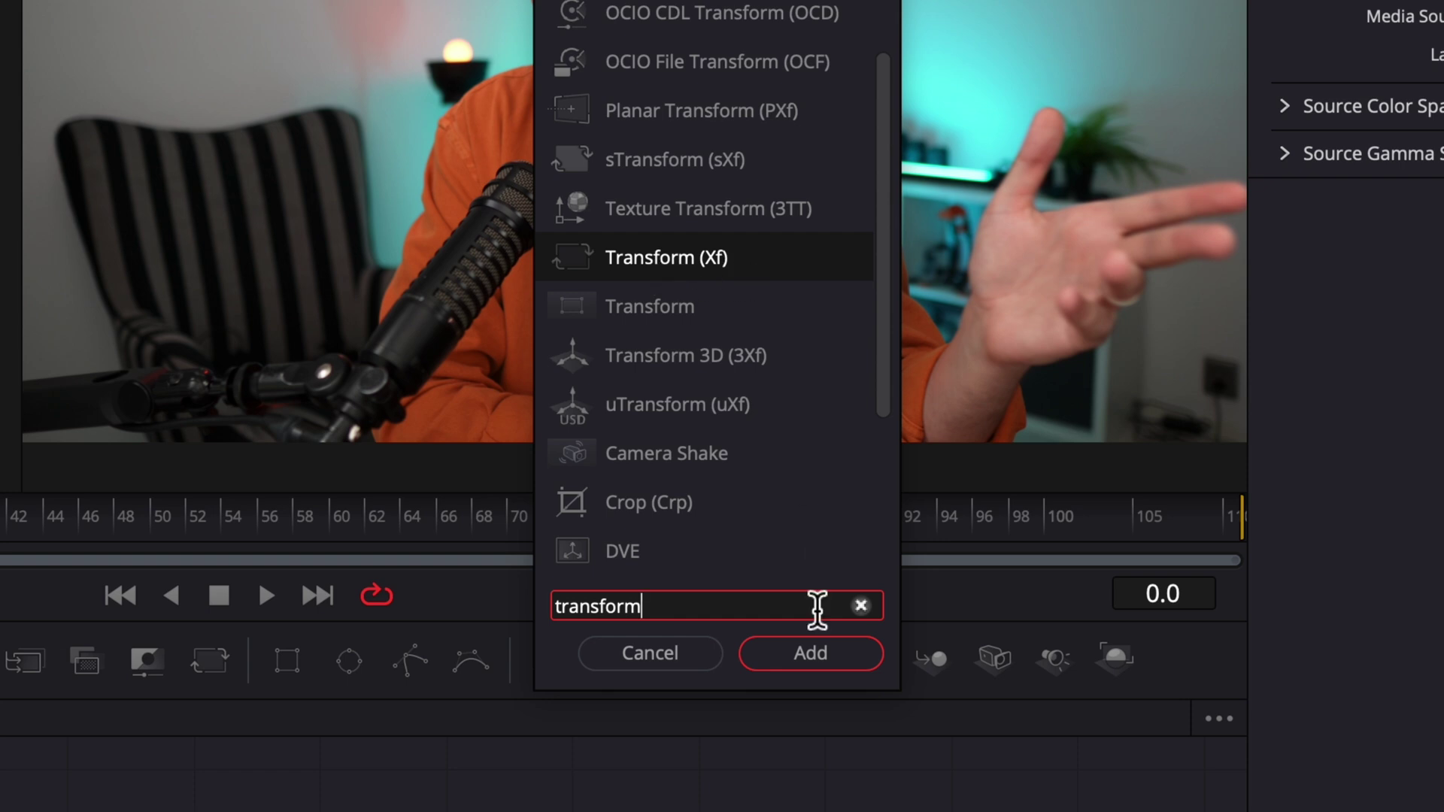
type("m")
left_click(826, 664)
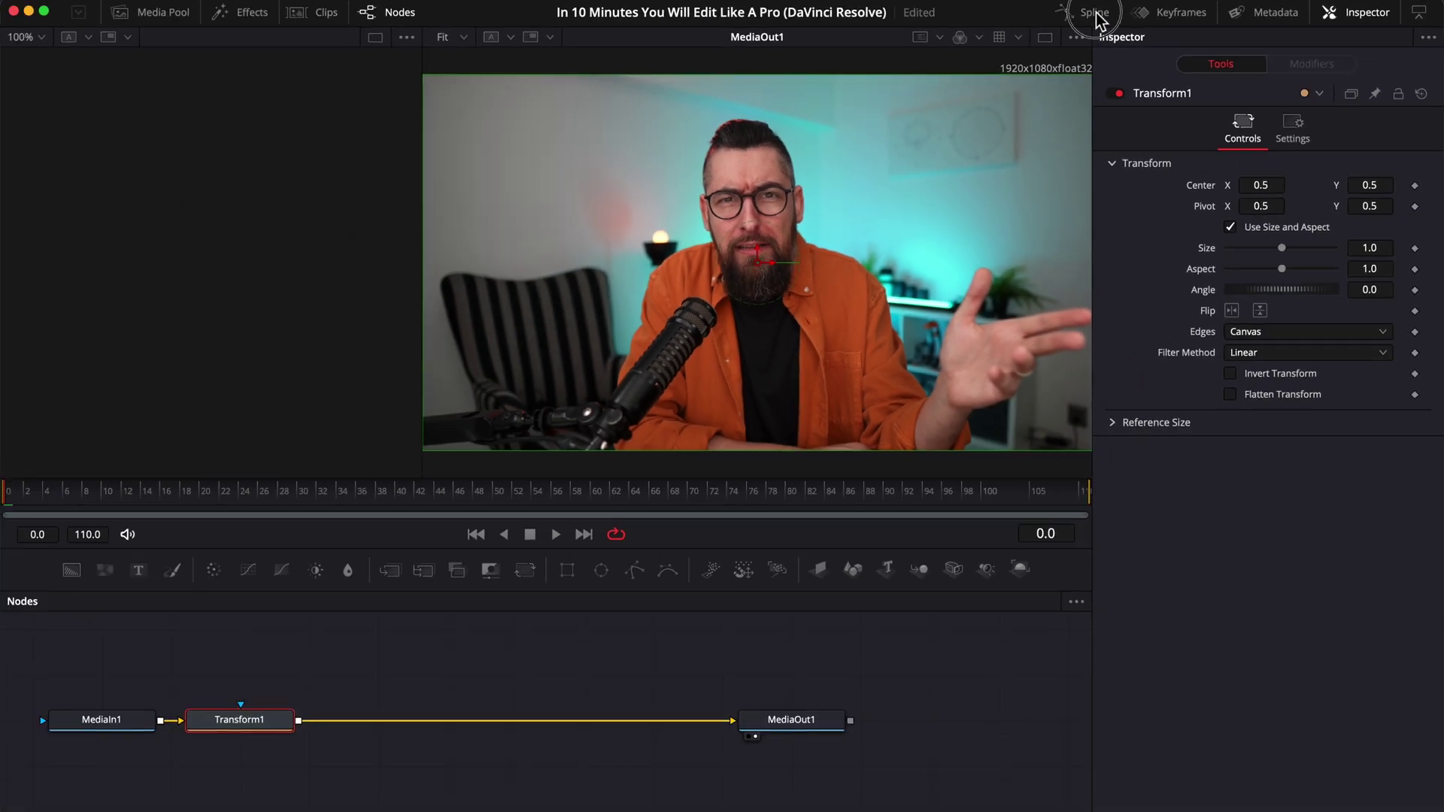
Show the Spline editor and set keyframes for Transform1's Center and Size at frame 0.
left_click(861, 16)
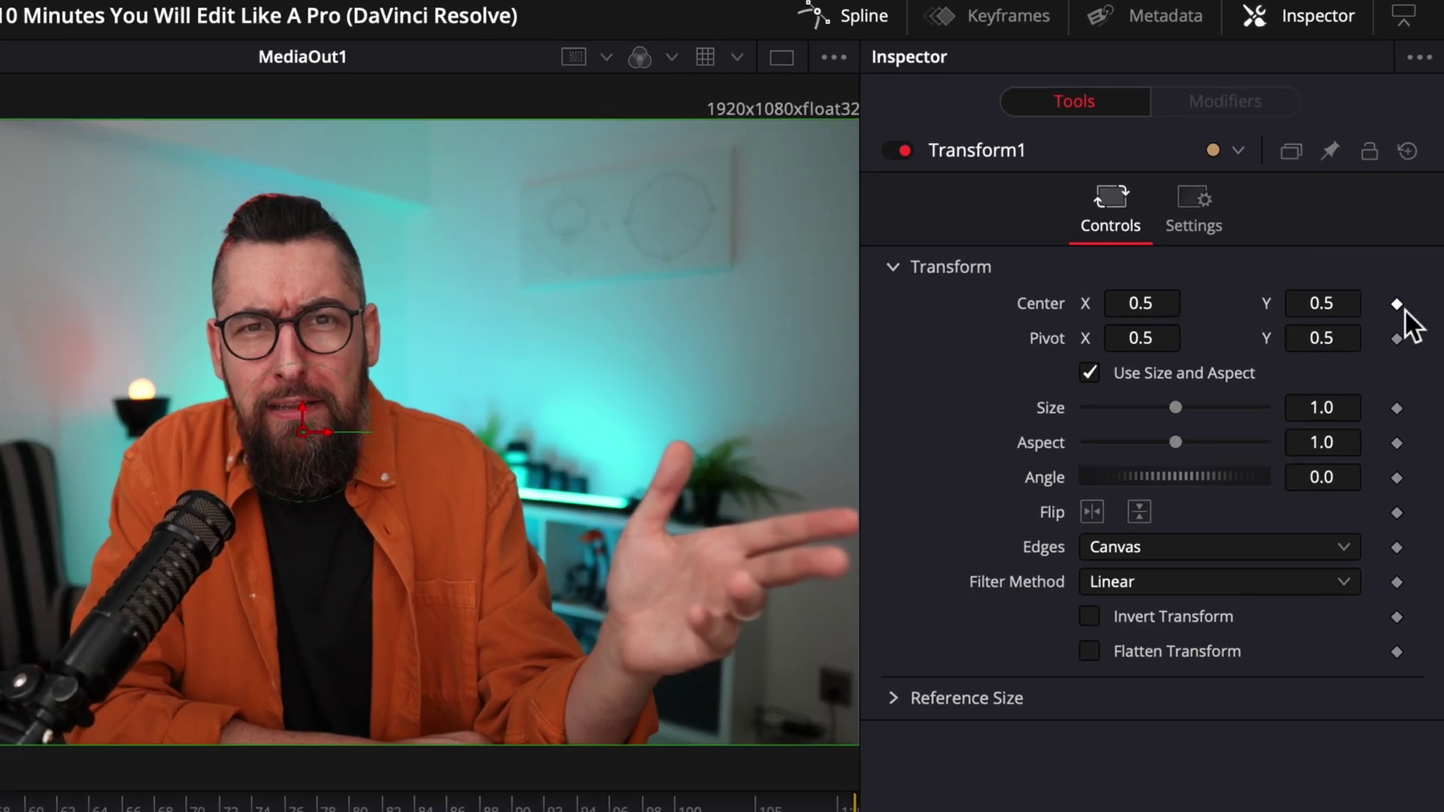
left_click(1398, 305)
left_click(1398, 410)
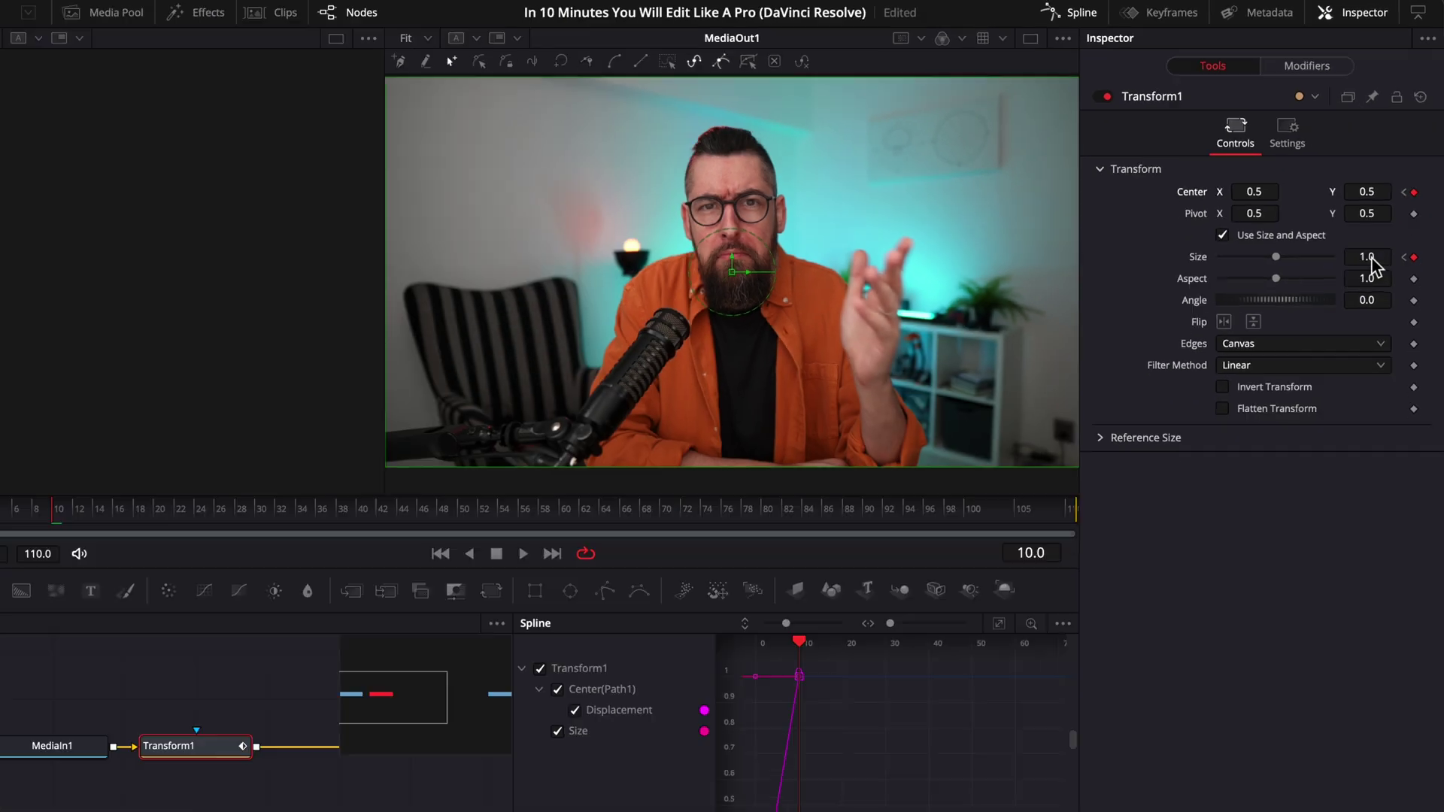
Keyframe Transform1 at frame 10 with Size 1.26, Center X 0.503 and Center Y 0.485.
left_click_drag(1325, 408, 501, 401)
left_click_drag(1369, 185, 1364, 184)
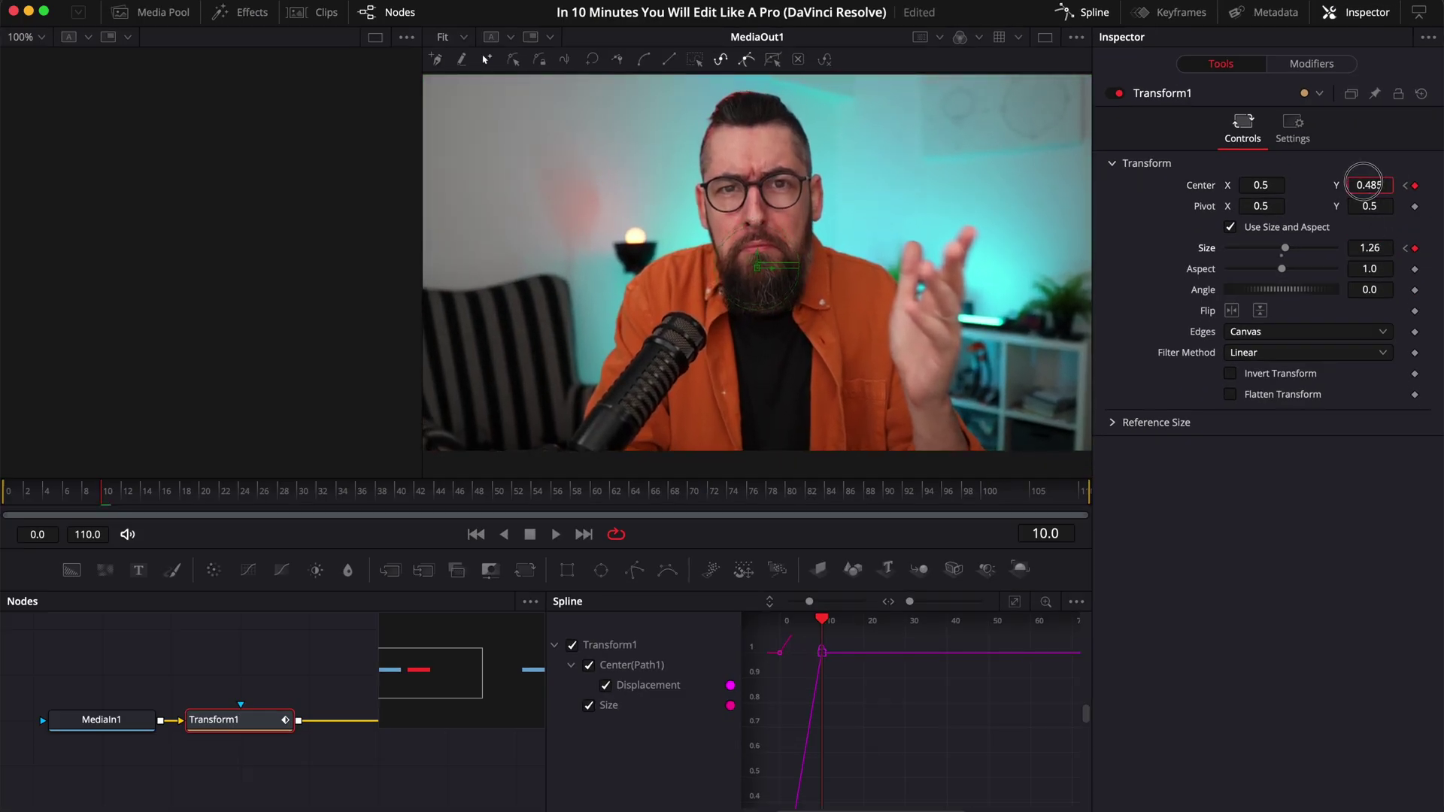
left_click_drag(1271, 190, 1324, 239)
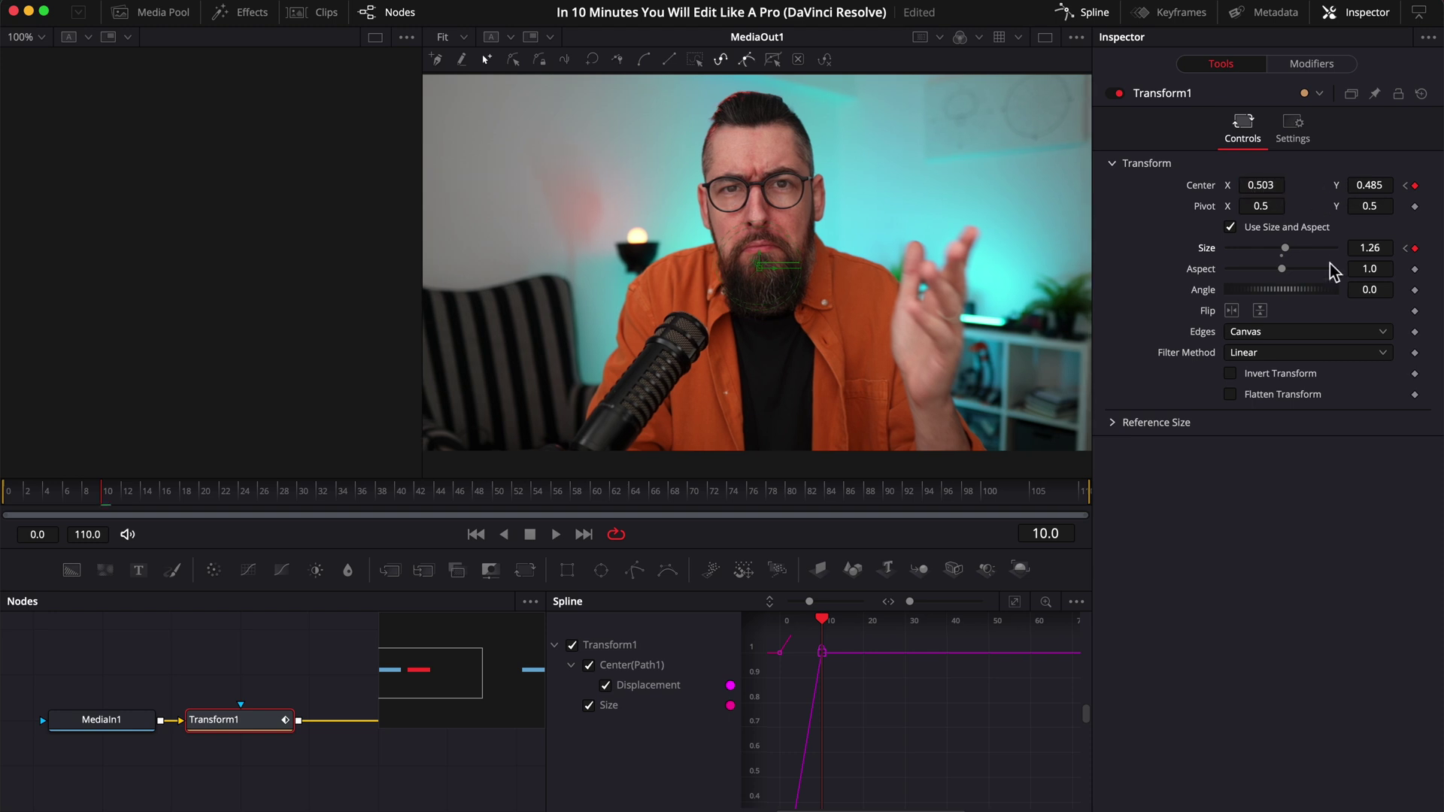
Smooth the Displacement and Size curves of Transform1 by selecting all their keyframes.
left_click_drag(810, 601, 797, 626)
left_click_drag(831, 686, 767, 771)
key("s")
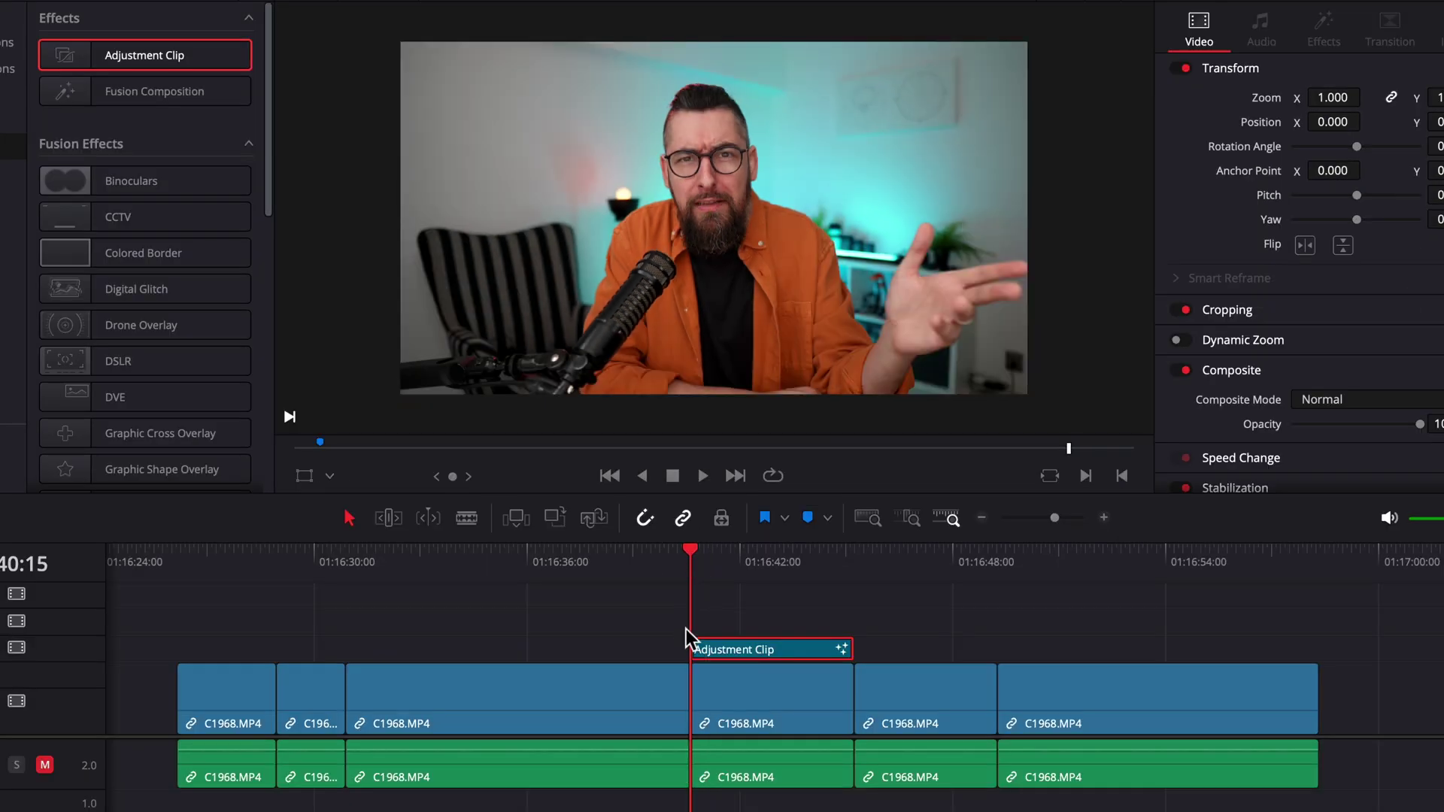
Play back the animated zoom on the edit timeline from the start of the adjustment clip.
key("space")
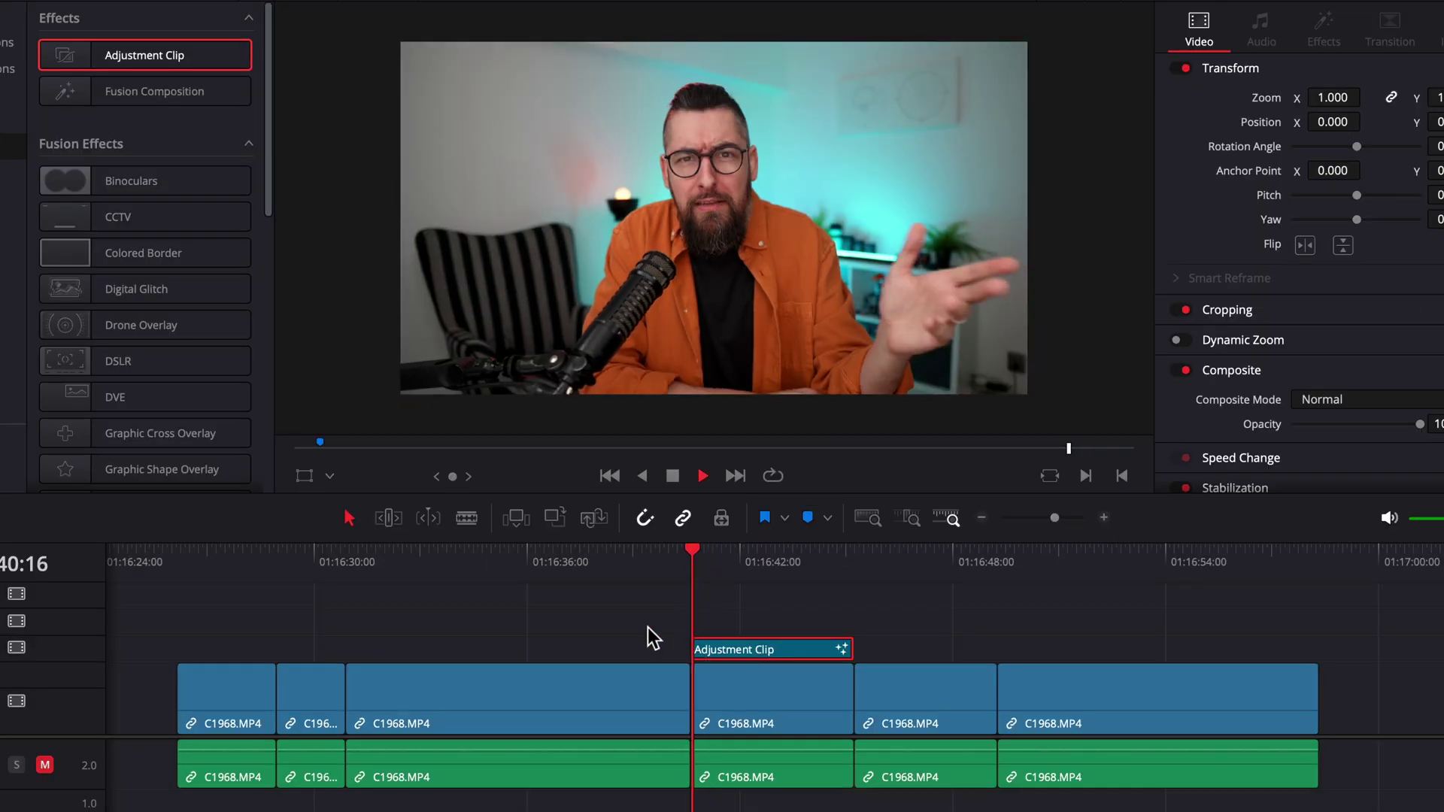
left_click(697, 558)
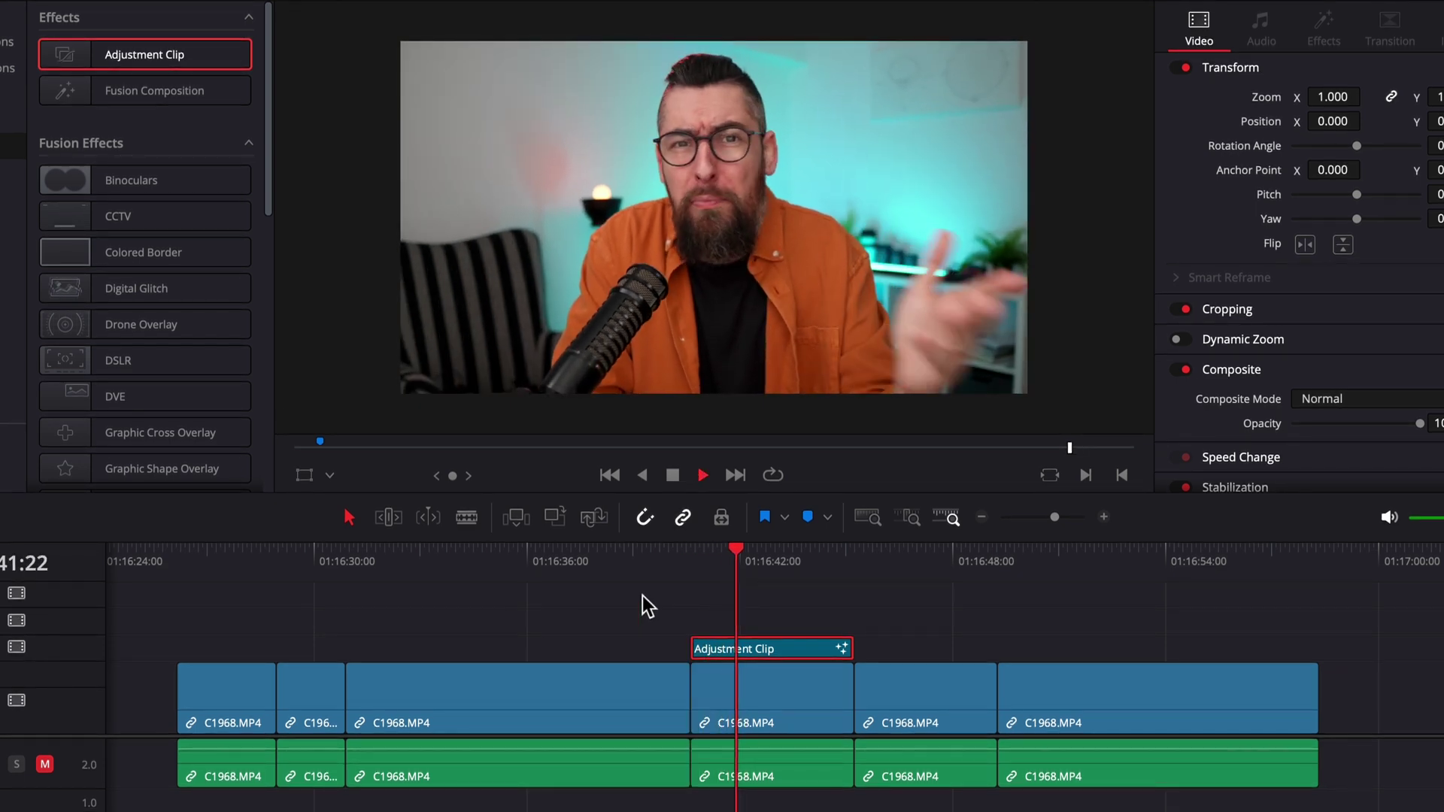
key("space")
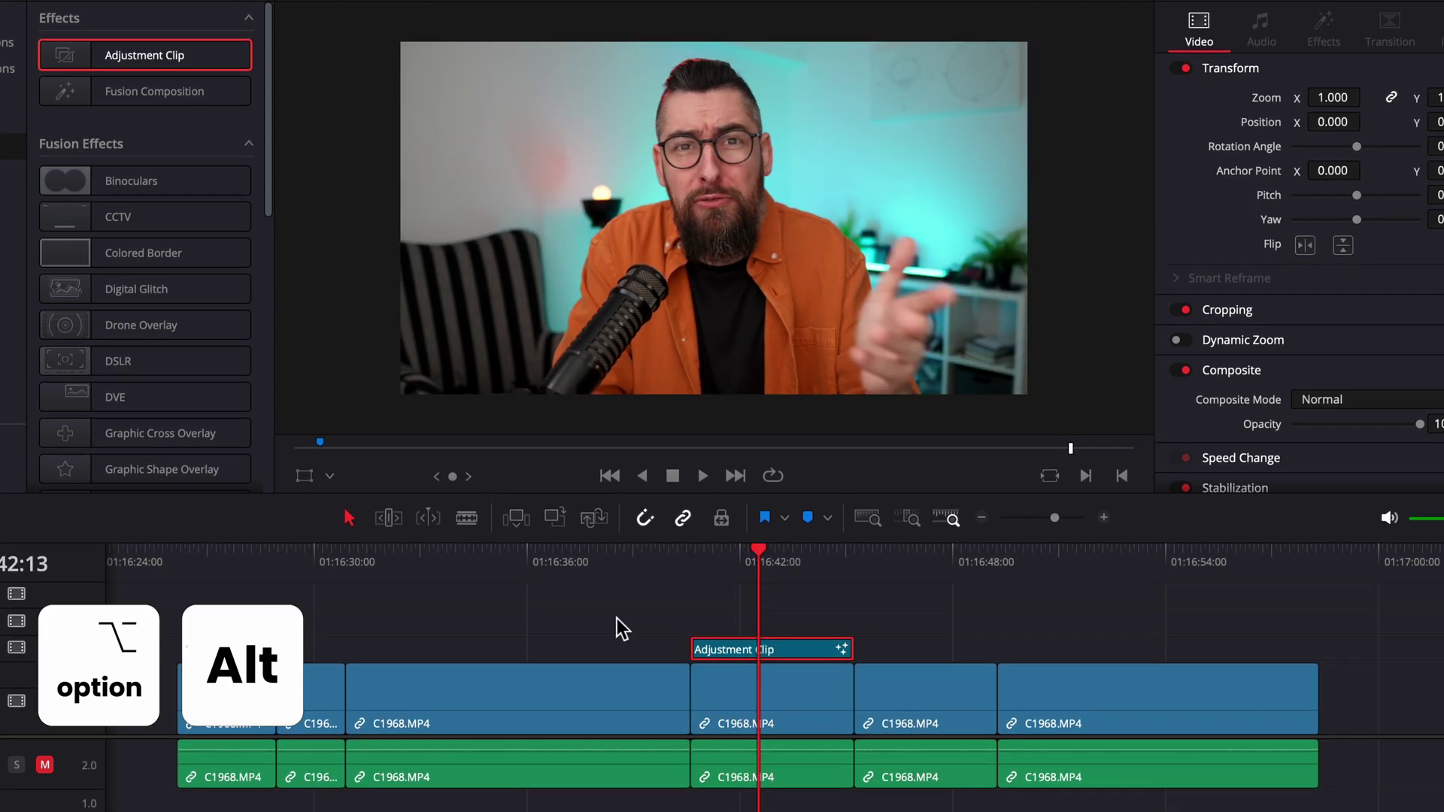
Duplicate the adjustment clip over the last video clip, extend it to that clip's end, and play back the result.
left_click_drag(733, 644, 1040, 650, "alt")
left_click_drag(1159, 650, 1318, 648)
left_click(1004, 566)
key("space")
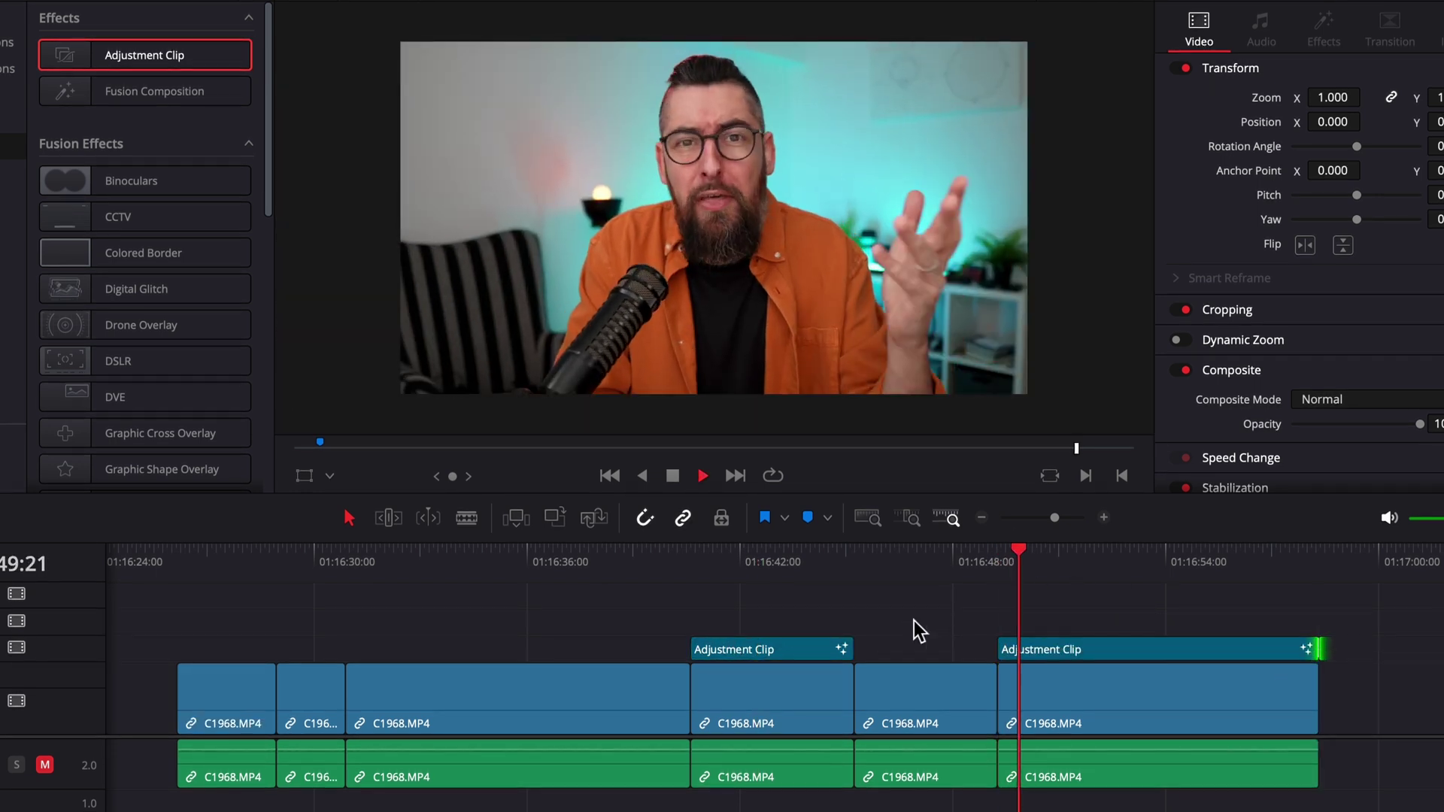
Duplicate the adjustment clip over the short second video clip, trim it to that clip's end, and play back the result.
key("space")
left_click_drag(1143, 648, 424, 660, "alt")
left_click_drag(596, 661, 344, 662)
left_click(275, 564)
key("space")
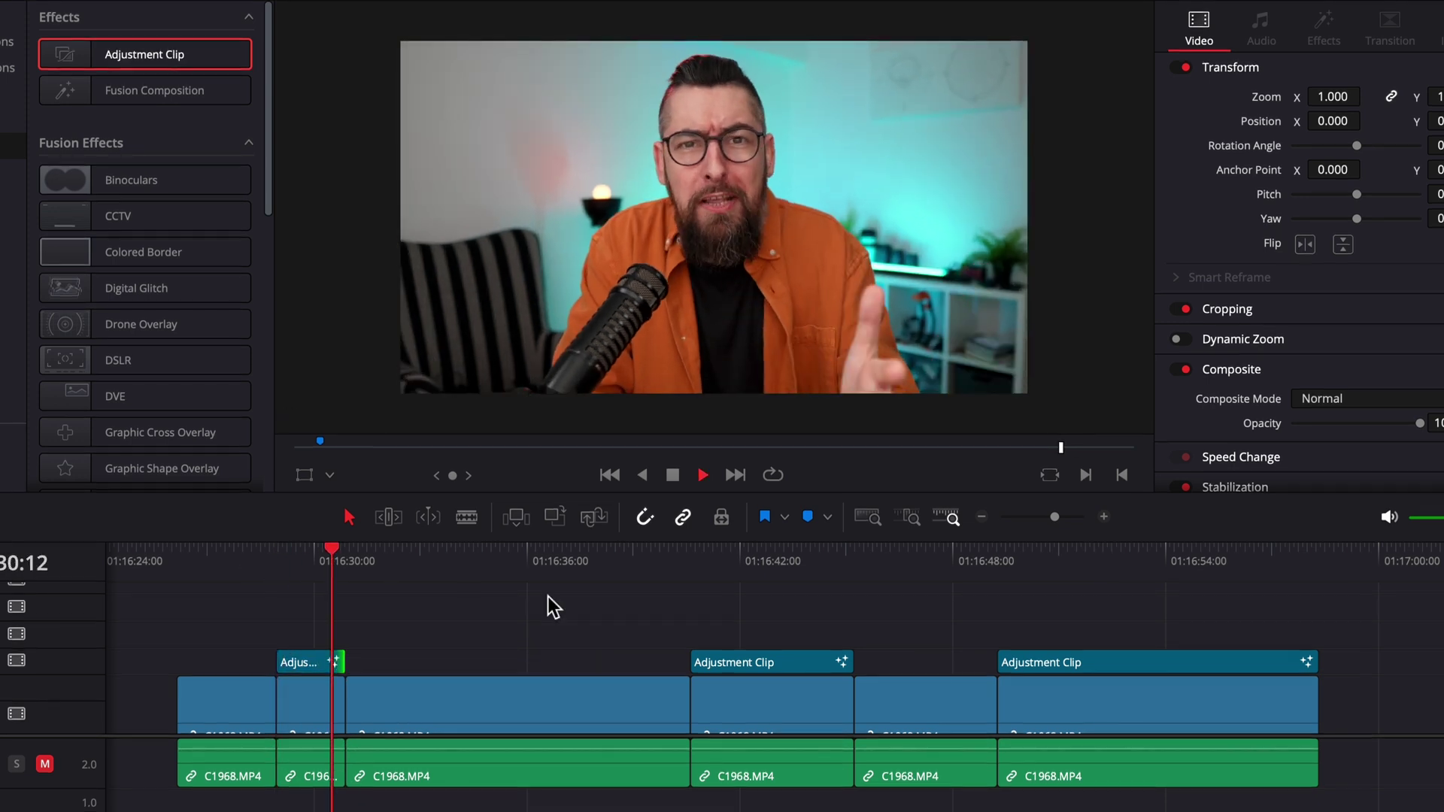
key("space")
Open the last adjustment clip's composition in Fusion and keyframe Transform1's current Center and Size at frame 102.
left_click(1150, 569)
left_click(1159, 662)
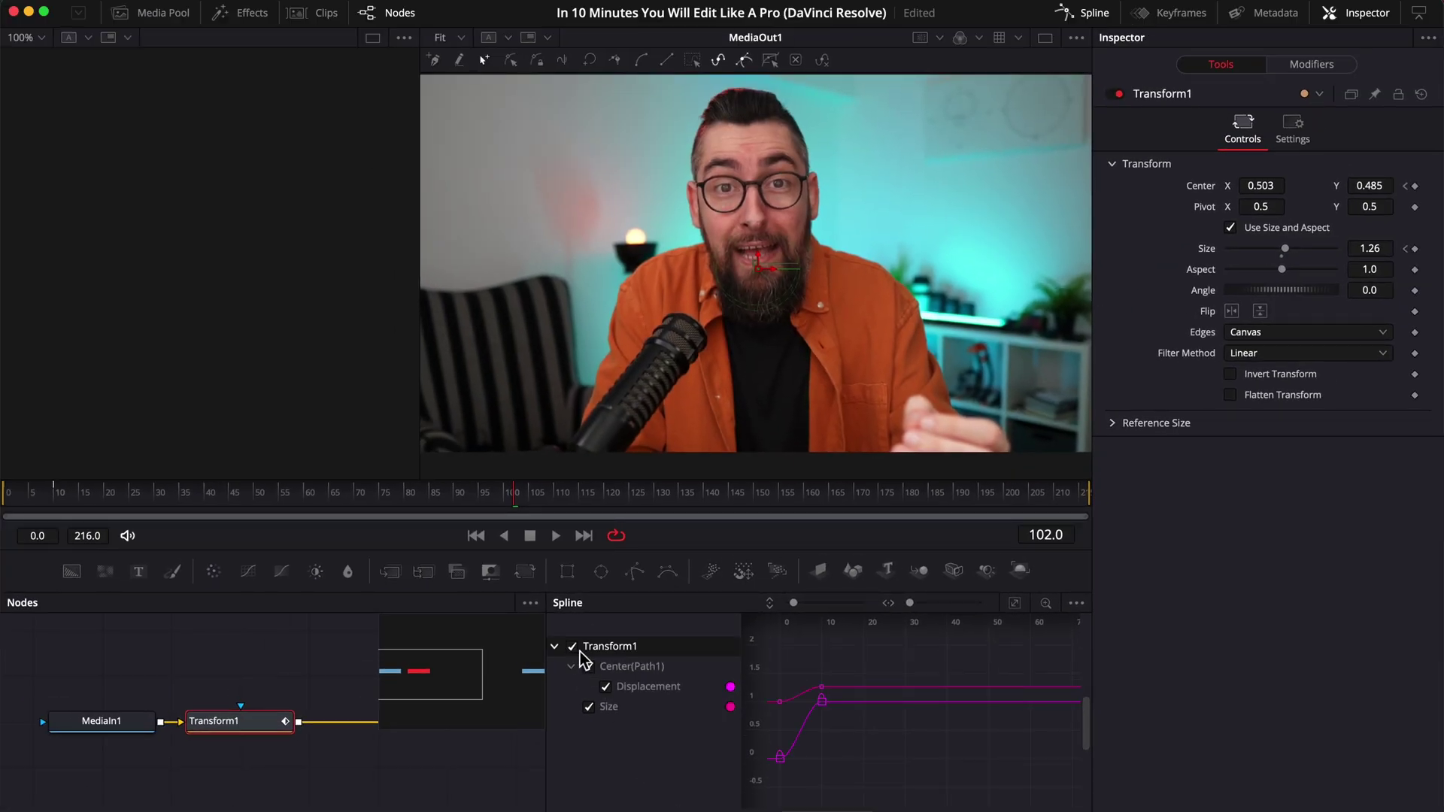
left_click_drag(813, 805, 930, 805)
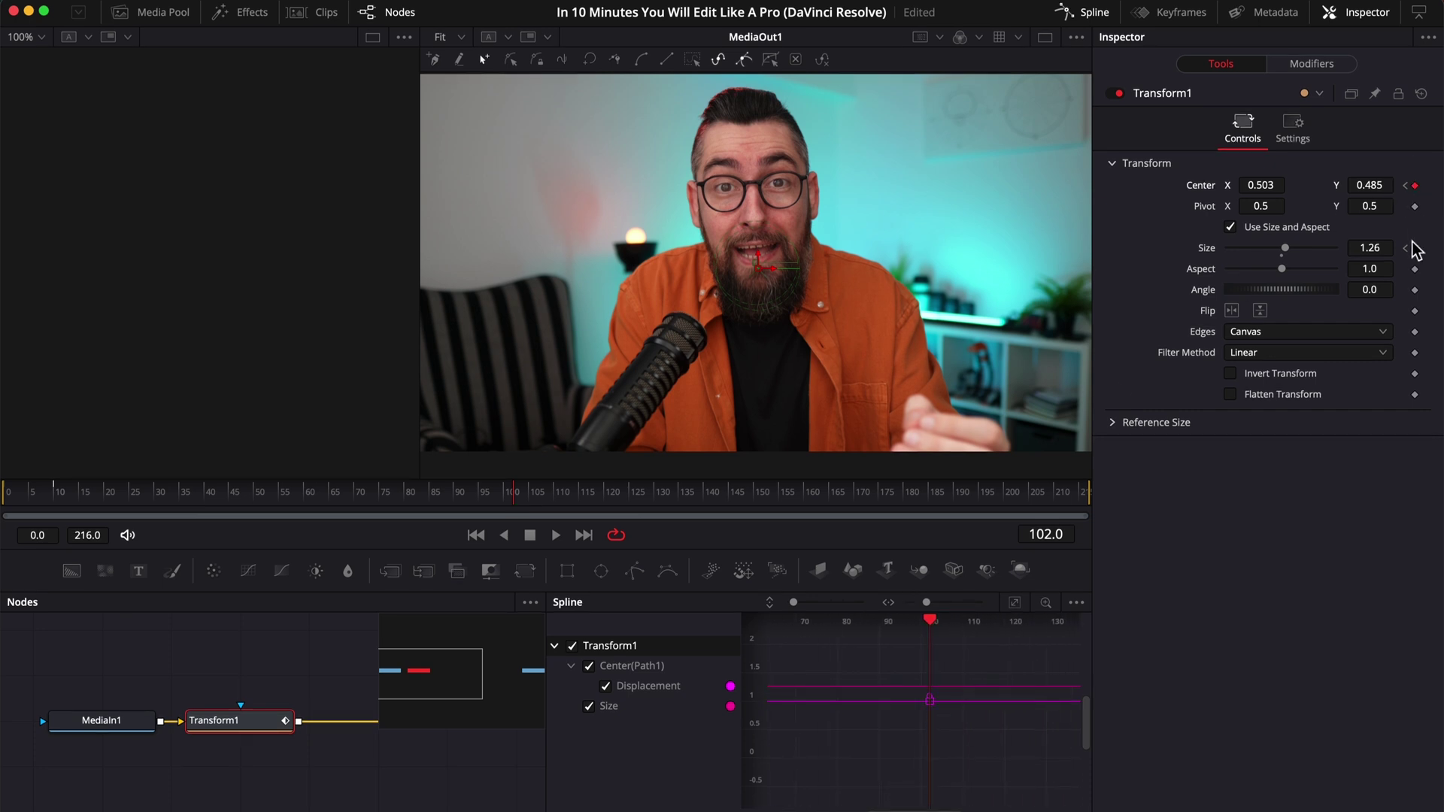
At frame 112, keyframe Transform1 back to Size 1.0 with Center X and Y at 0.5.
key("Right")
key("Right")
key("Right")
key("Right")
key("Right")
key("Right")
key("Right")
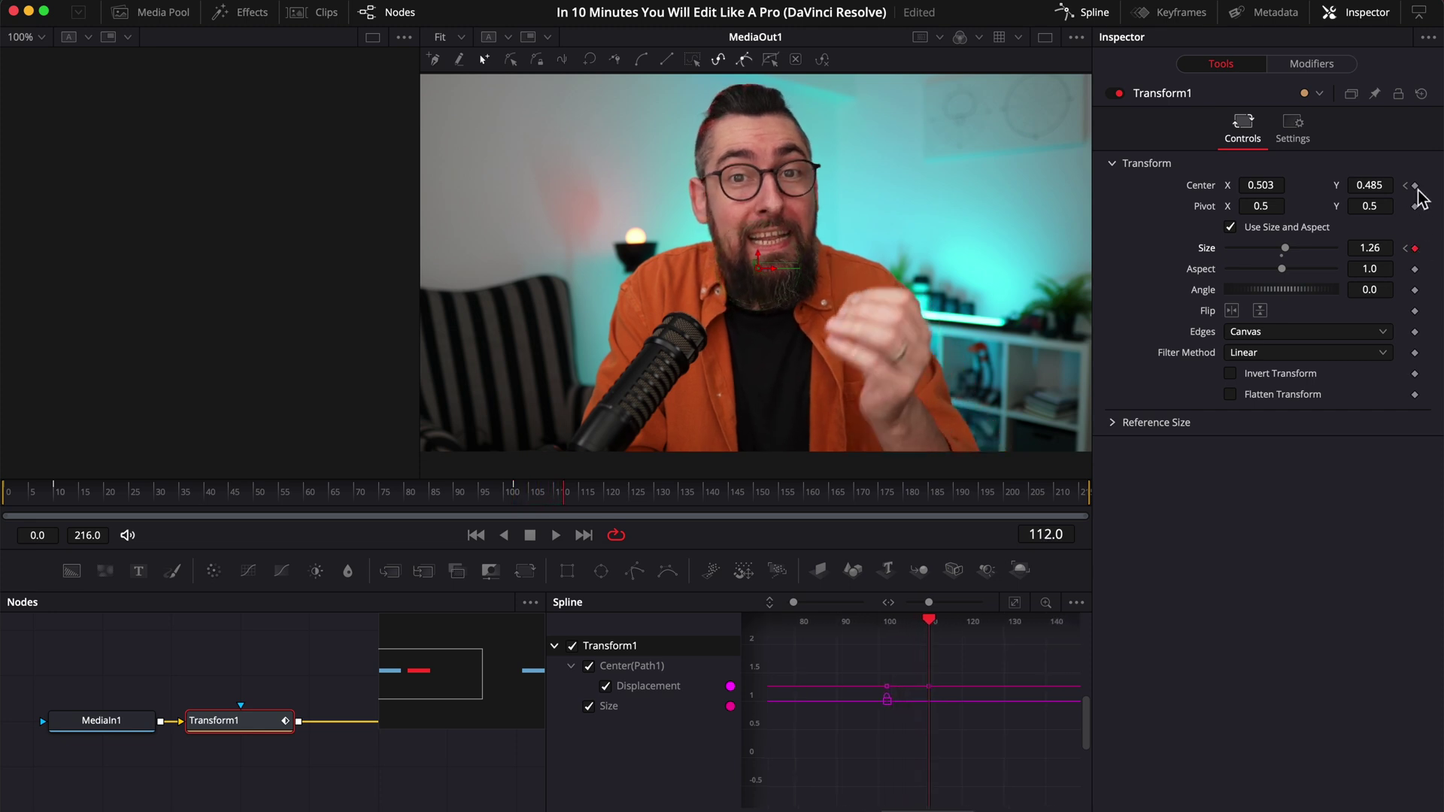
left_click_drag(1379, 253, 1159, 254)
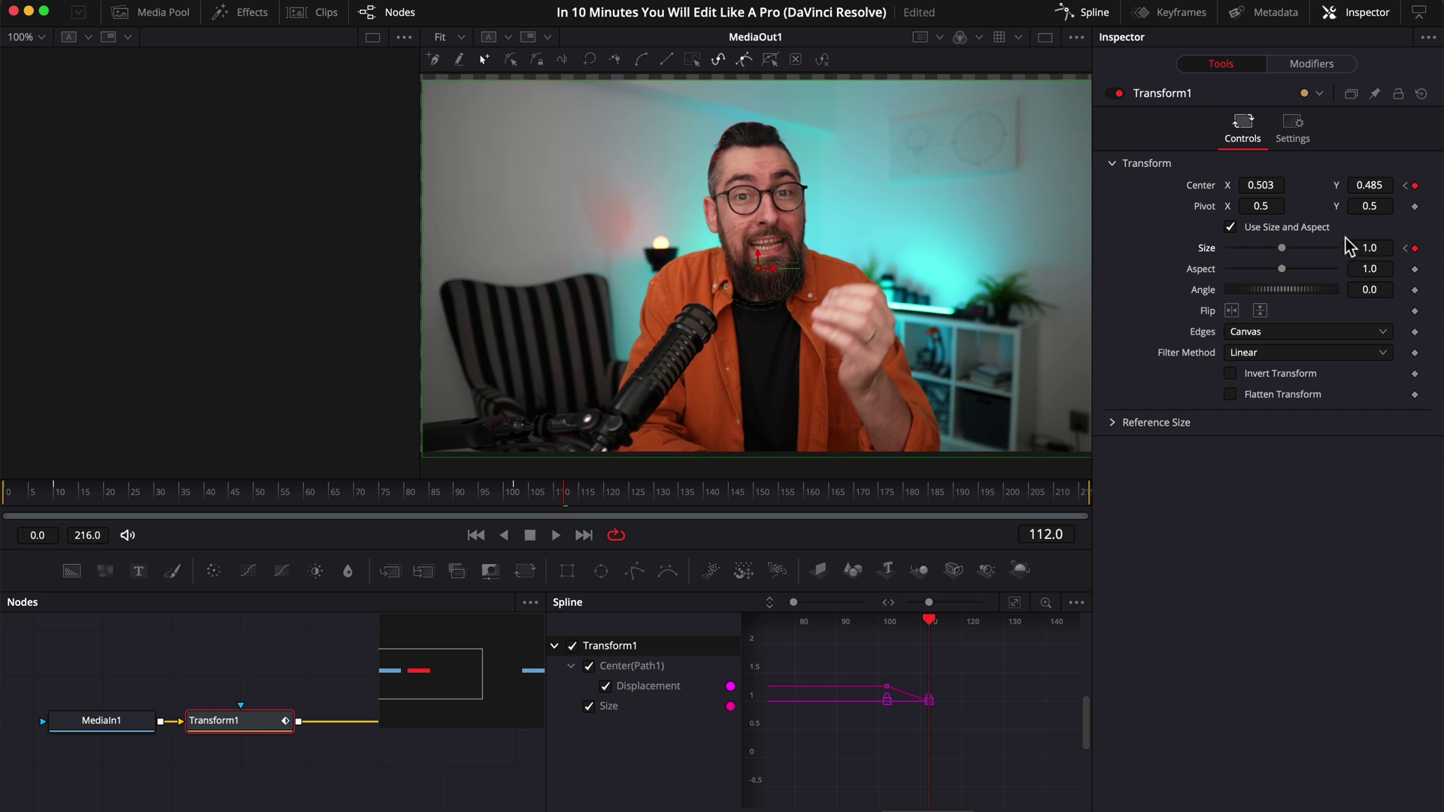
left_click_drag(1268, 185, 1257, 185)
left_click_drag(1373, 185, 1393, 185)
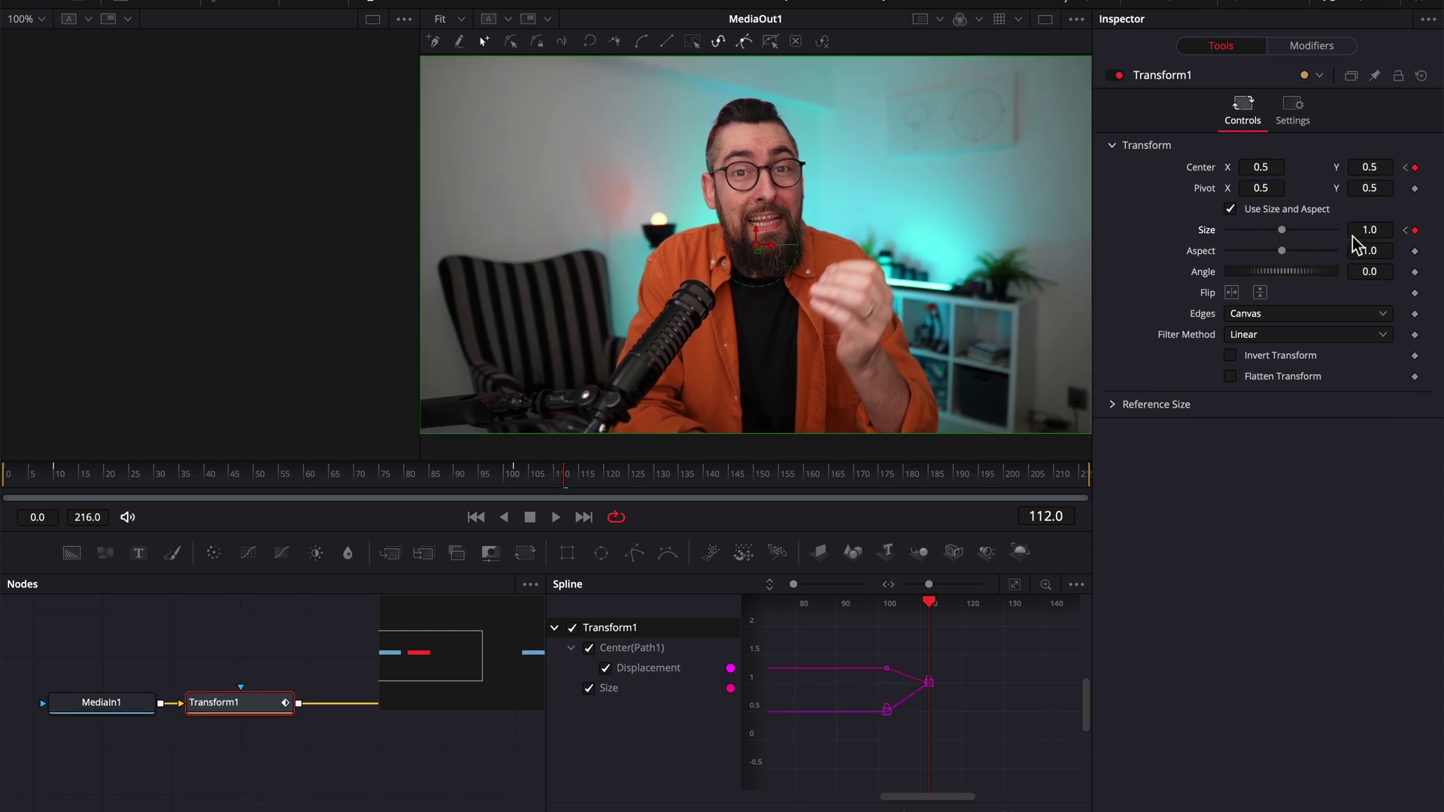
Smooth the Displacement and Size keyframes at frames 102 and 112, and play back the result.
left_click_drag(991, 638, 876, 745)
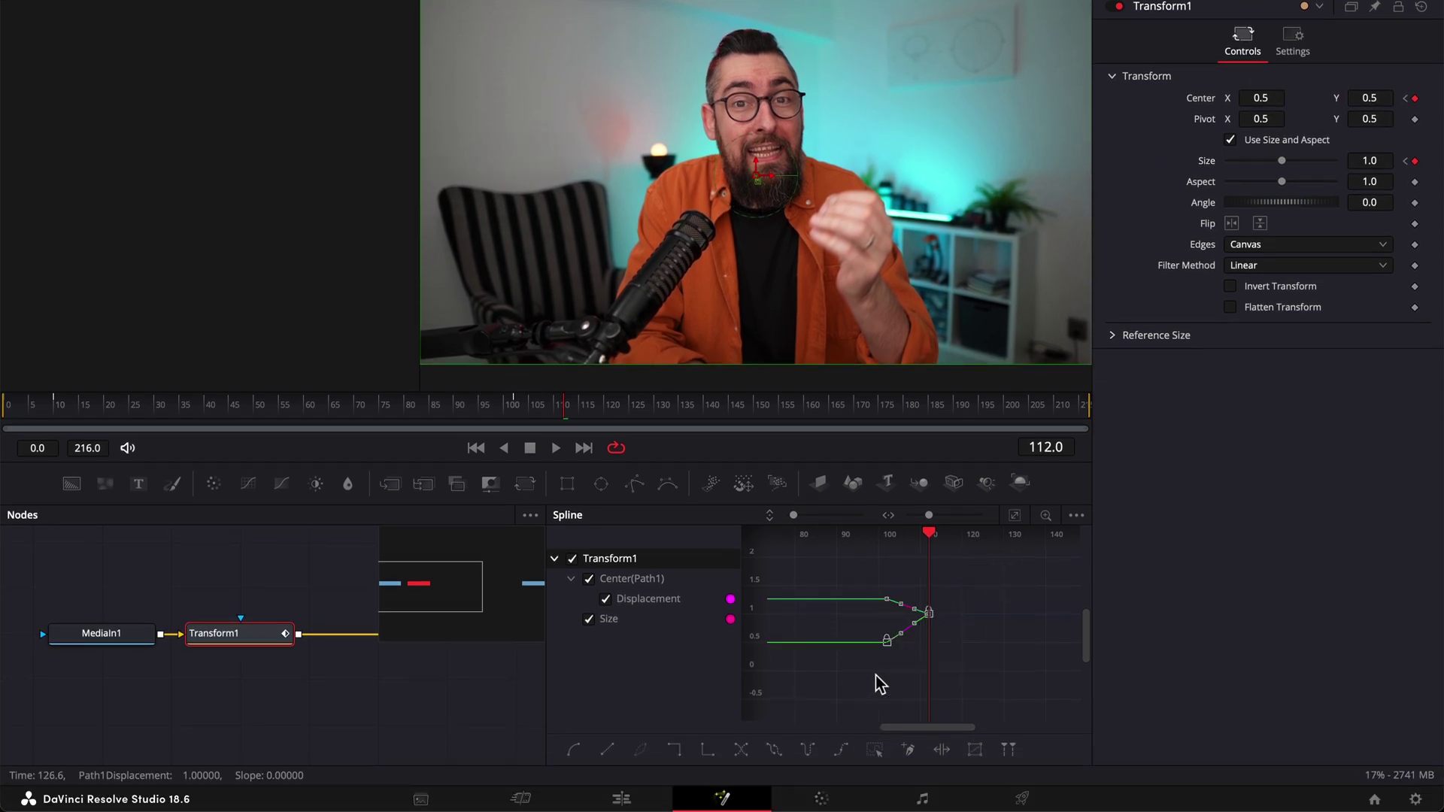
key("f")
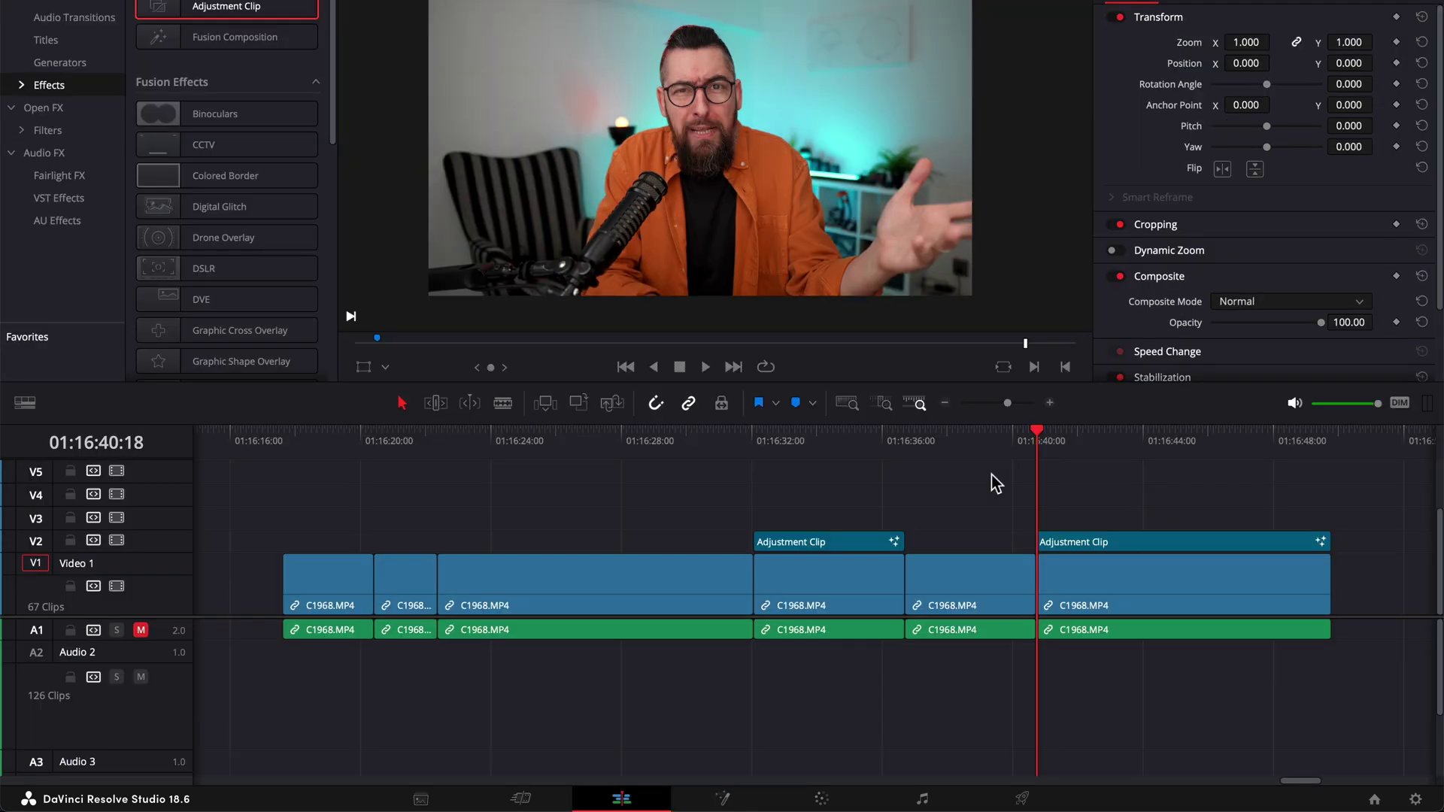
key("space")
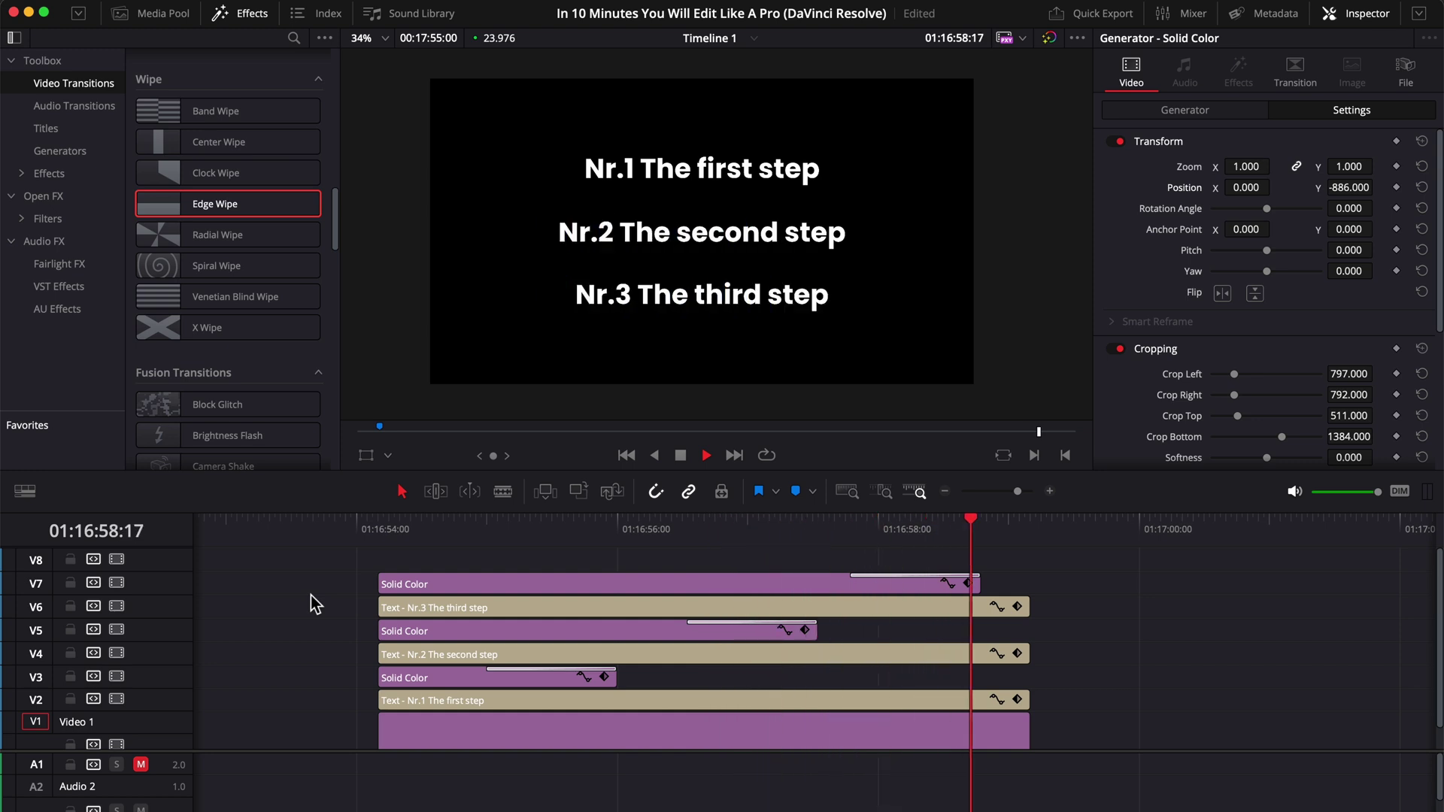
key("space")
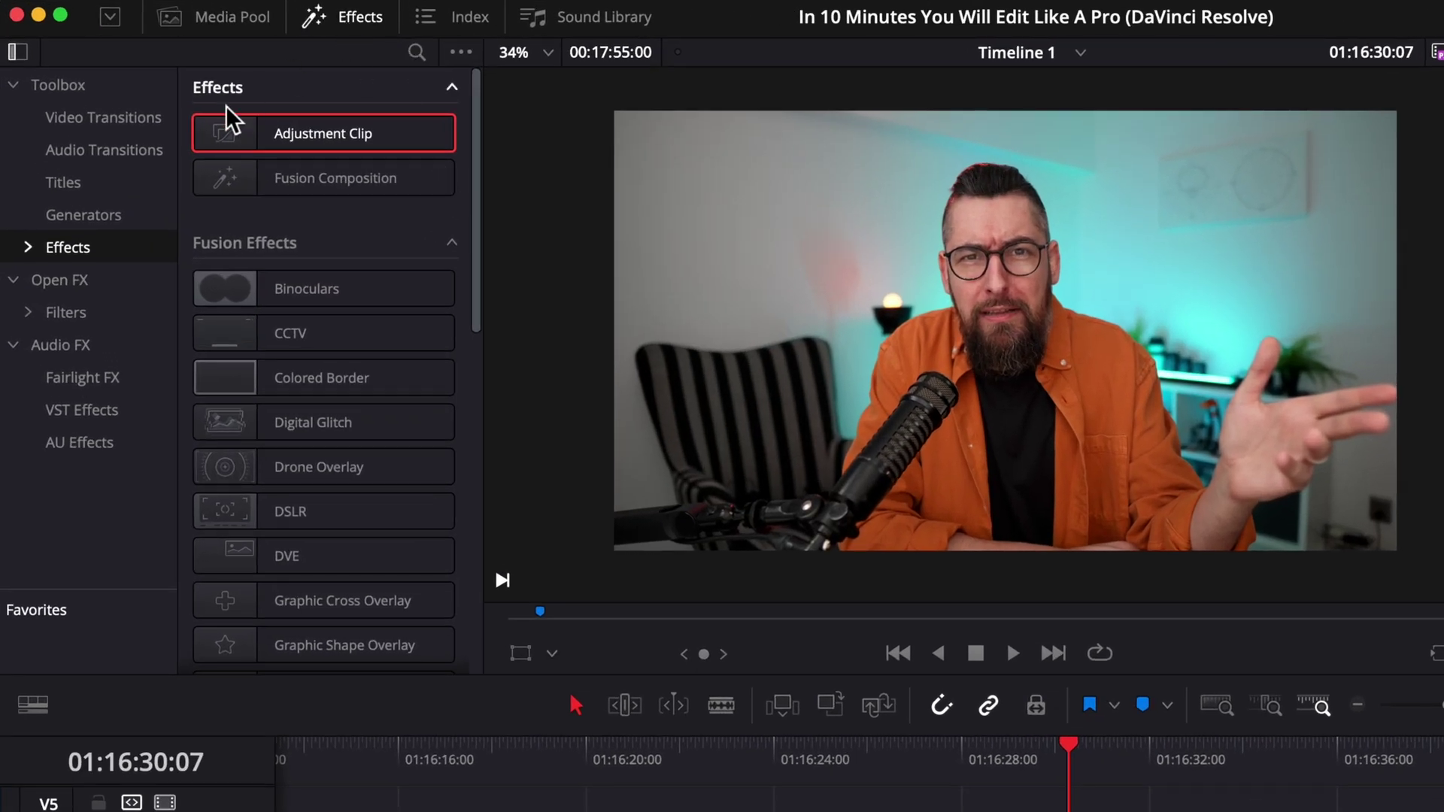
Add a Text title above the video clip at the playhead and set its text to "This is my text".
left_click(109, 181)
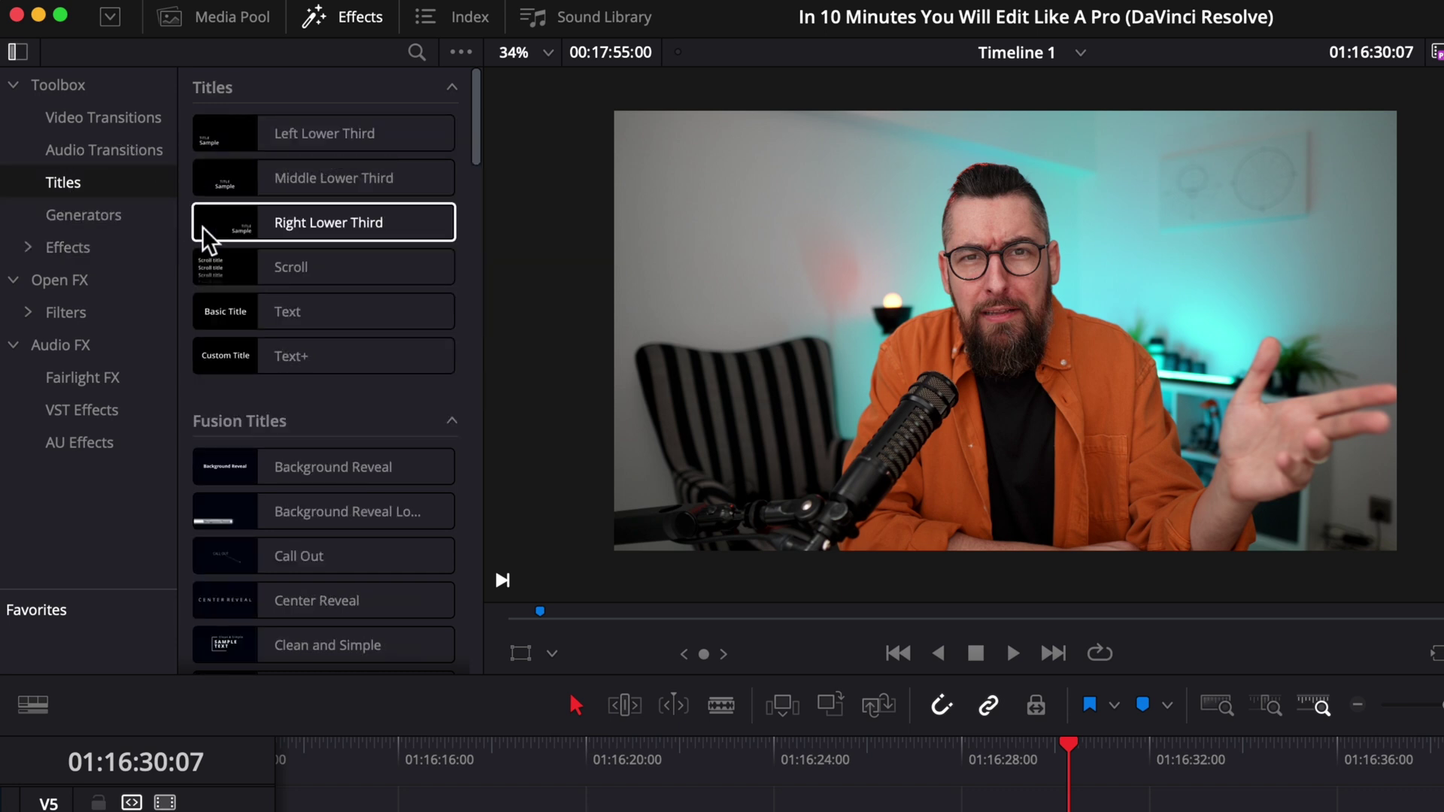
left_click_drag(316, 314, 609, 391)
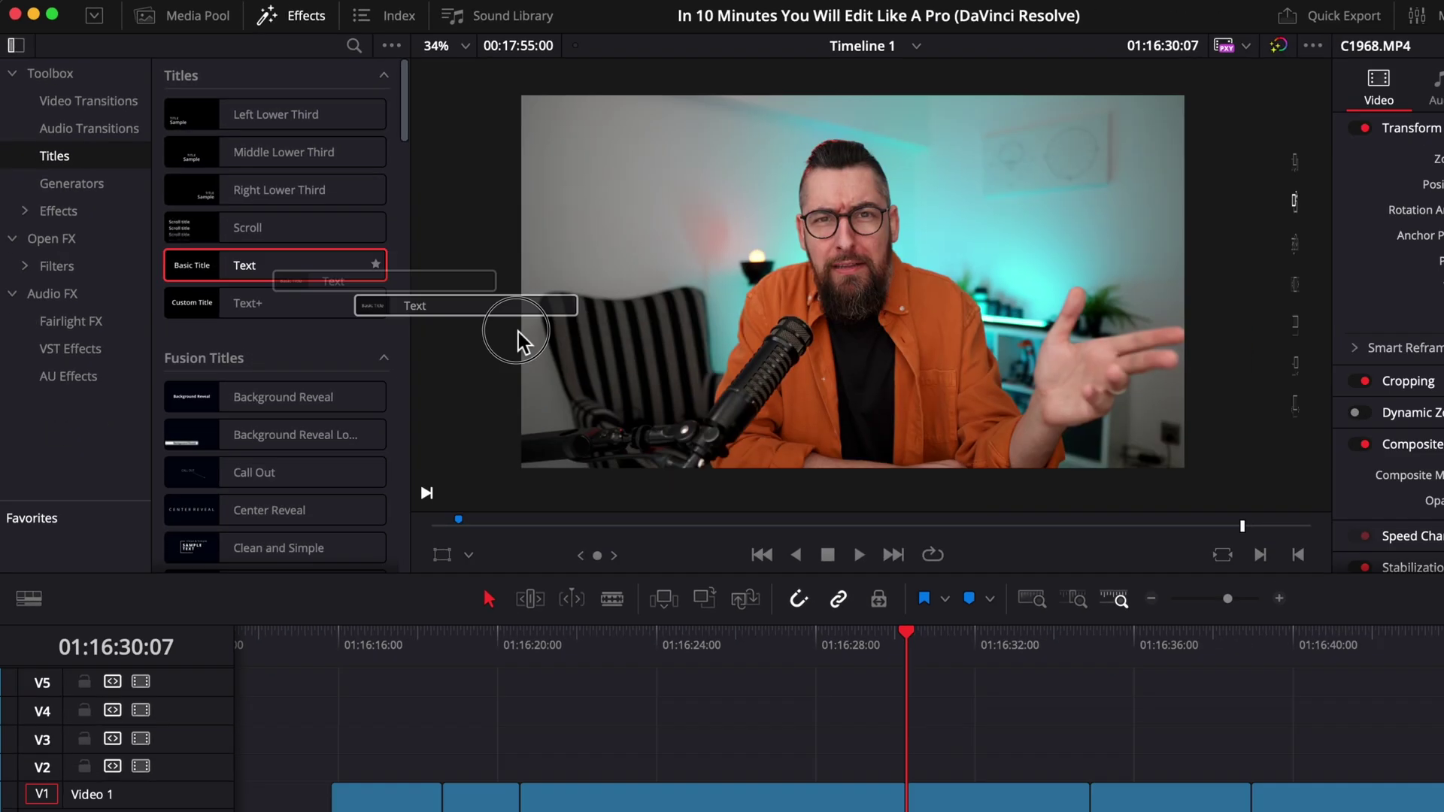
left_click_drag(517, 332, 1112, 778)
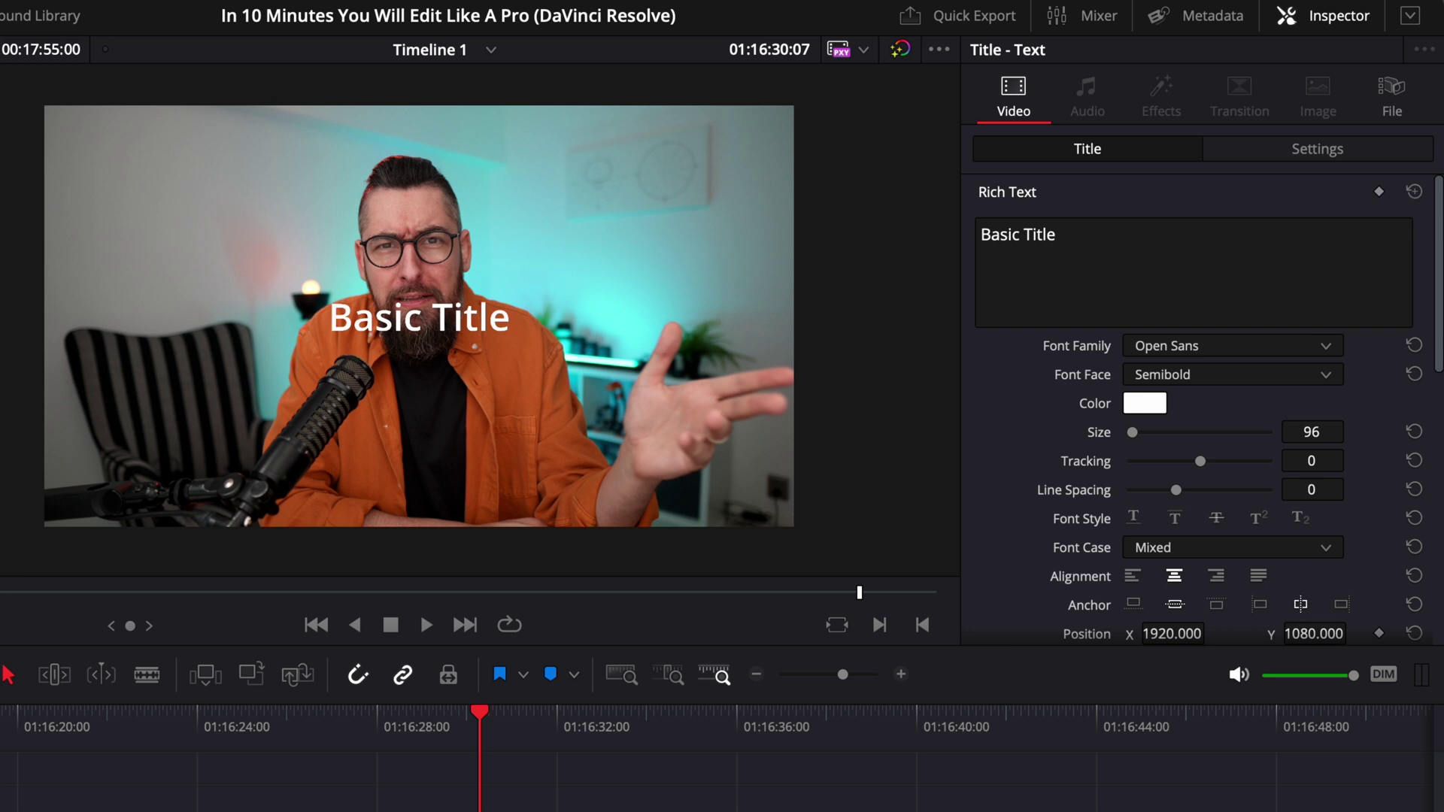
left_click_drag(1057, 236, 956, 245)
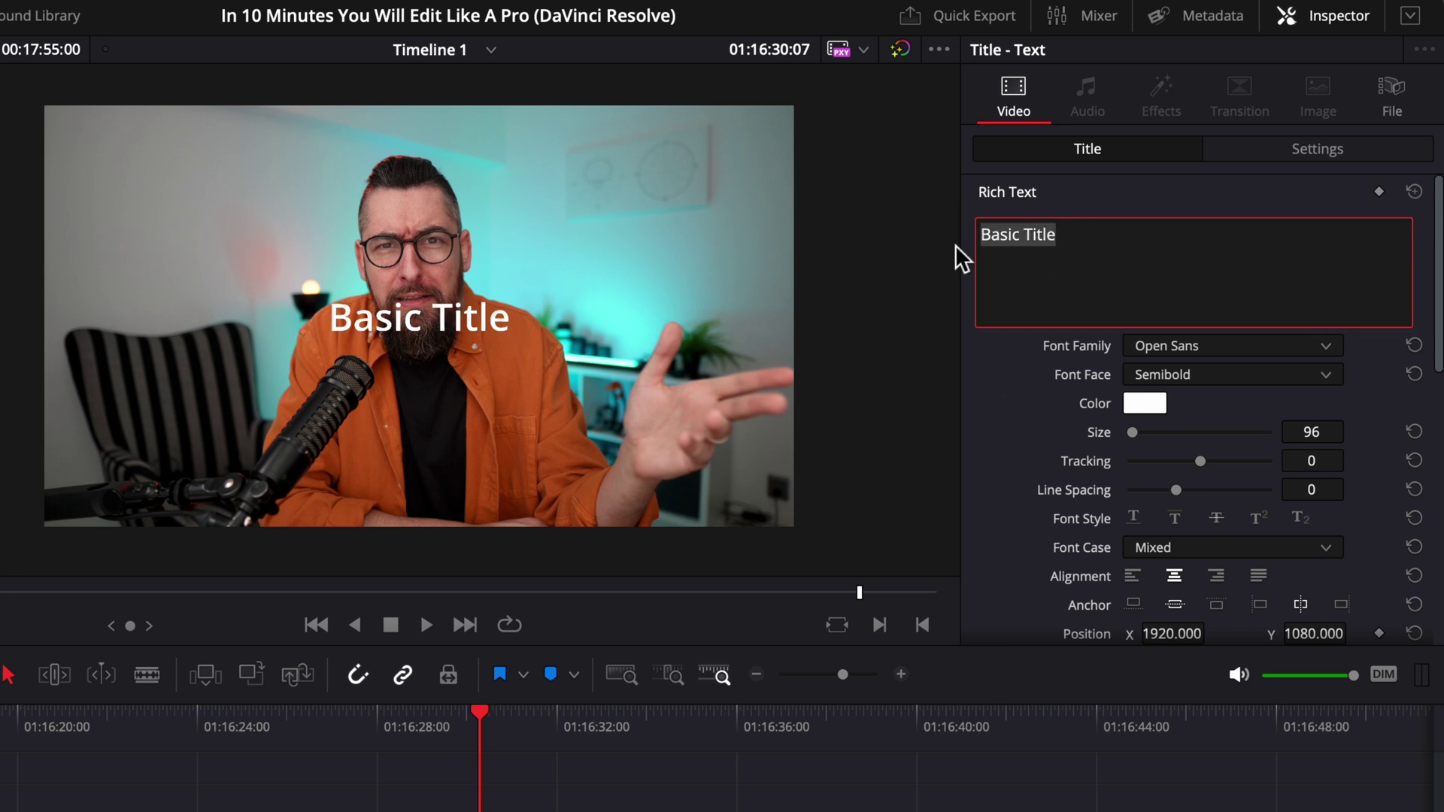
type("This is my text")
Set the title's font to Poppins ExtraBold Italic at size 167.
left_click_drag(1118, 239, 979, 235)
left_click(1233, 346)
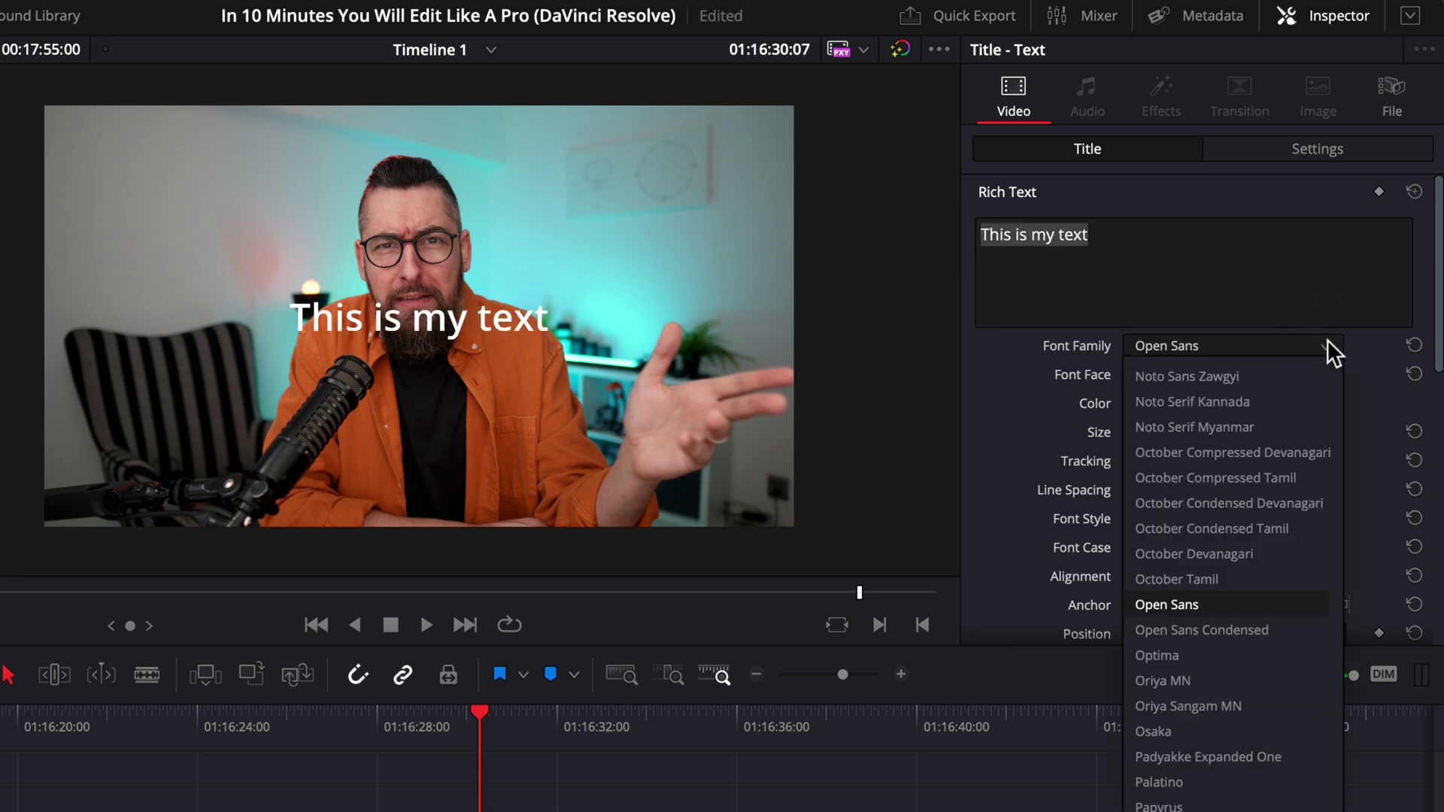
left_click(1174, 810)
left_click(1279, 374)
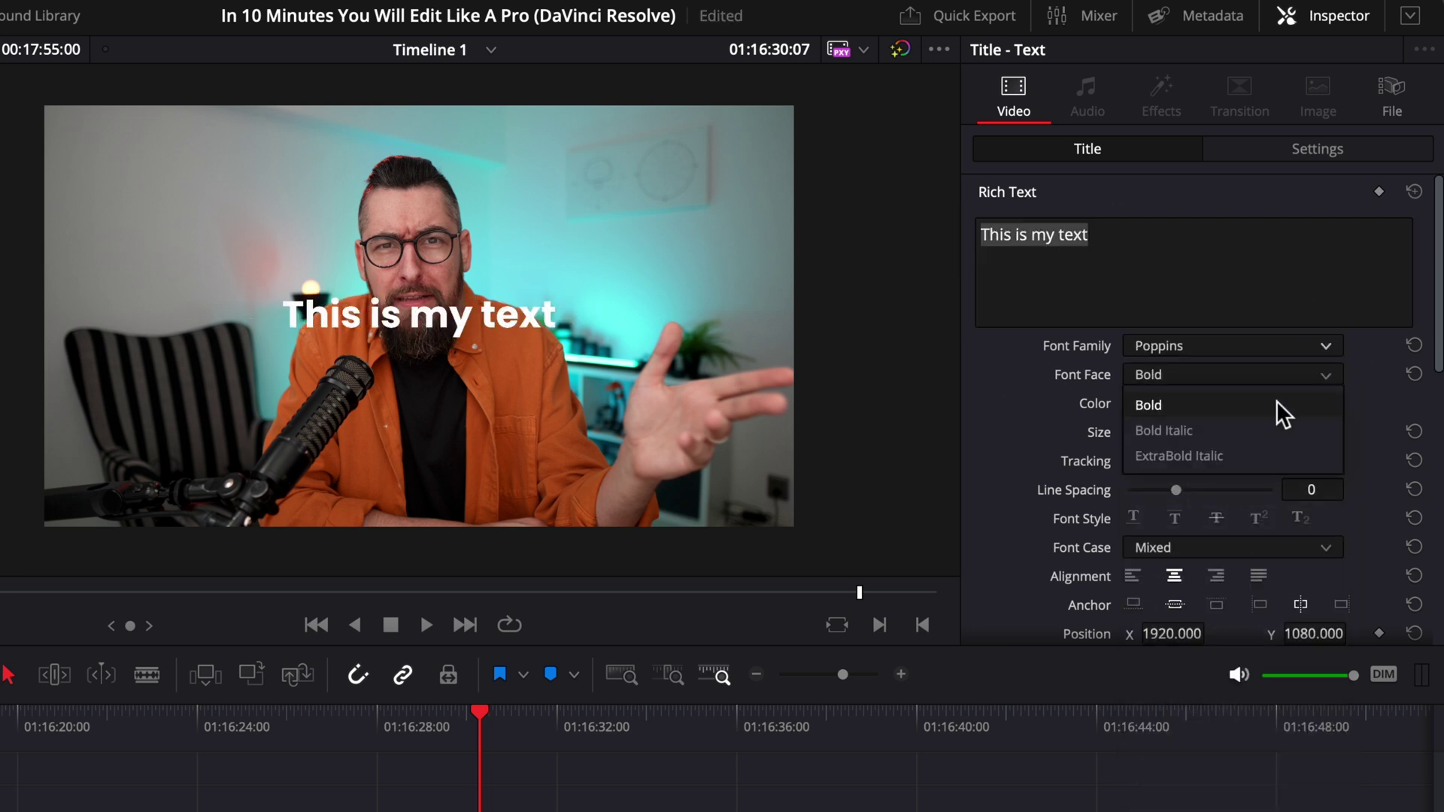
left_click(1220, 455)
left_click_drag(1133, 433, 1135, 434)
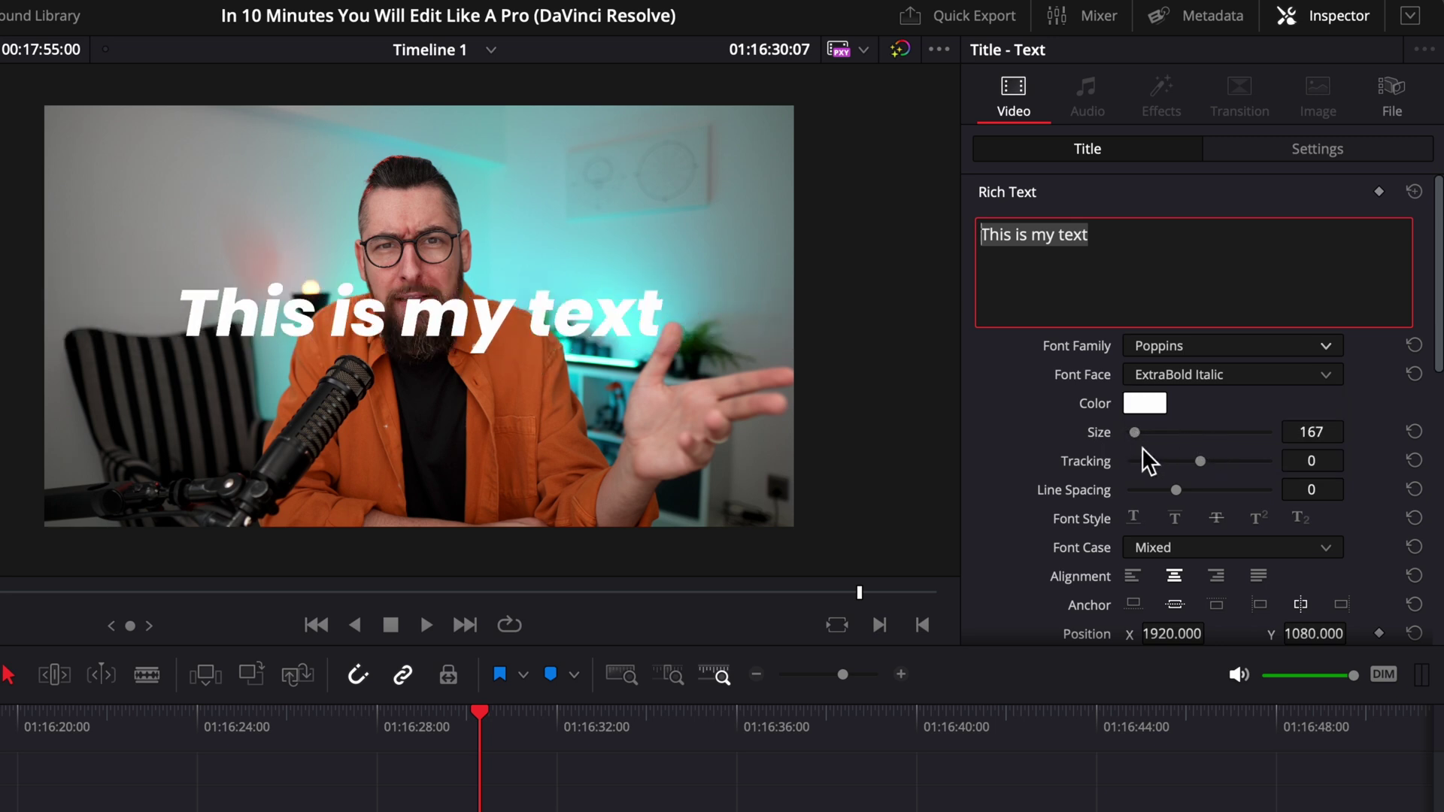
Give the title a fully opaque blue background with width 0.748 and height 0.198, and round its corners slightly more.
left_click_drag(1440, 252, 1439, 587)
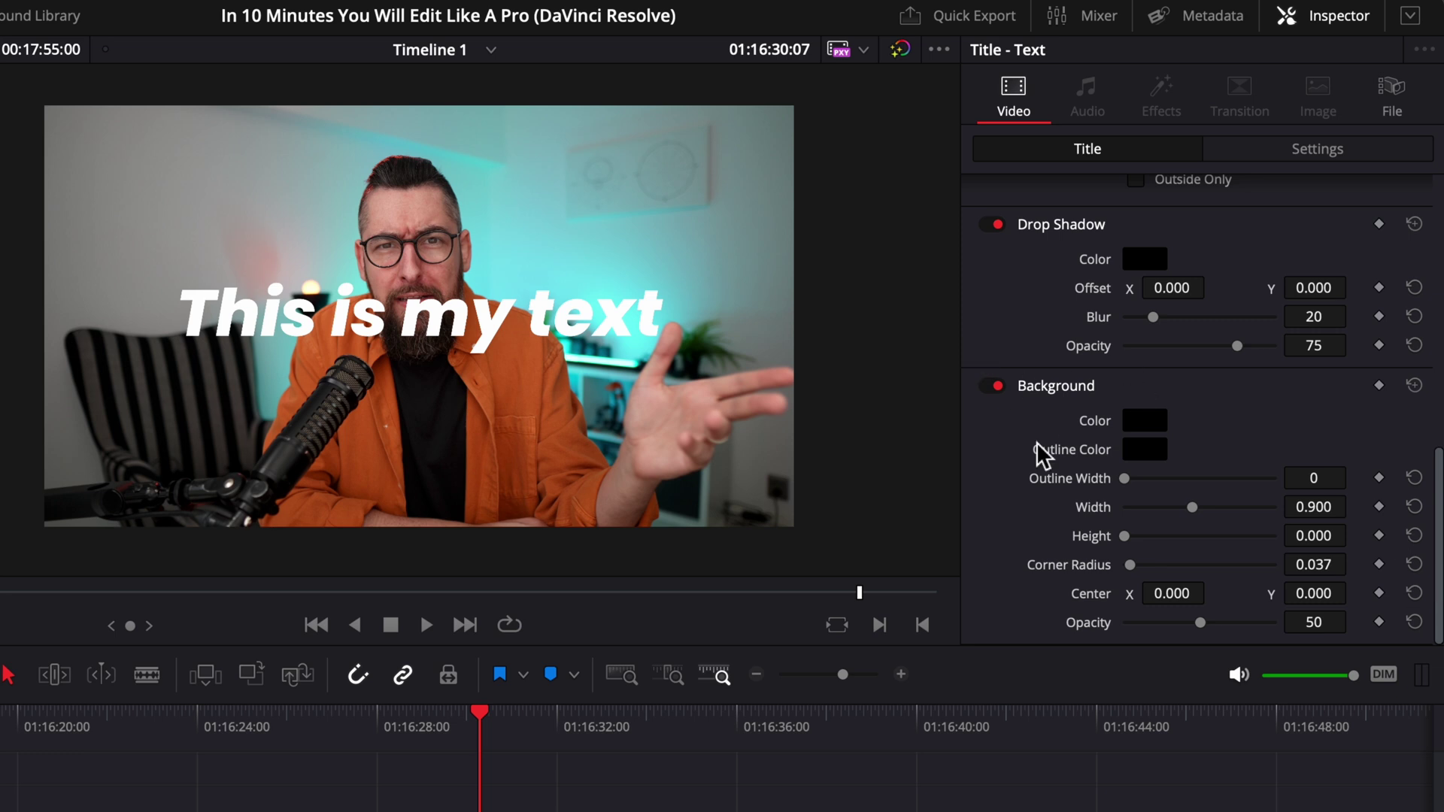
left_click_drag(1125, 536, 1181, 507)
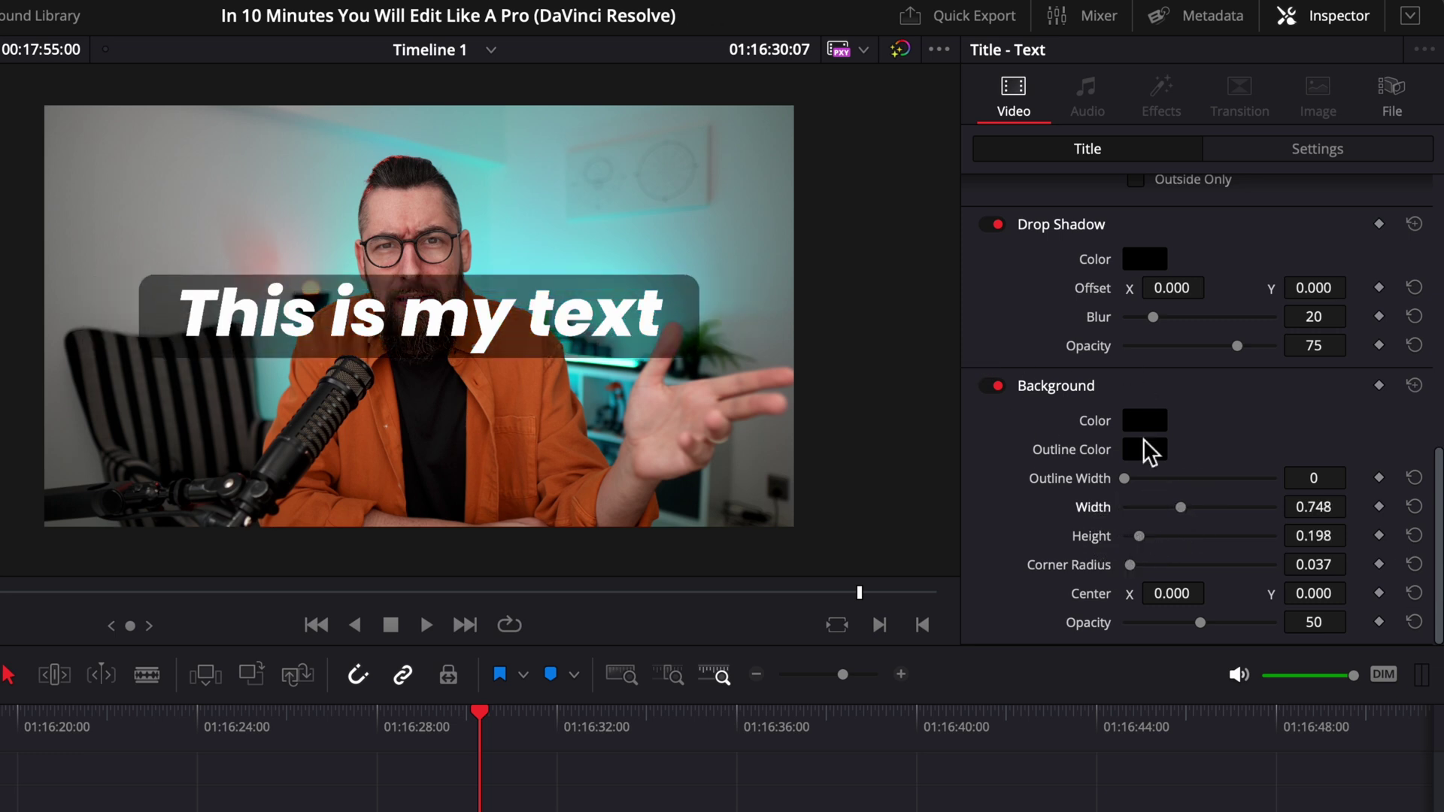
left_click(1142, 421)
left_click(969, 542)
left_click_drag(979, 732, 716, 733)
left_click(955, 809)
left_click_drag(1201, 623, 1347, 623)
left_click_drag(1131, 565, 1132, 565)
Lower the title in the frame by reducing its Position Y.
left_click(1318, 148)
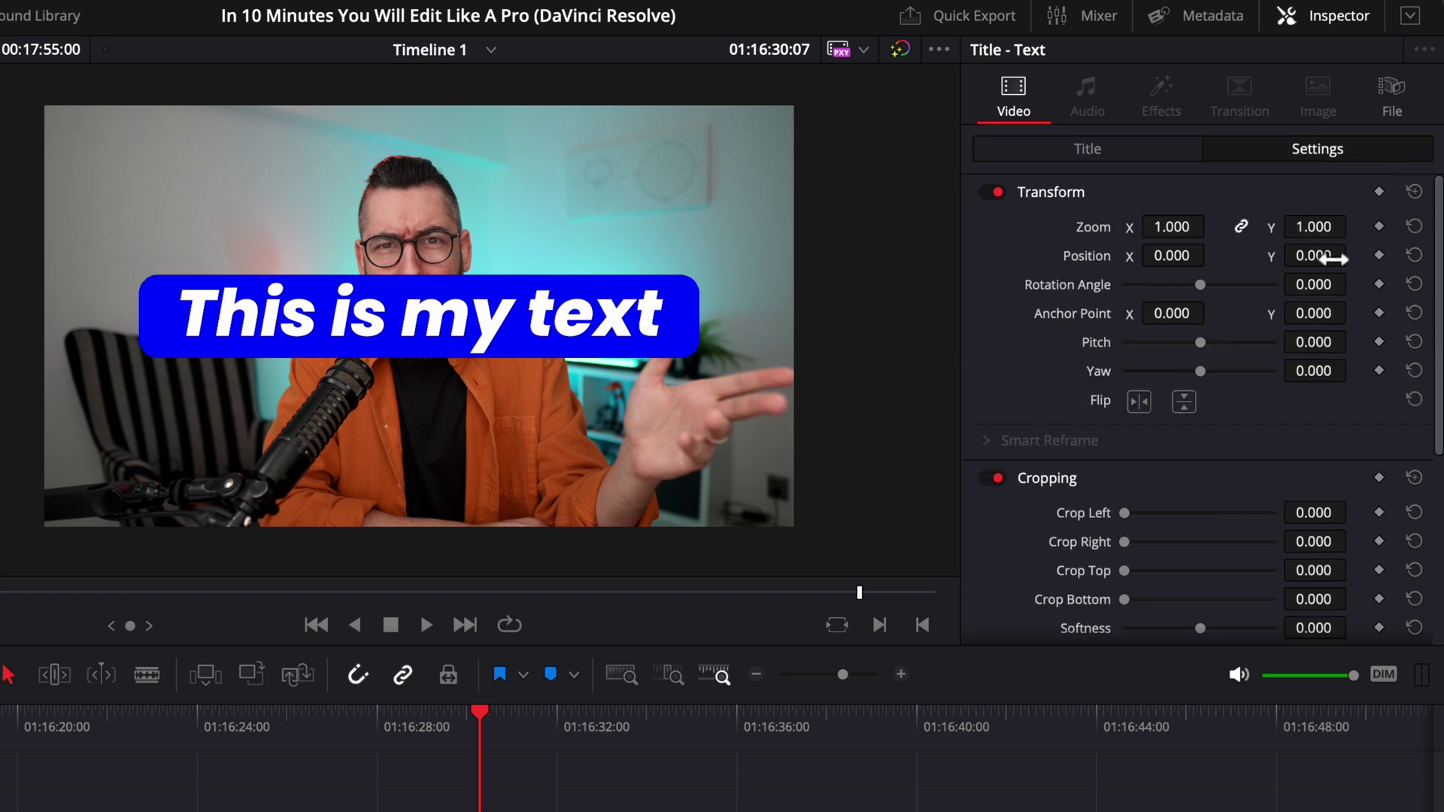
left_click_drag(1313, 255, 1278, 255)
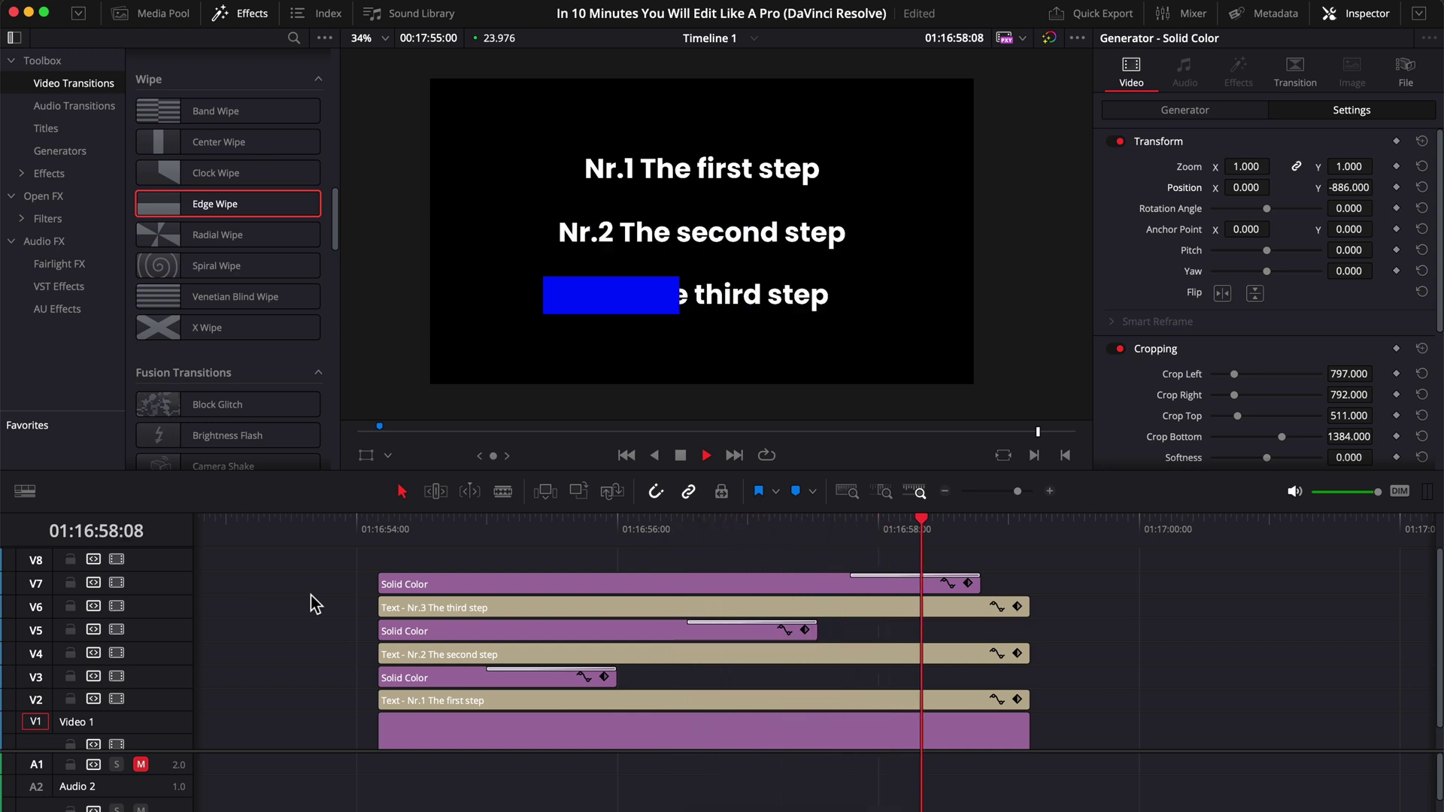
key("space")
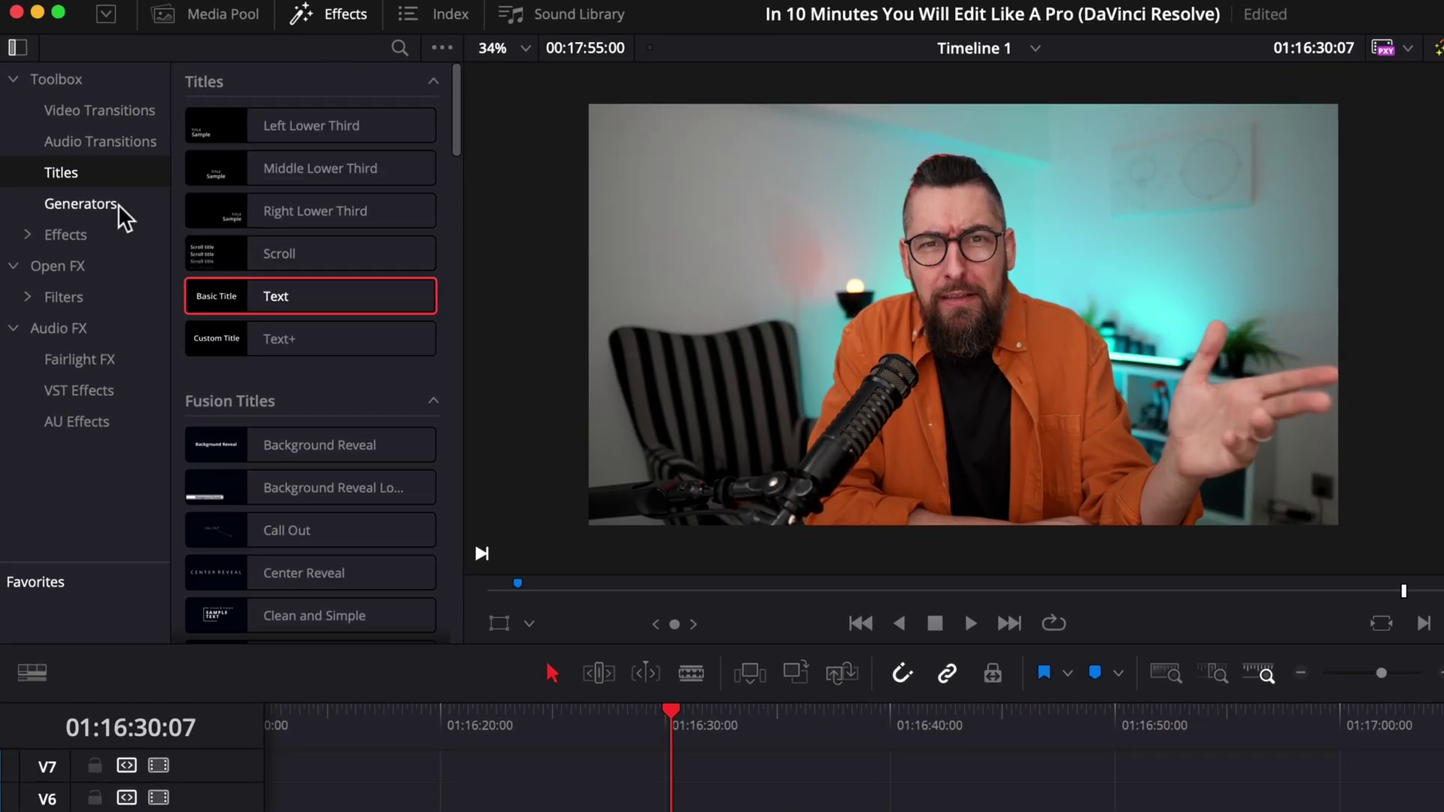
Place a black Solid Color generator on Video 1 after the last clip and move the playhead to its start at 01:16:54:04.
left_click(119, 205)
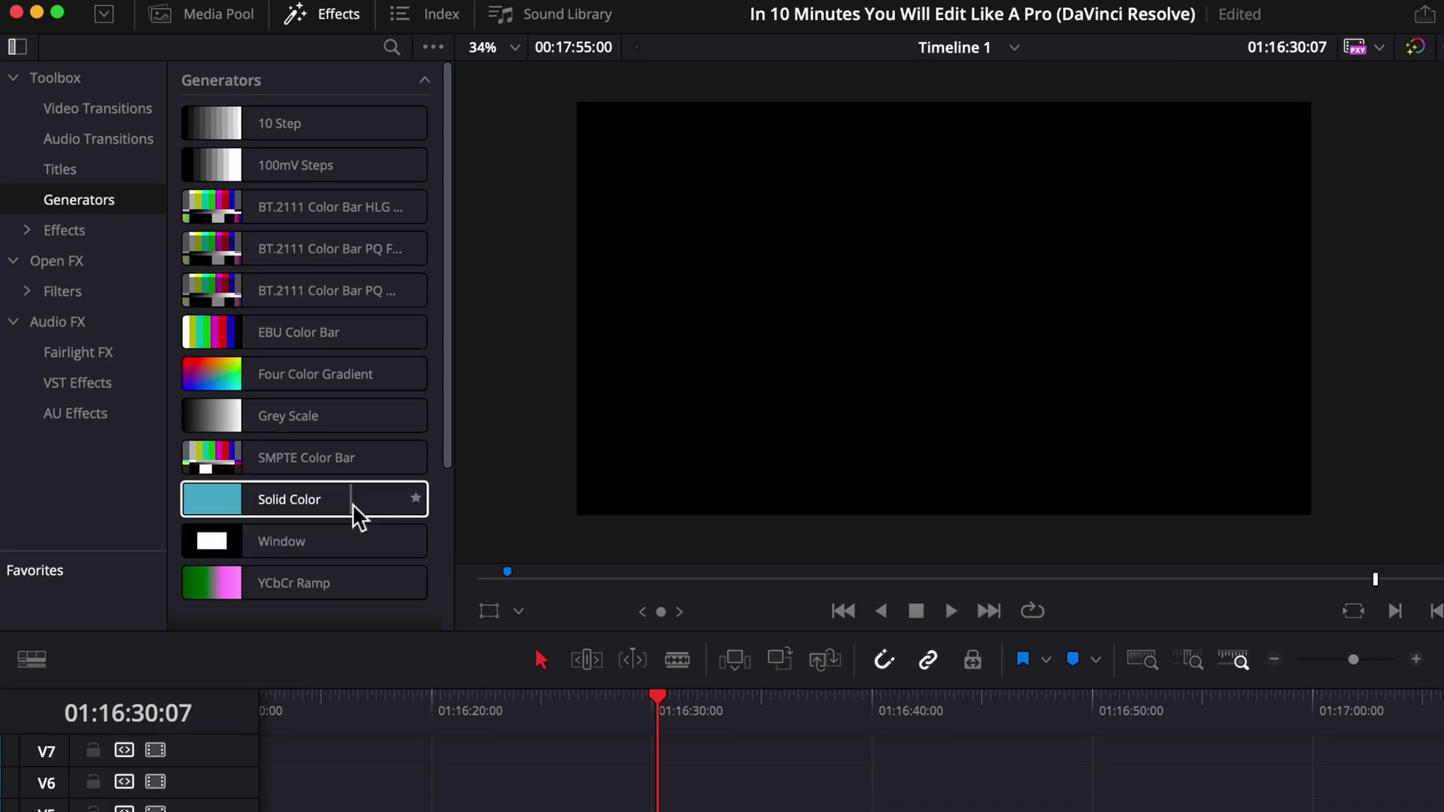
left_click_drag(307, 377, 880, 741)
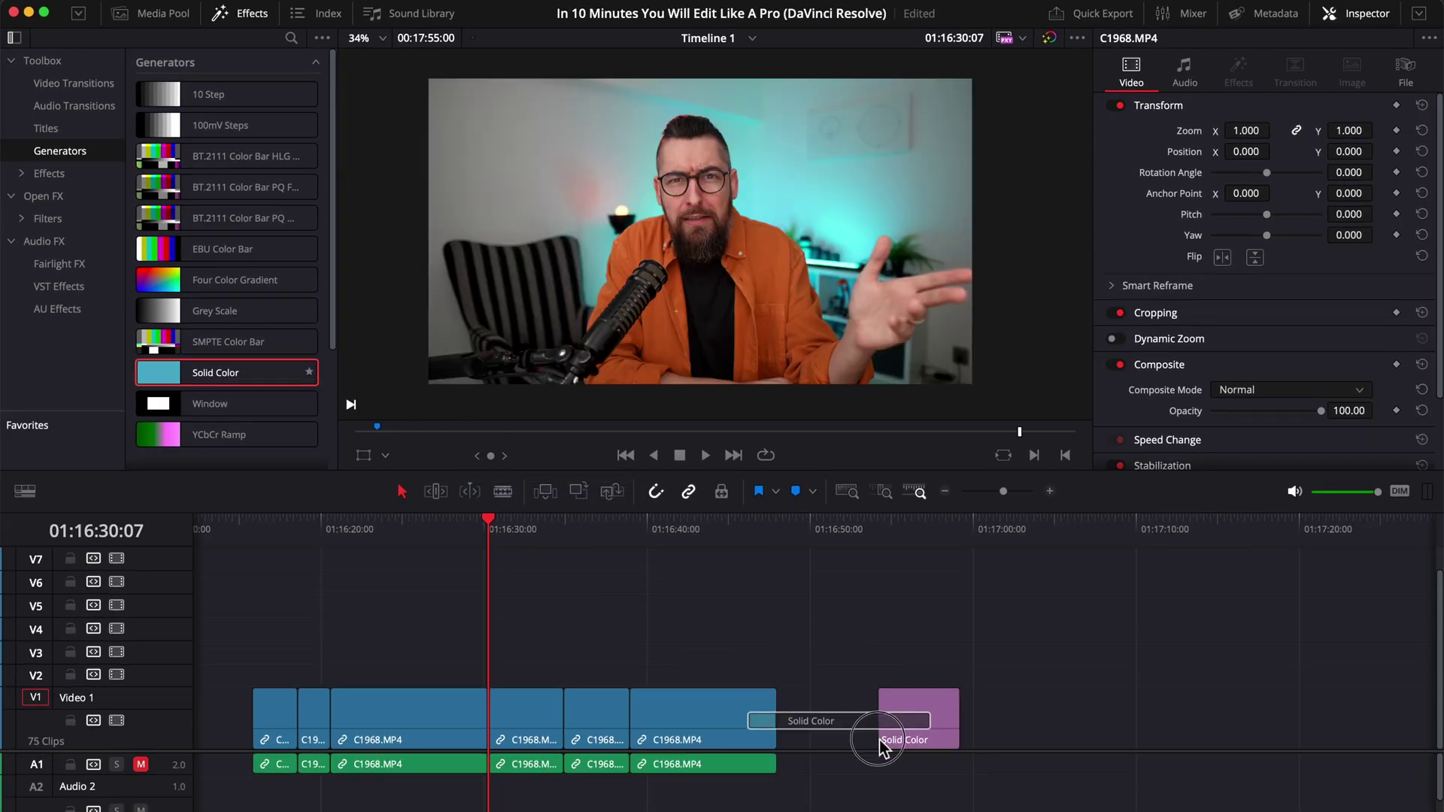
left_click(892, 536)
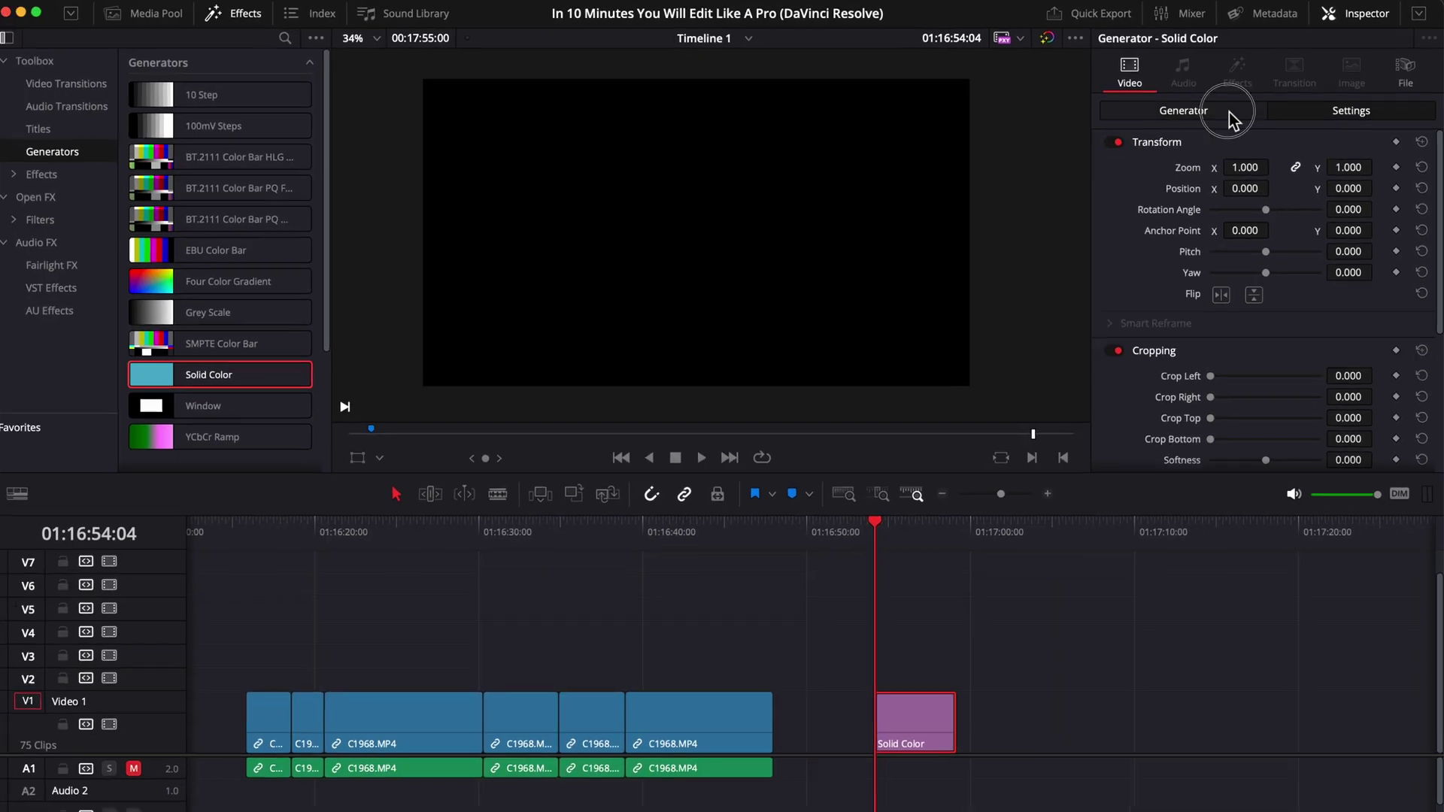
left_click(1155, 145)
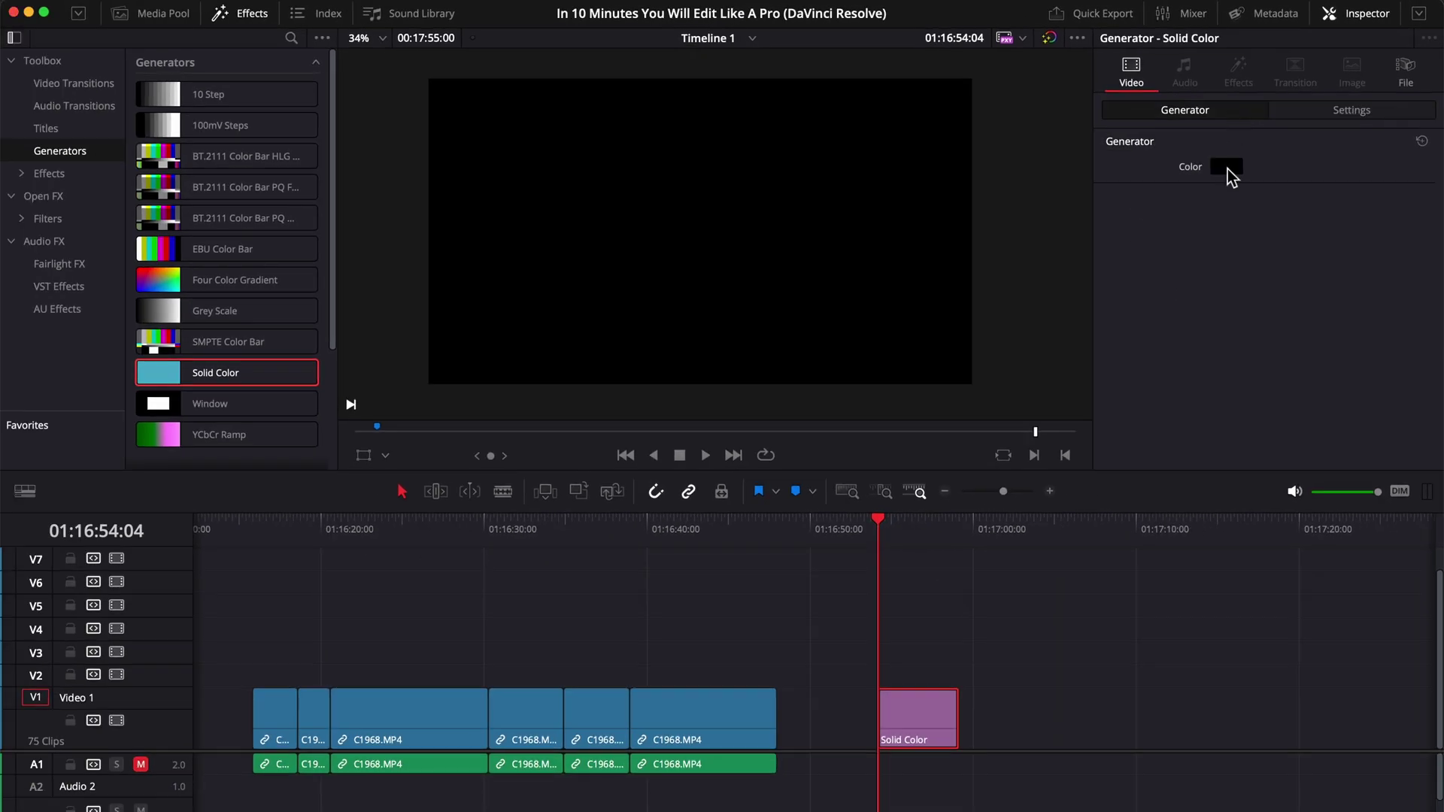
left_click(1226, 167)
left_click(1080, 645)
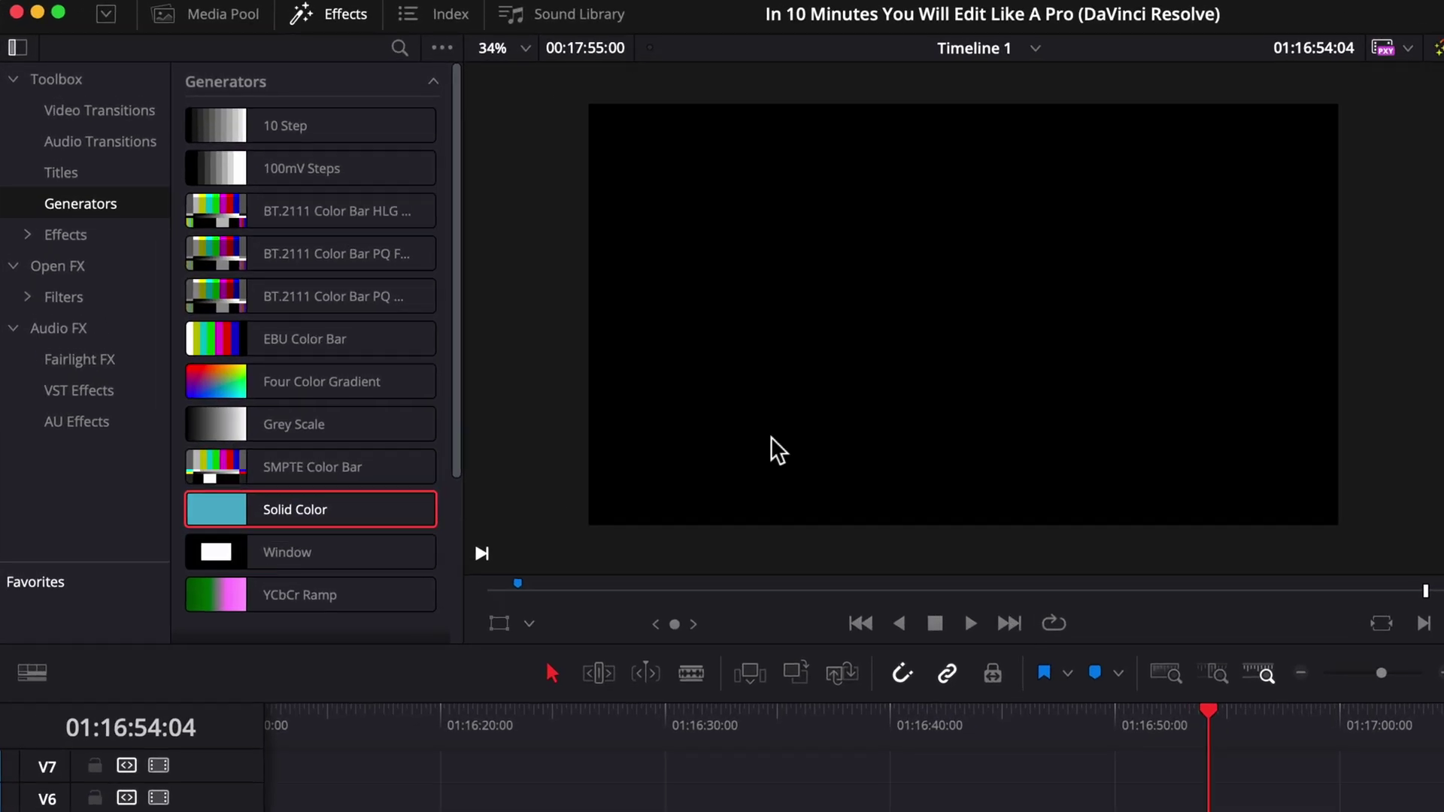
Add a Text title on V2 above the solid color reading "Nr.1 The first step".
left_click(114, 170)
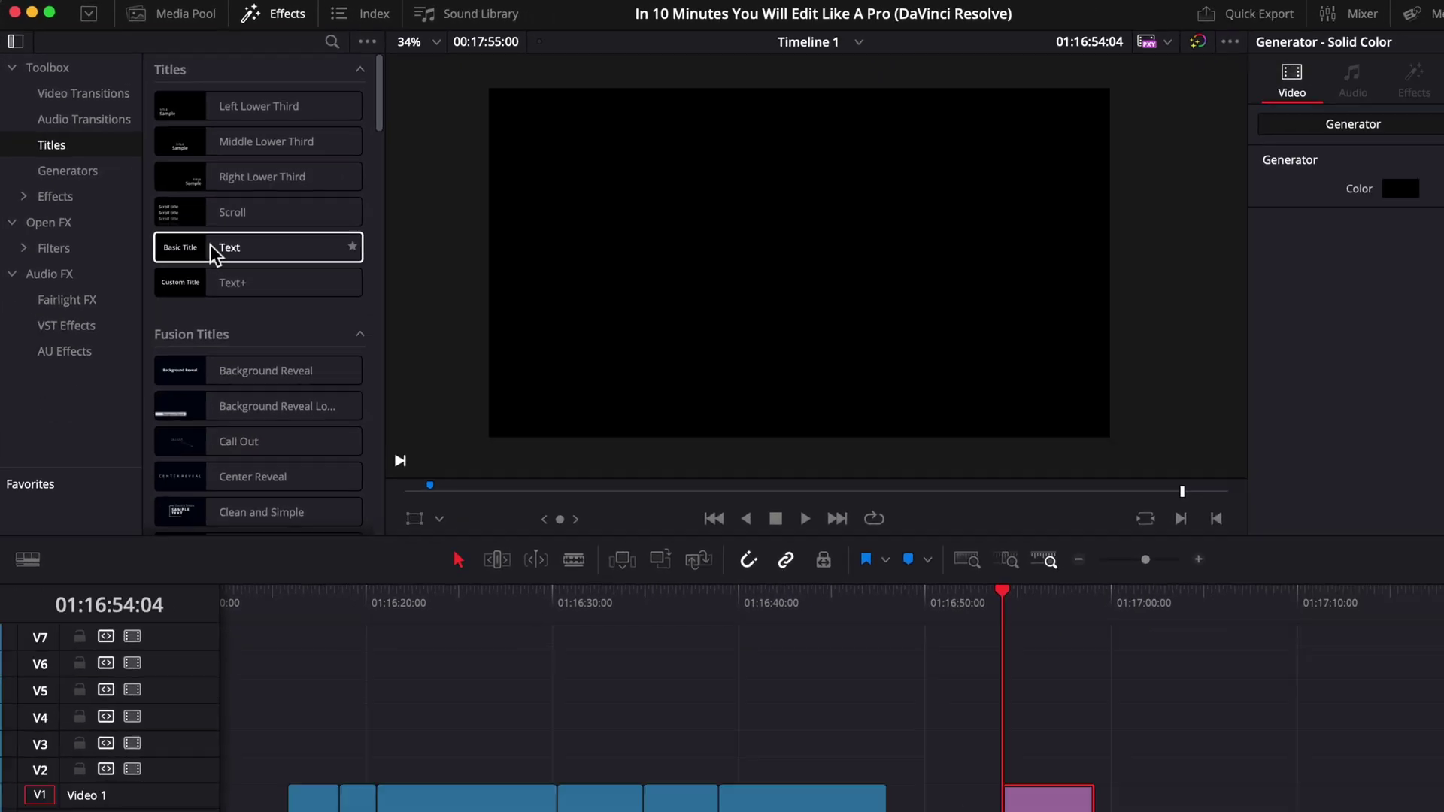
left_click_drag(260, 301, 887, 664)
left_click_drag(1181, 188, 1092, 179)
type("Nr.1 The first step")
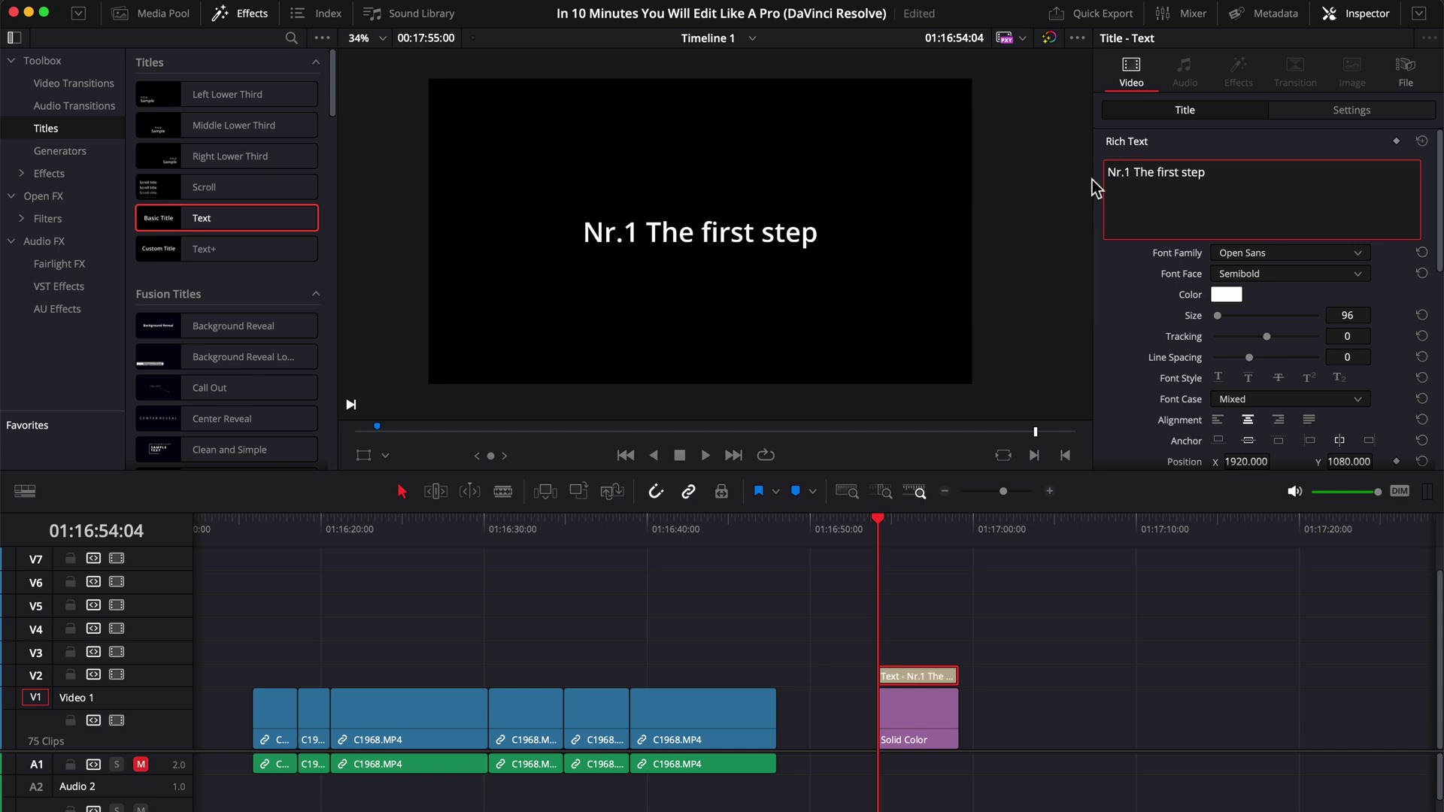
Move the first title up to Position Y 443 and change its font to Poppins Bold.
left_click(1352, 110)
left_click_drag(1349, 185, 1002, 419)
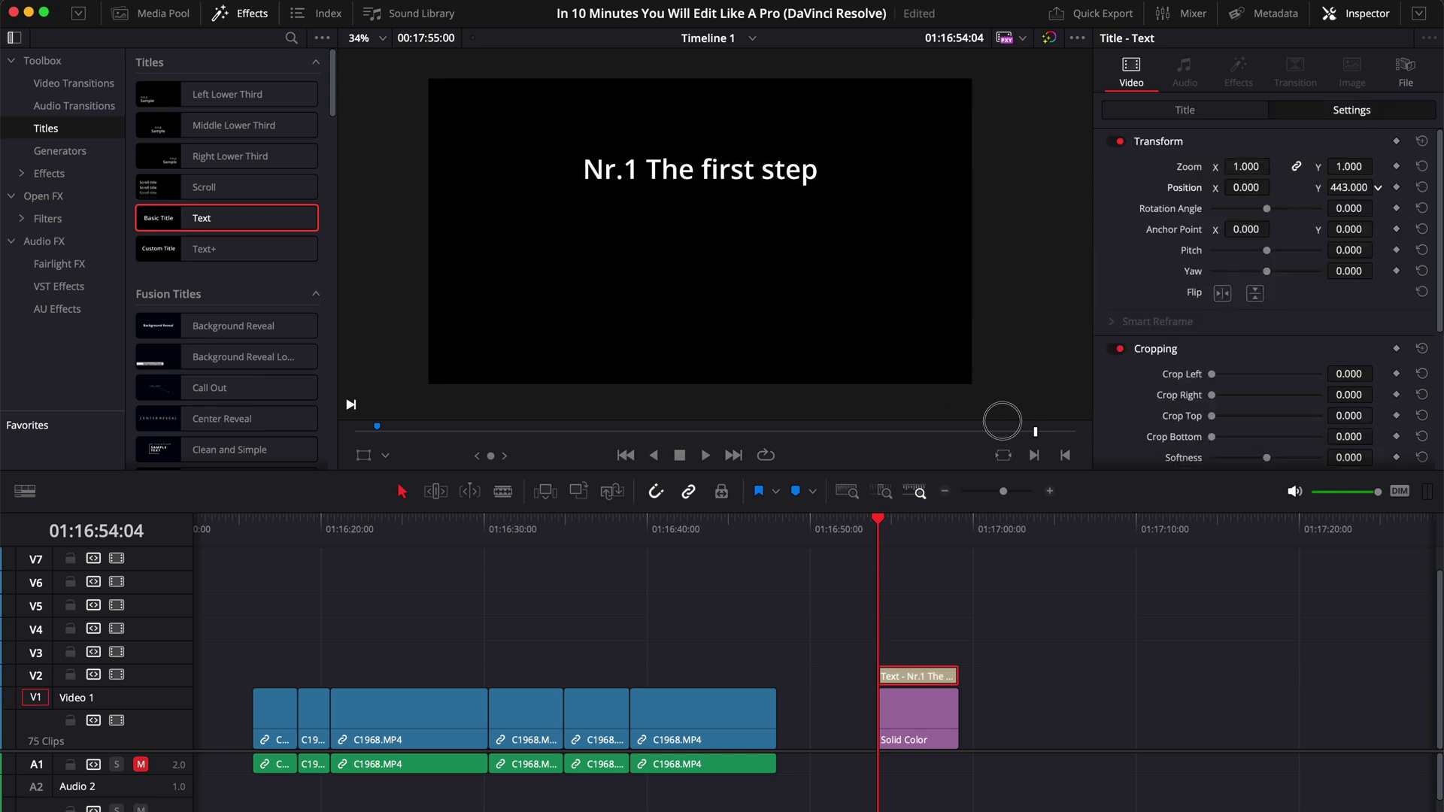
left_click(1196, 110)
left_click(1301, 253)
left_click(1249, 768)
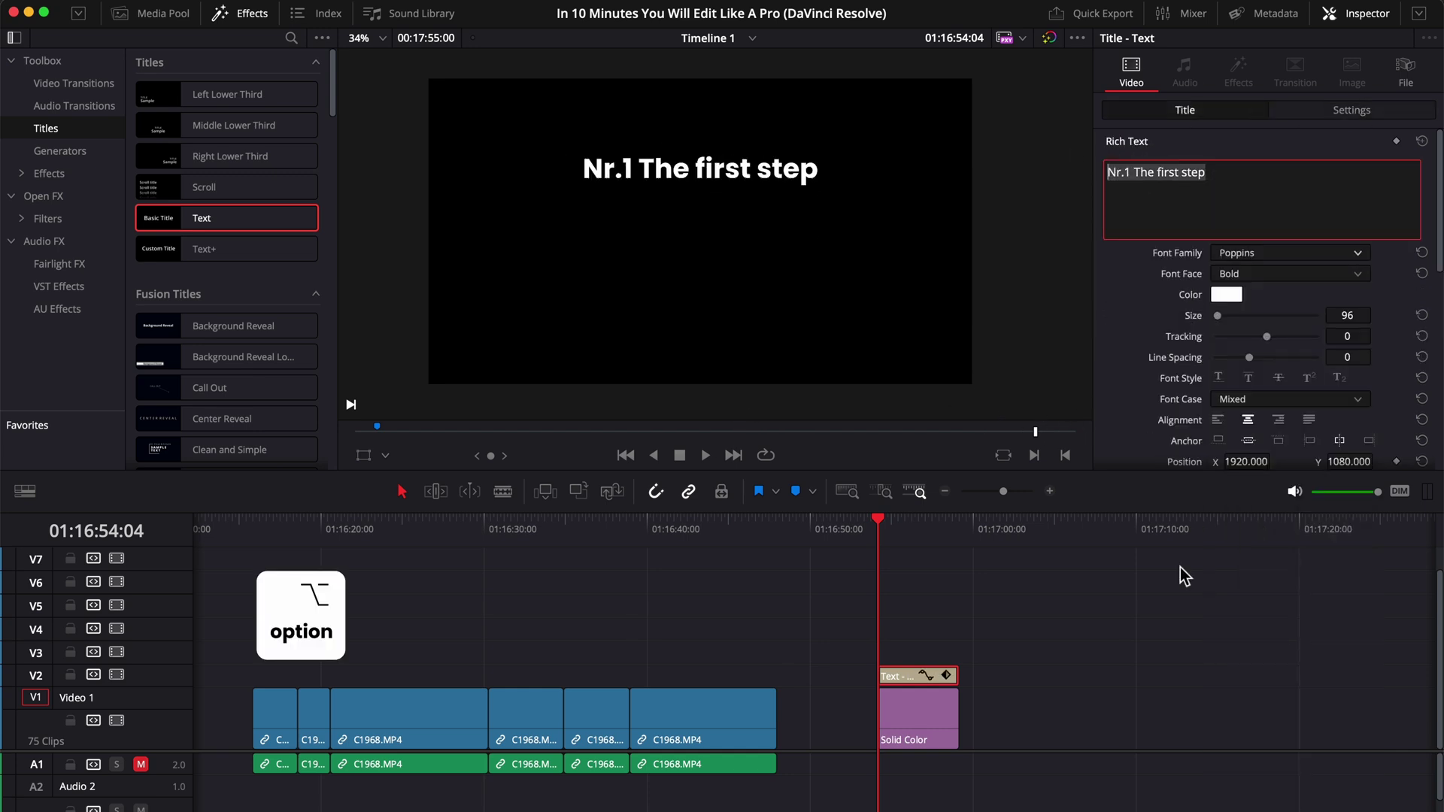
Duplicate the first title onto V3 and lower the copy beneath the first line.
left_click_drag(918, 675, 918, 653, "alt")
left_click(1351, 110)
left_click_drag(1349, 189, 1158, 199)
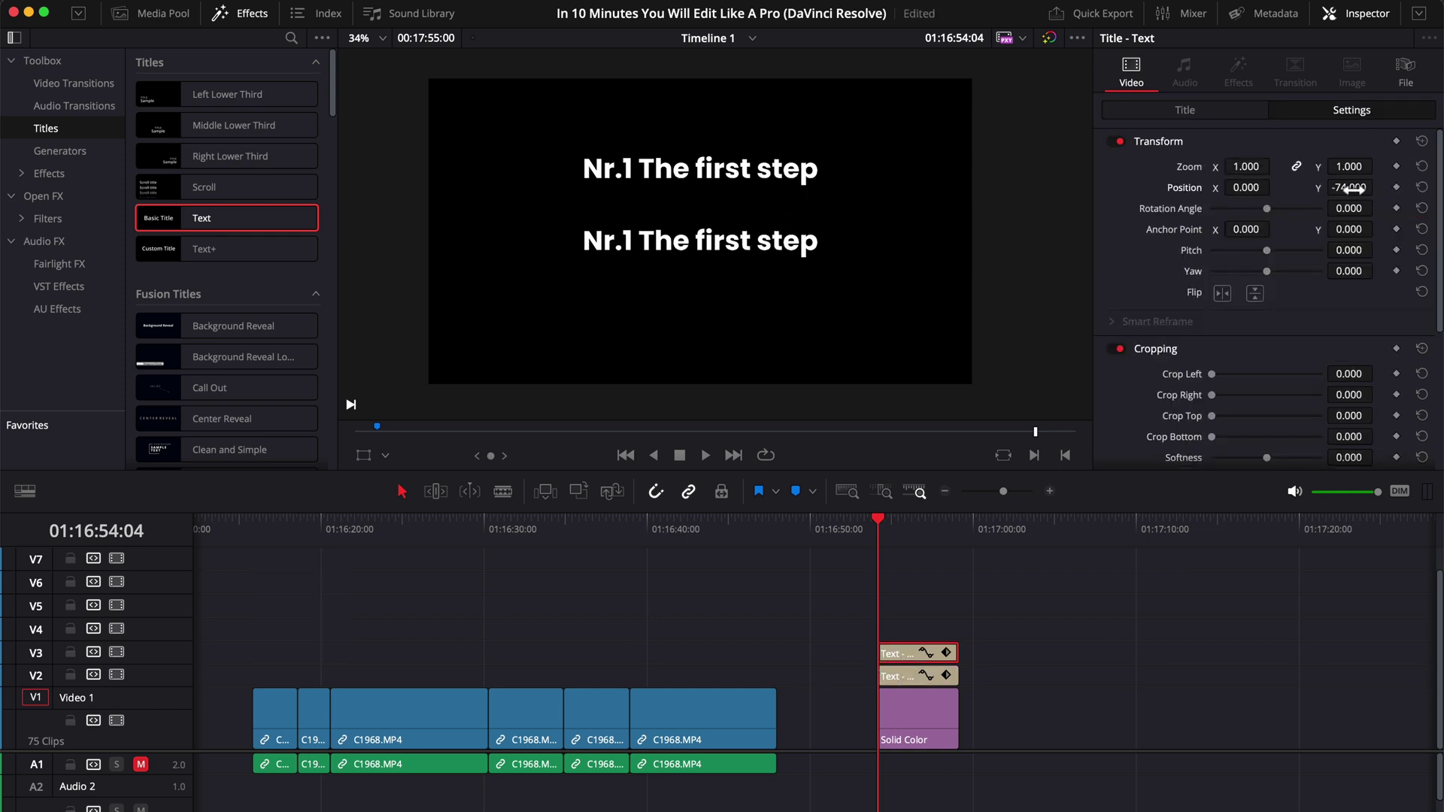
Change the V3 title's text to "Nr.2 The second step" and set its Position Y to -15.
left_click(1184, 110)
double_click(1127, 172)
type("2 The first step")
double_click(1166, 172)
type("second step")
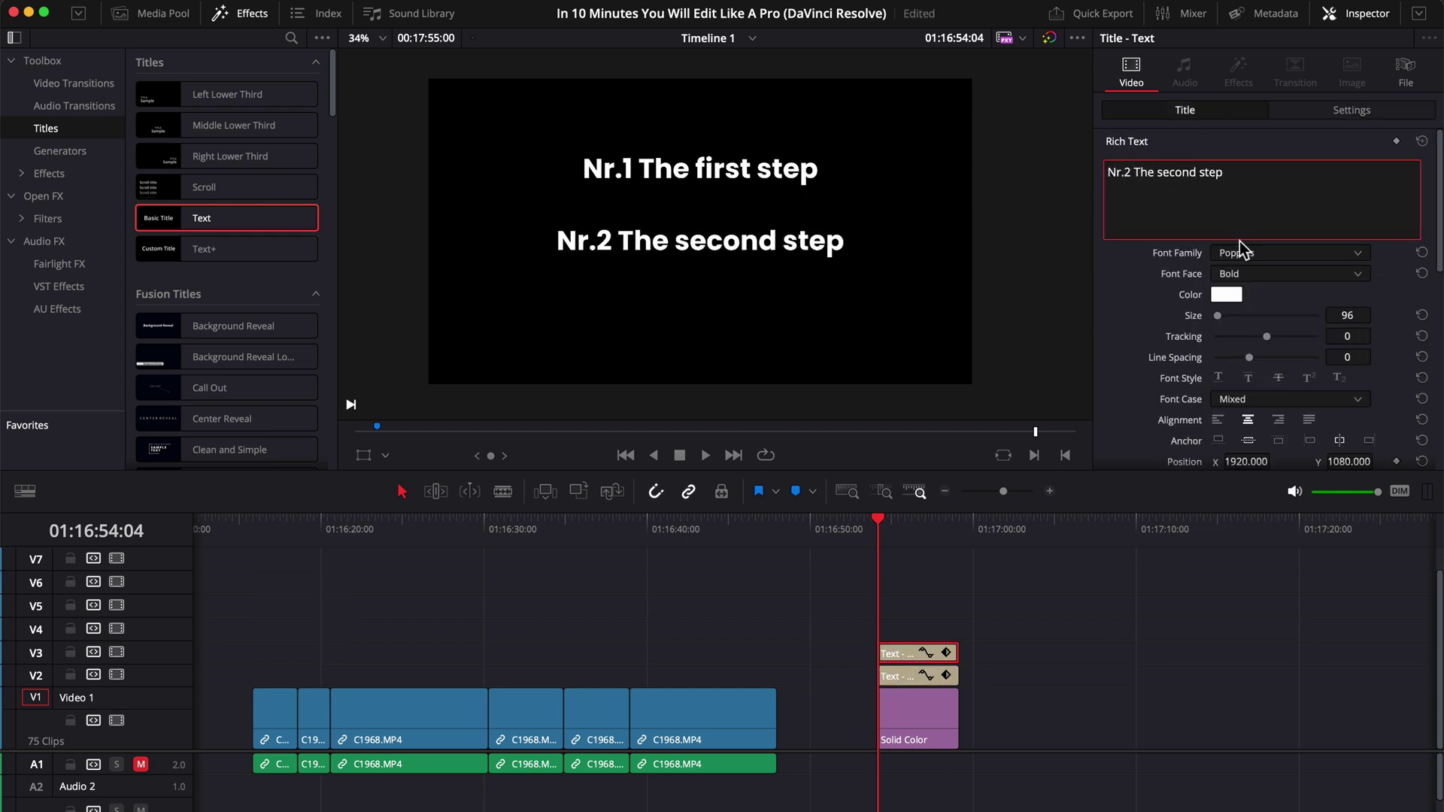
left_click(1352, 110)
Duplicate the second title onto V4 and change the copy's text to "Nr.3 The third step".
left_click_drag(898, 654, 899, 630)
left_click(1184, 110)
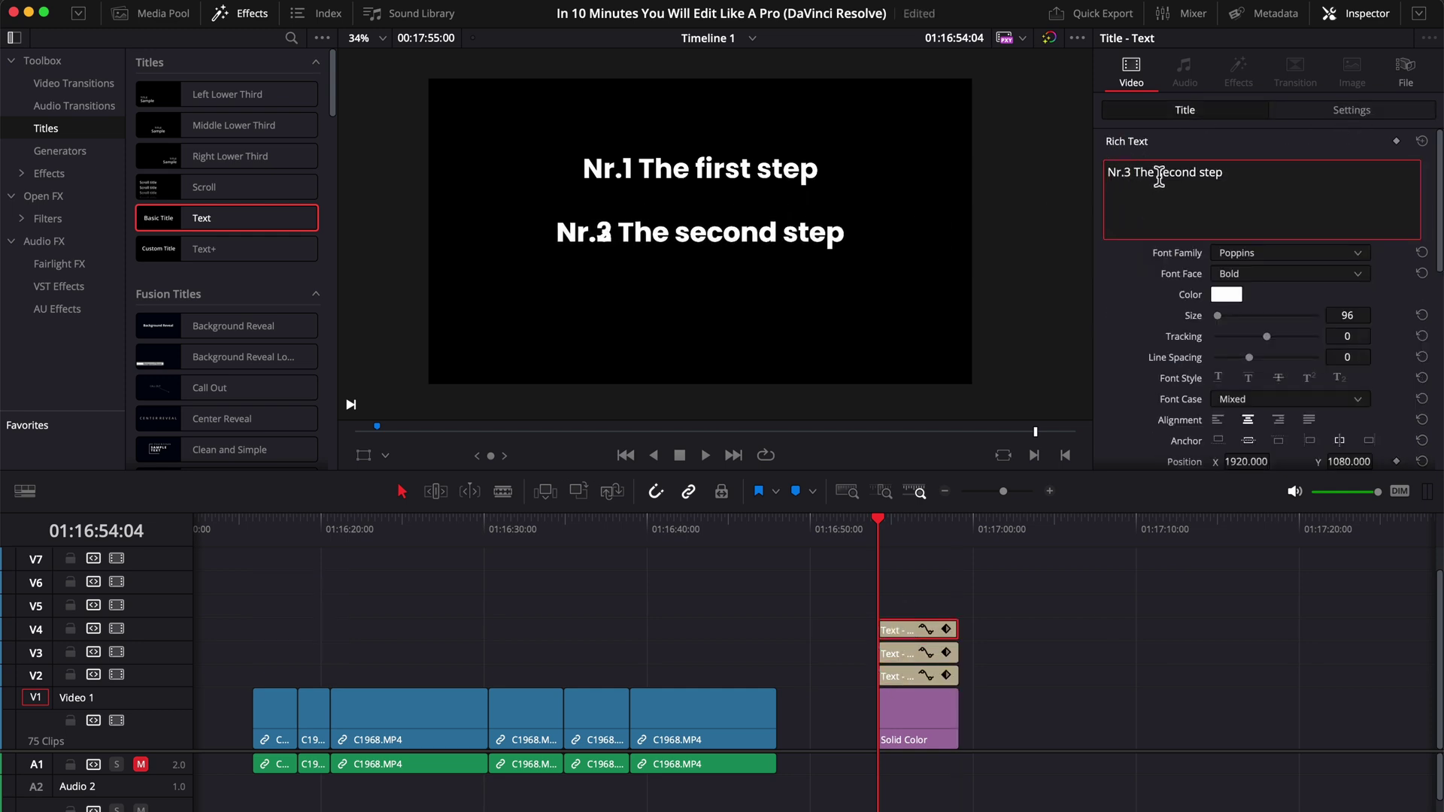
double_click(1159, 177)
type("third")
Set the third title's Position Y to -455 and spread the upper titles onto V4 and V6, leaving empty tracks between.
left_click(1351, 110)
left_click_drag(1349, 187, 1308, 187)
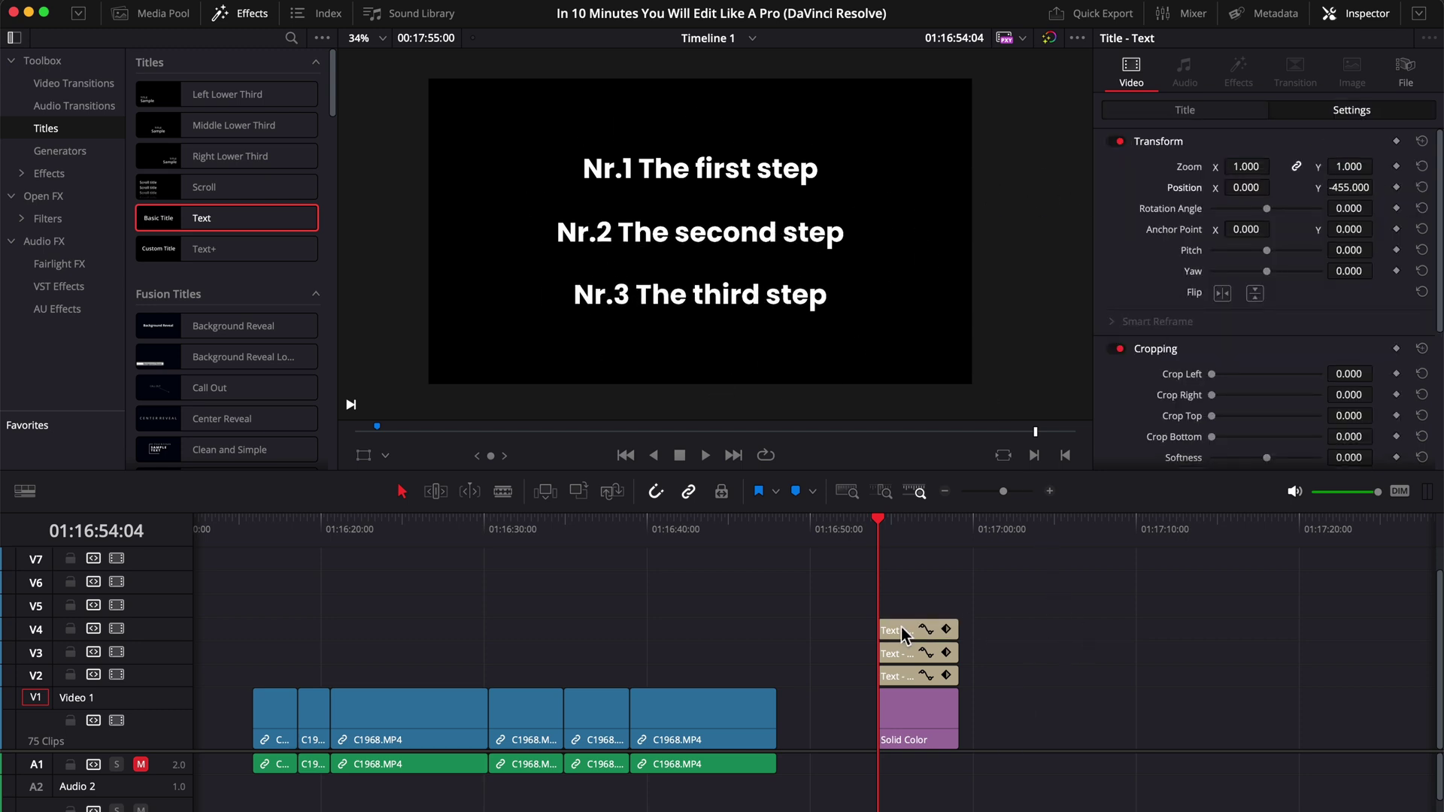
mouse_move(902, 630)
left_mouse_down()
mouse_move(904, 584)
mouse_move(910, 630)
left_mouse_up()
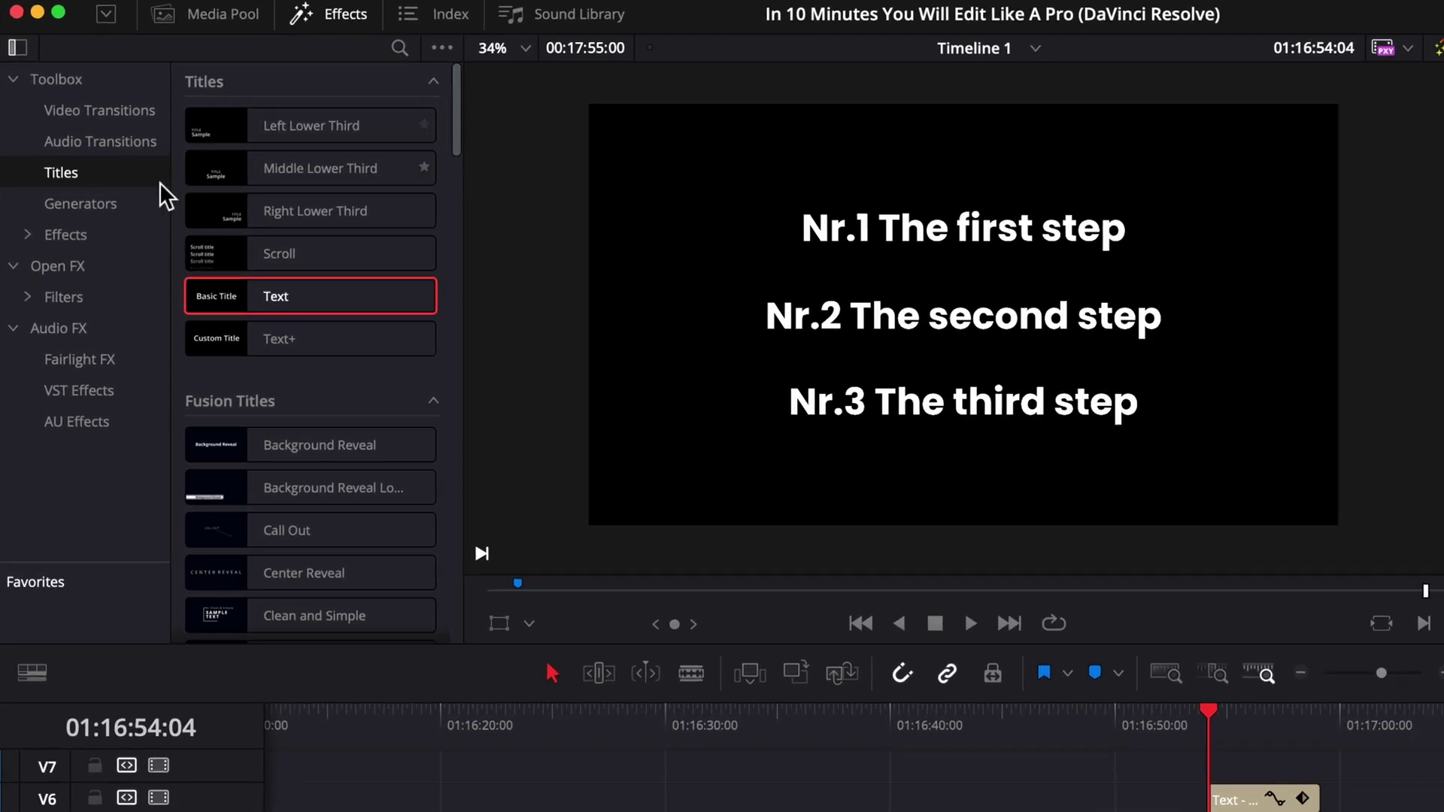
Add a Solid Color generator on V3 above the first title and change its color to blue.
left_click(142, 203)
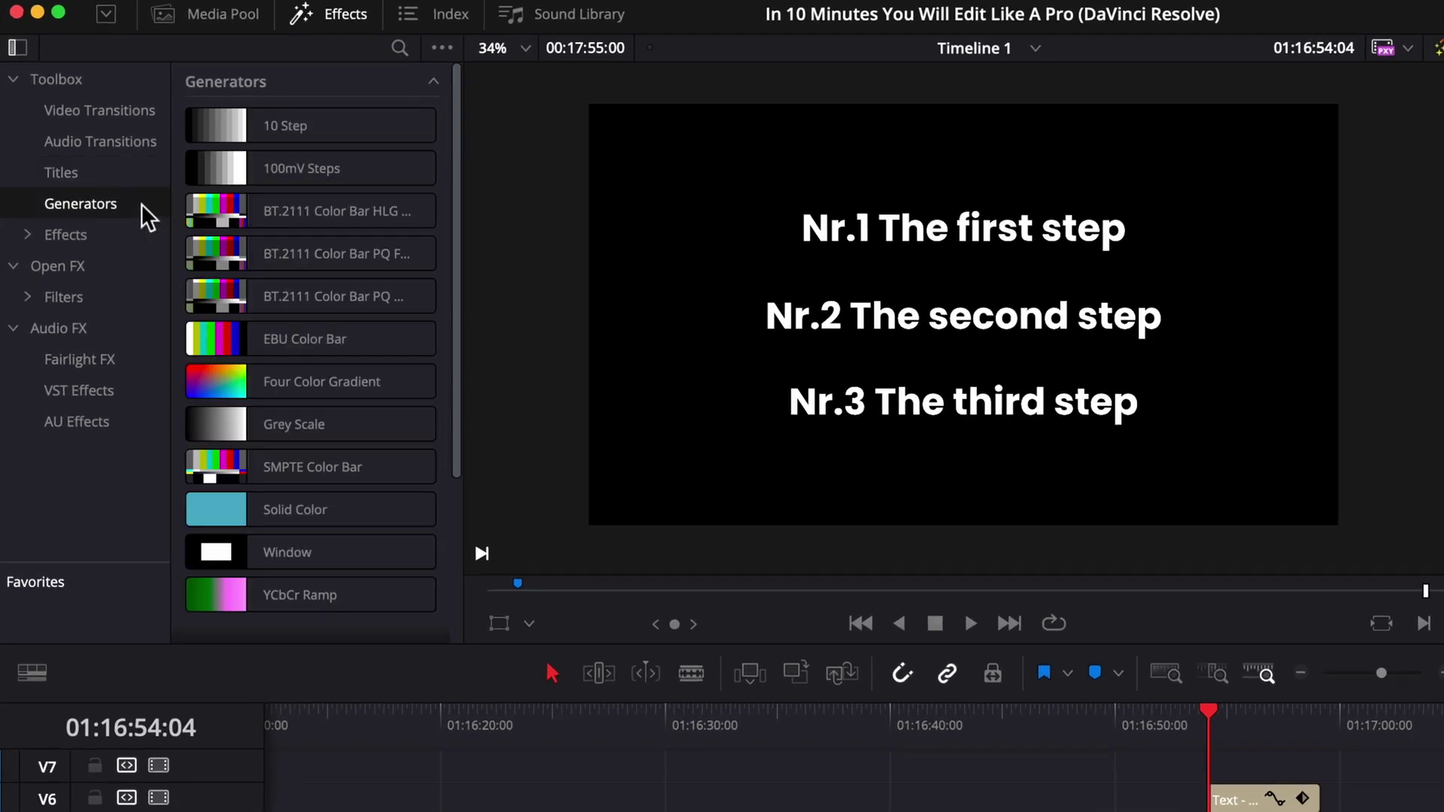
left_click_drag(279, 504, 322, 529)
left_click_drag(289, 476, 1138, 809)
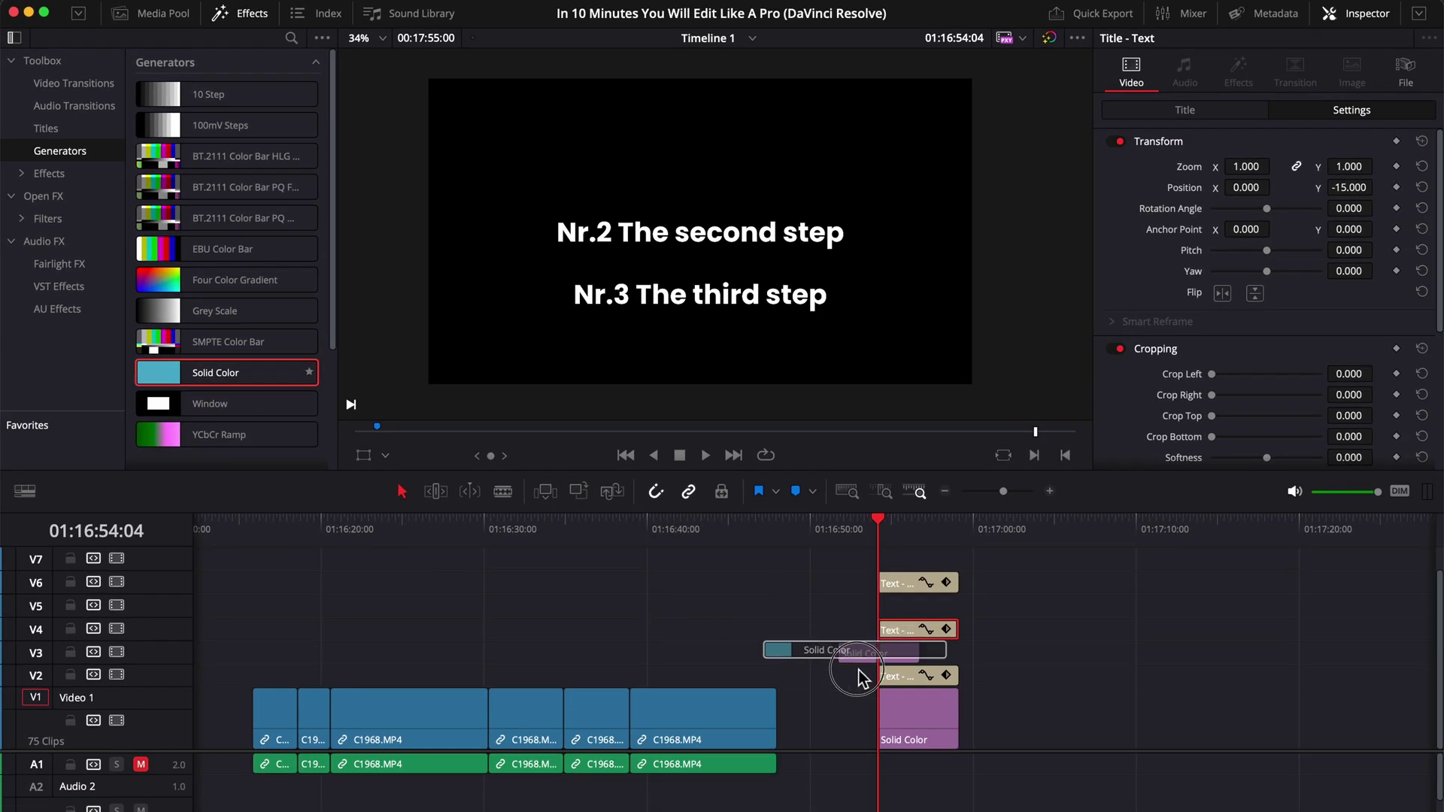
left_click(1228, 110)
left_click(1225, 170)
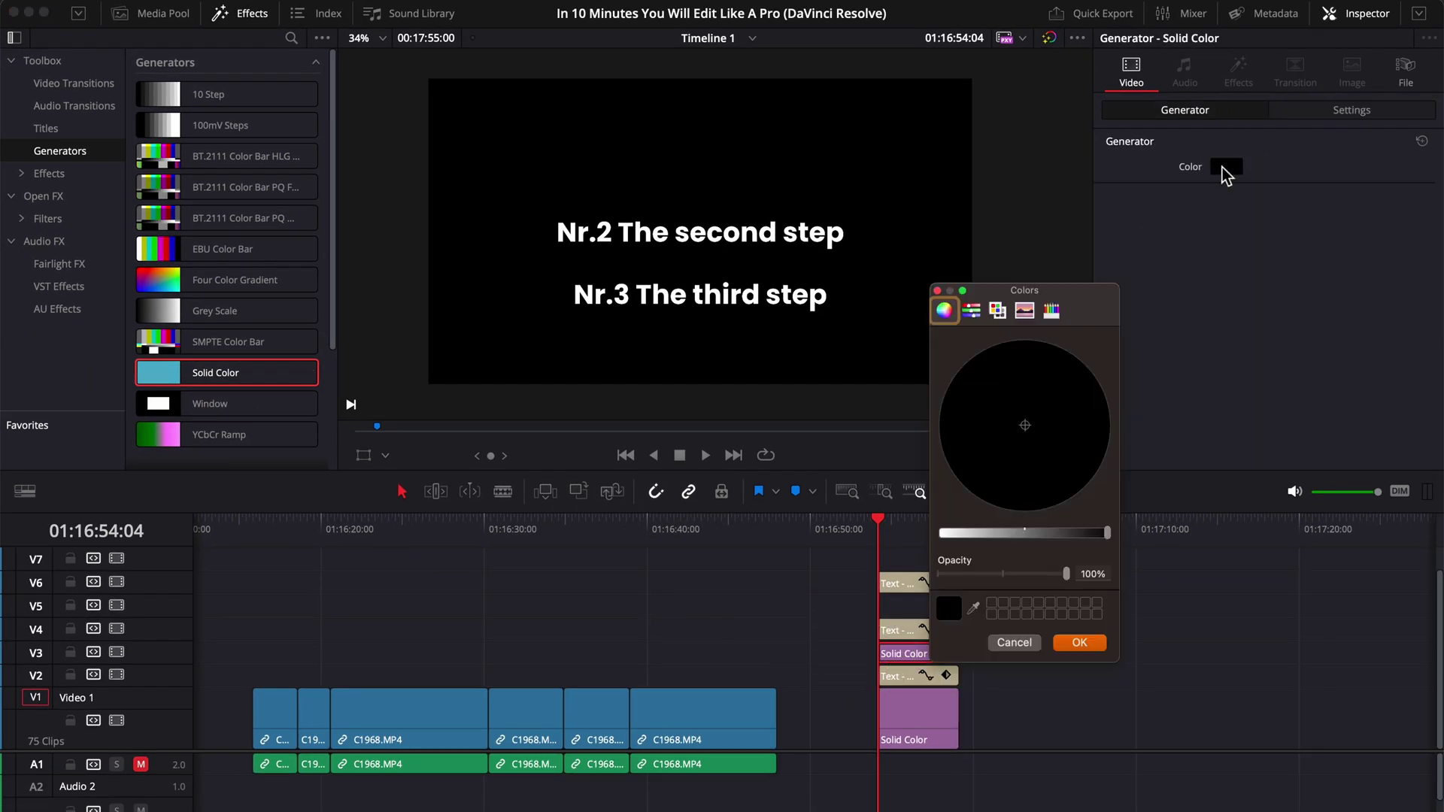
left_click(1030, 532)
left_click(987, 496)
left_click(941, 532)
left_click(1079, 643)
Crop the blue solid to a bar over the first line: Left 797, Right 792, Top 511, Bottom 1384.
left_click(1331, 110)
scroll(1311, 234, "down", 3)
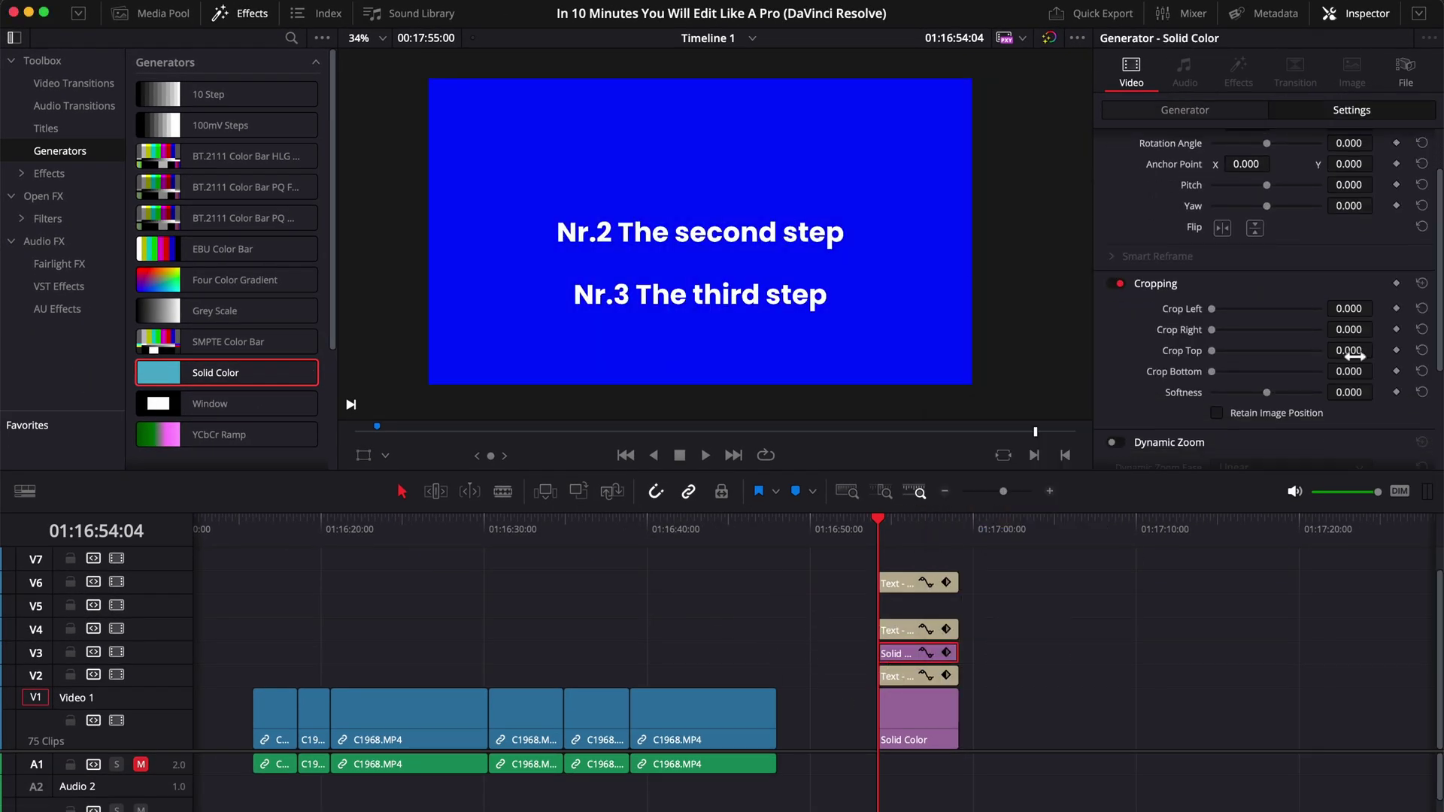
left_click_drag(1352, 350, 1308, 371)
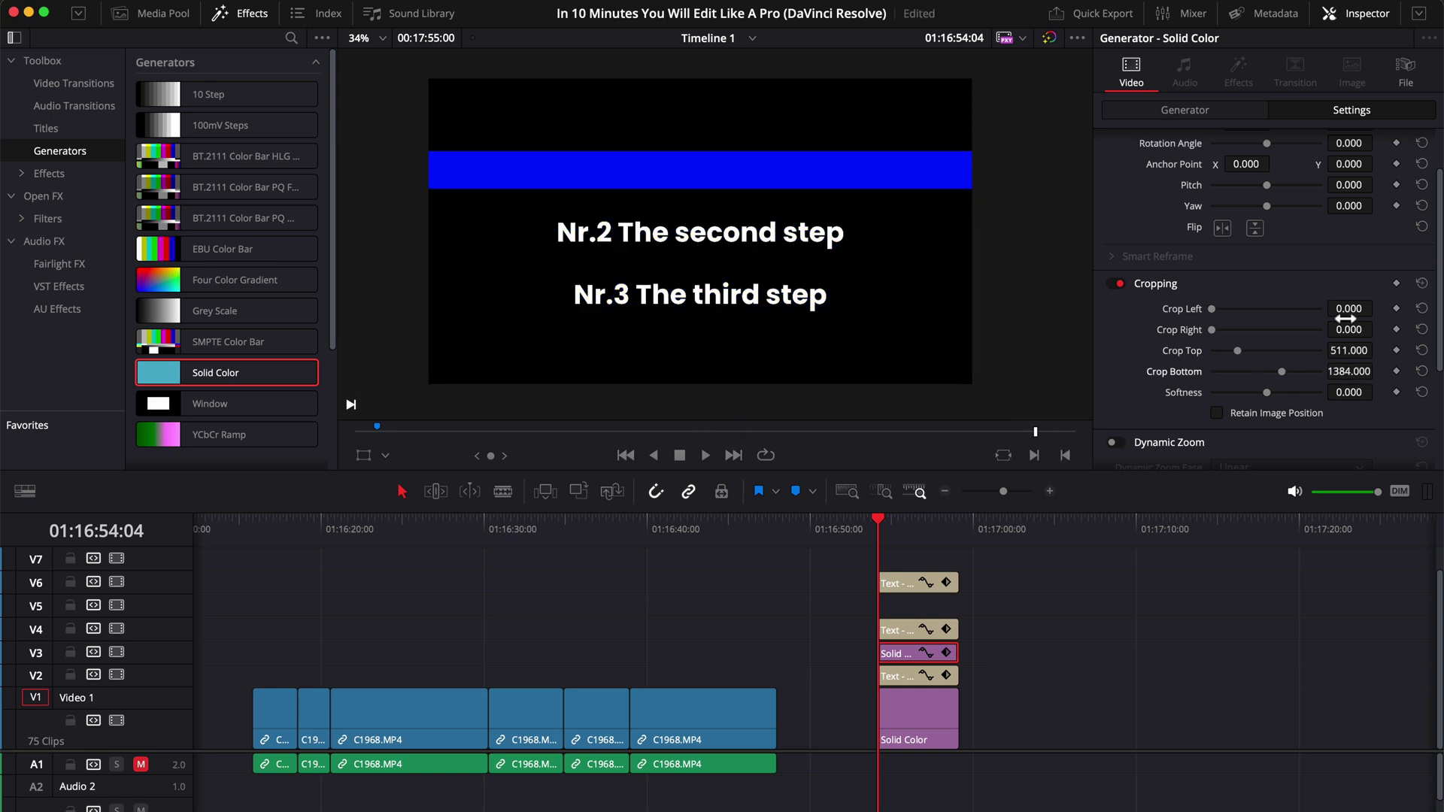
mouse_move(1347, 308)
left_mouse_down()
mouse_move(1378, 308)
mouse_move(1363, 330)
left_mouse_up()
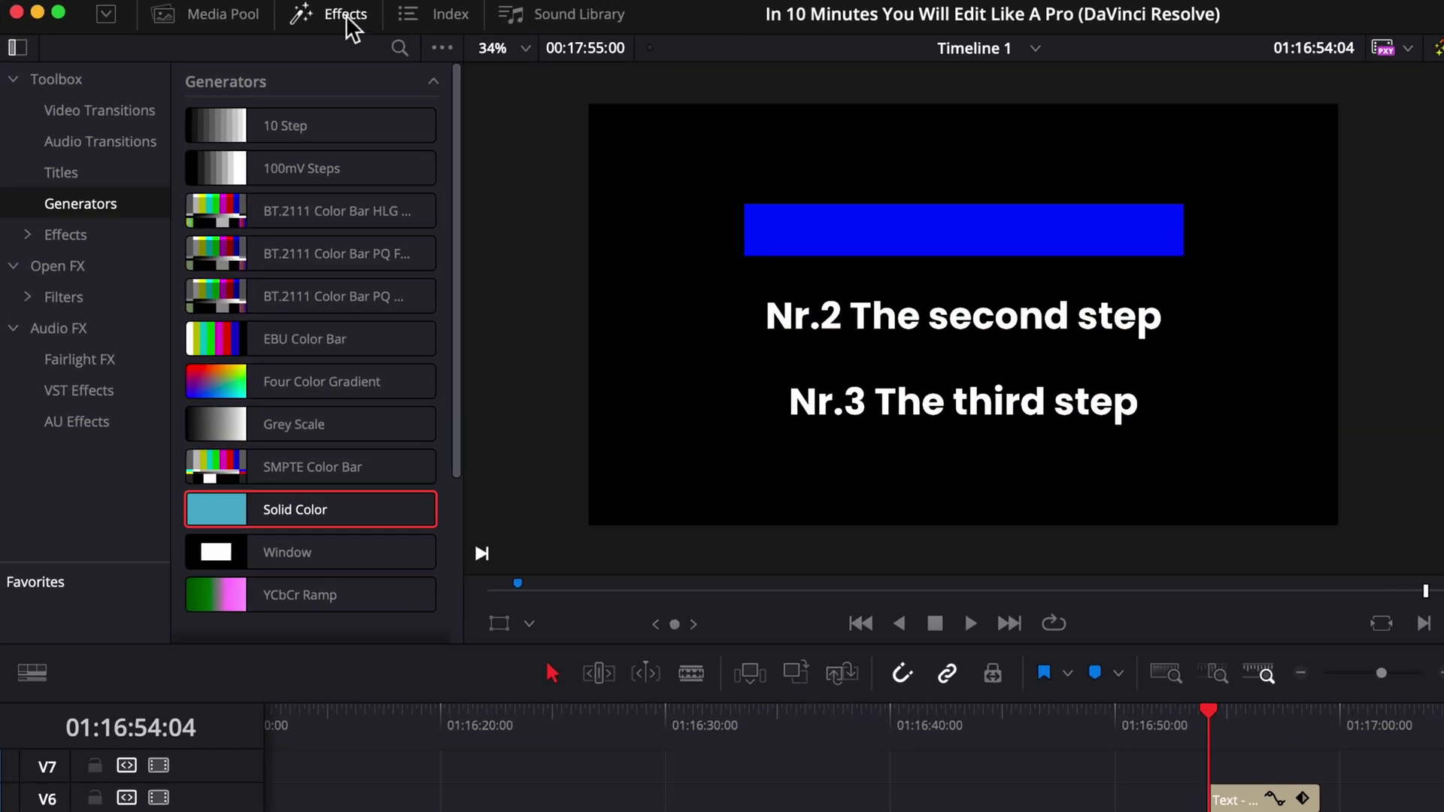
Add an Edge Wipe transition with Angle -90 to the end of the blue bar on V3.
left_click(81, 88)
left_click_drag(461, 149, 474, 306)
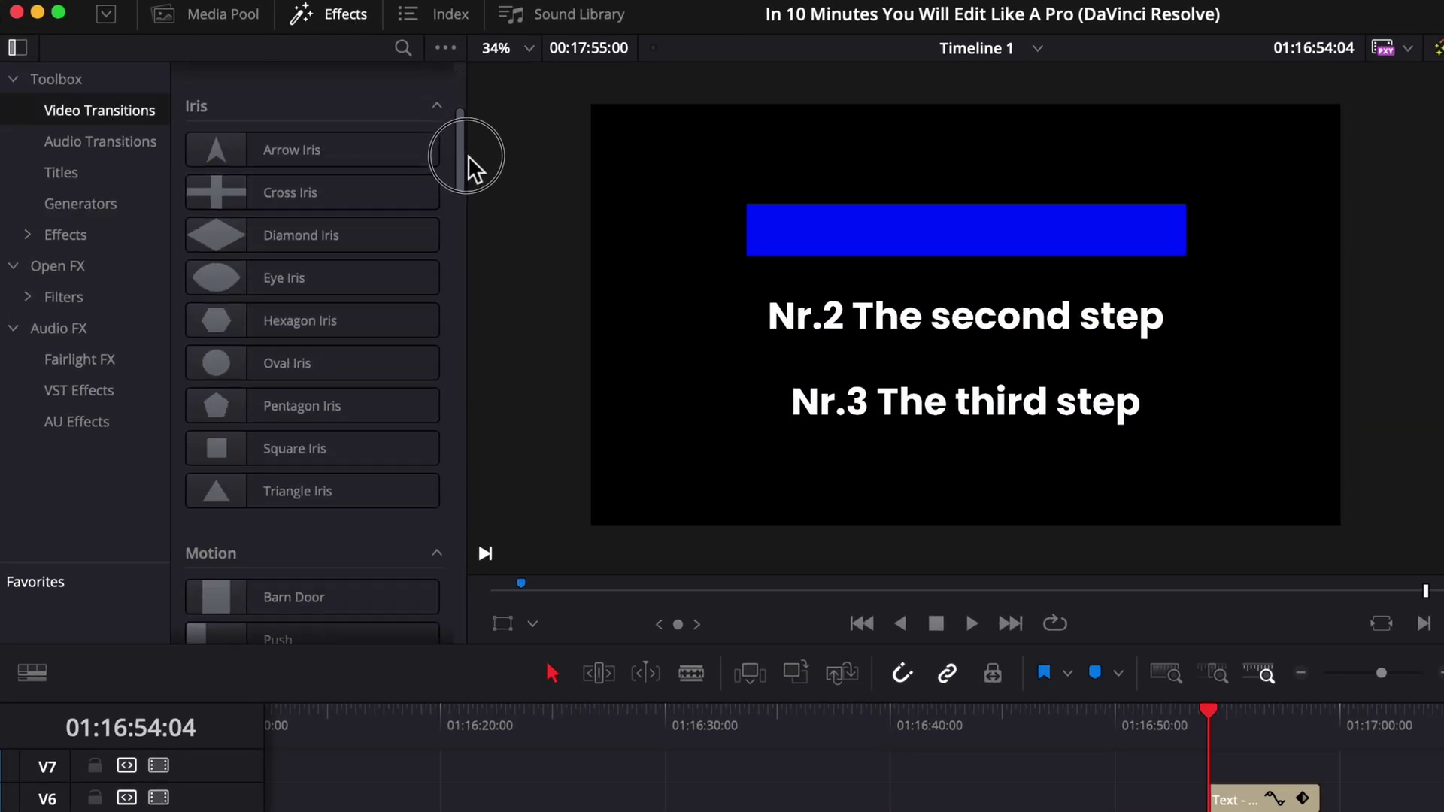
left_click_drag(285, 223, 654, 692)
scroll(1083, 695, "up", 5)
scroll(1143, 700, "right", 3)
left_click_drag(590, 645, 565, 646)
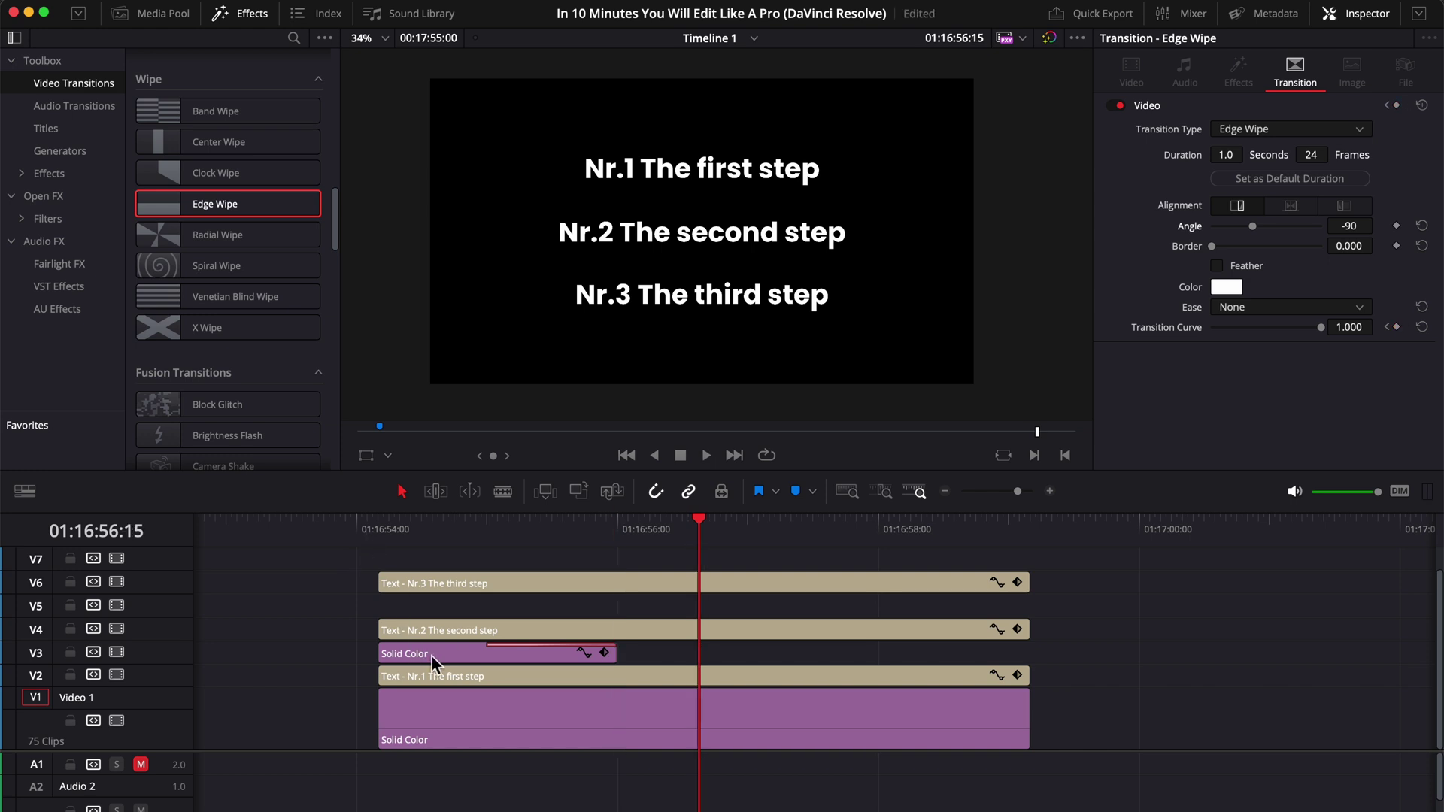
Duplicate the blue bar onto V5, extend its end past the first bar, and set its Position Y to -456.
left_click_drag(432, 657, 436, 611)
left_click_drag(617, 607, 834, 633)
left_click_drag(1349, 187, 980, 229)
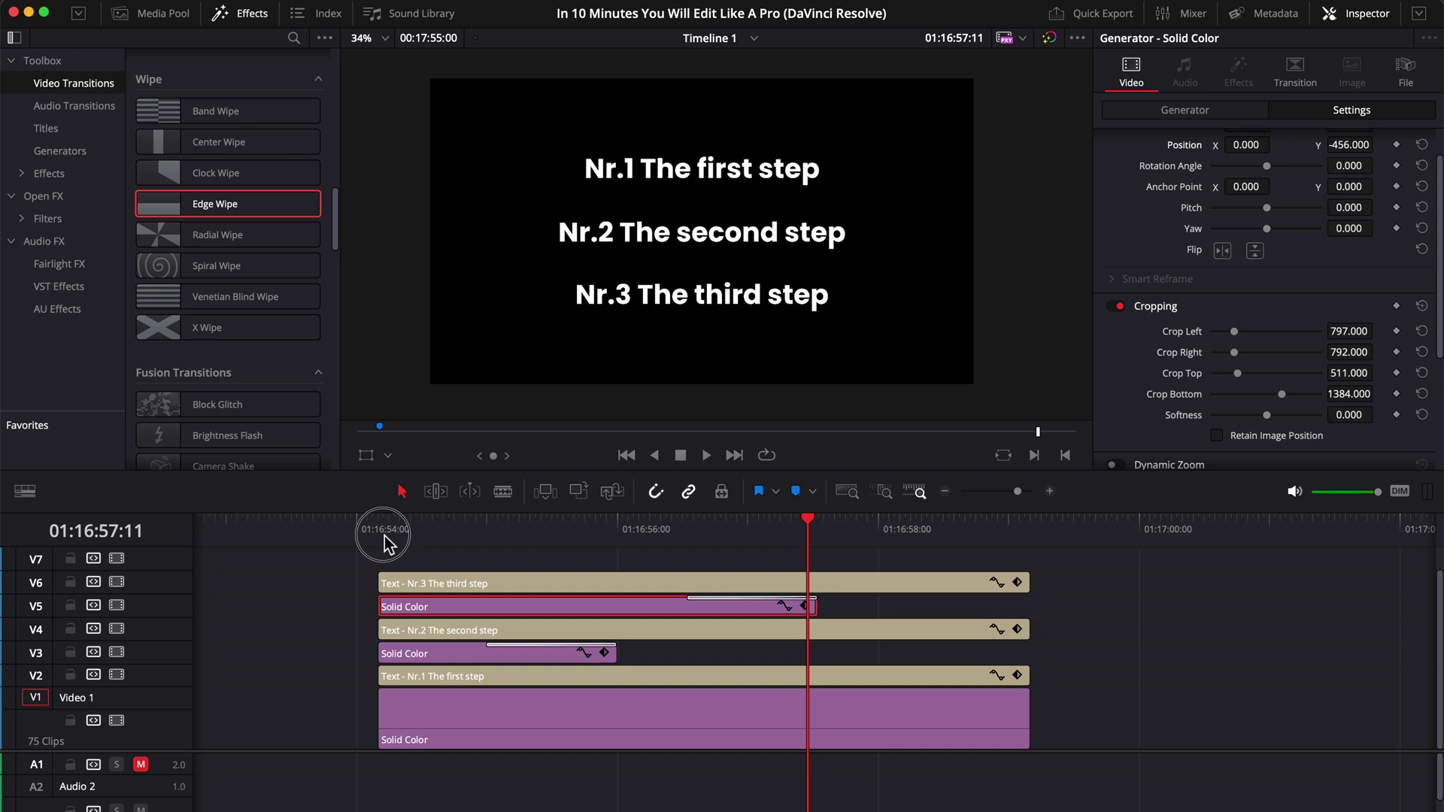
Play the list from its start to check how the first two bars reveal their lines.
left_click(383, 542)
key("space")
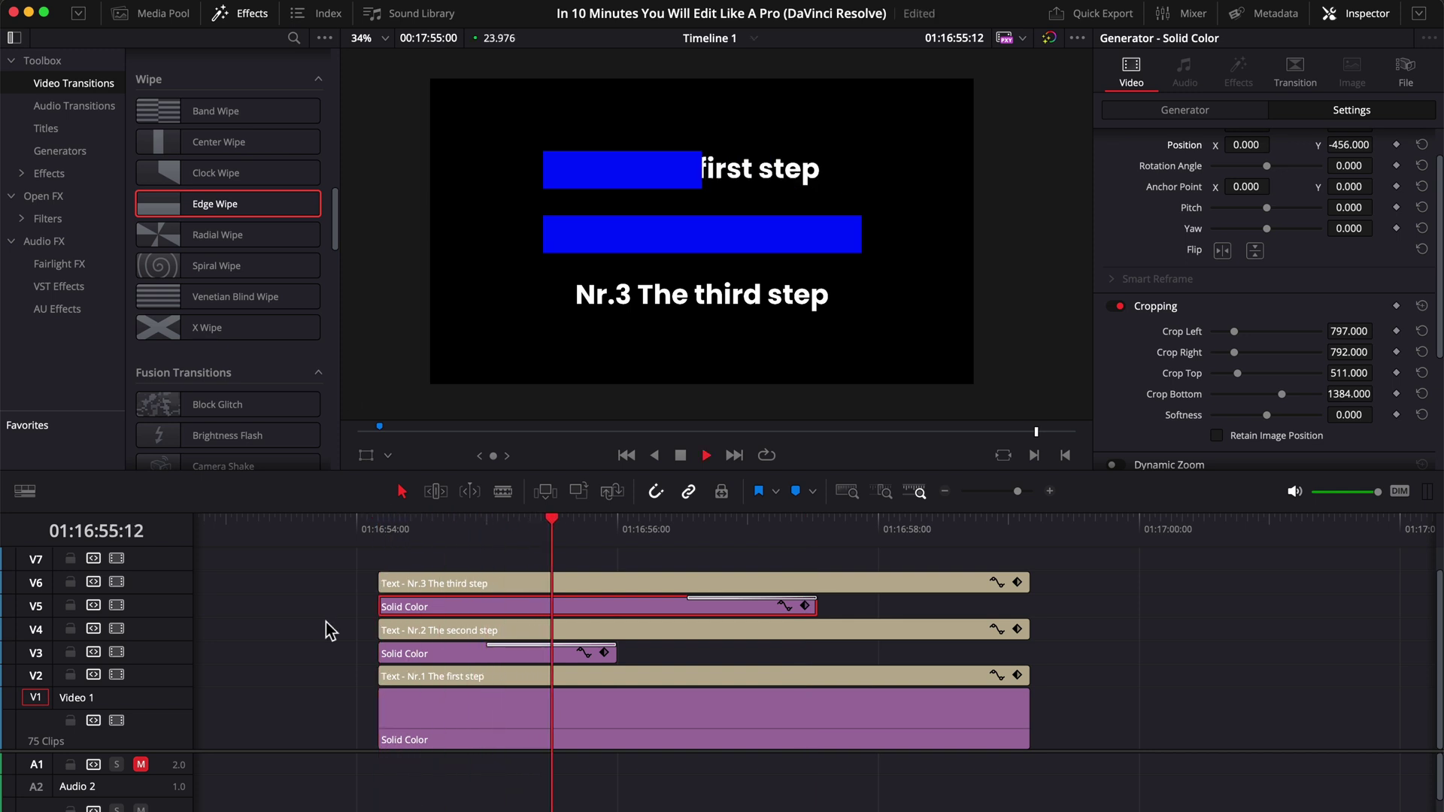
key("space")
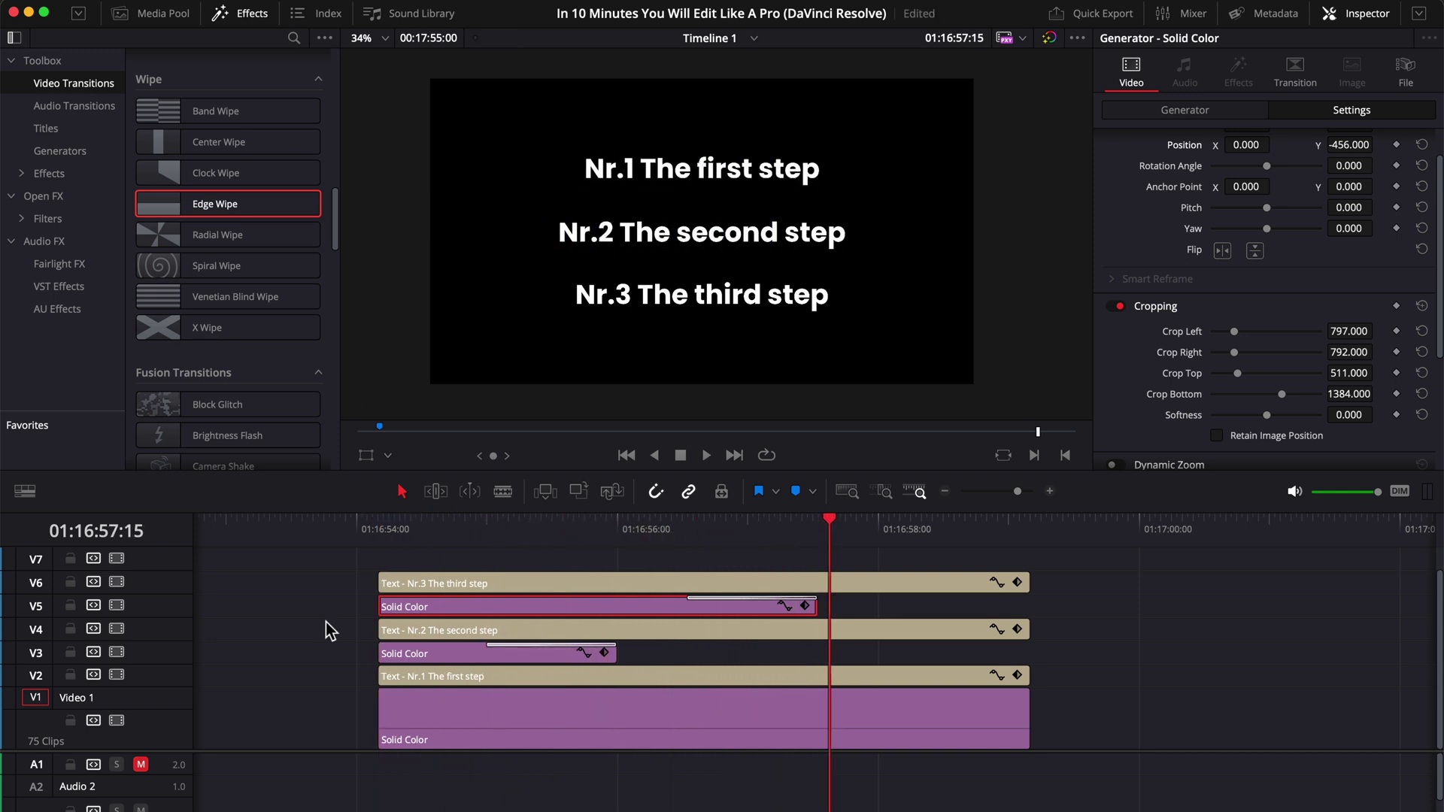
Duplicate the bar onto V7, stretch its start back to the list's beginning, and set its Position Y to -886.
left_click_drag(516, 607, 816, 584)
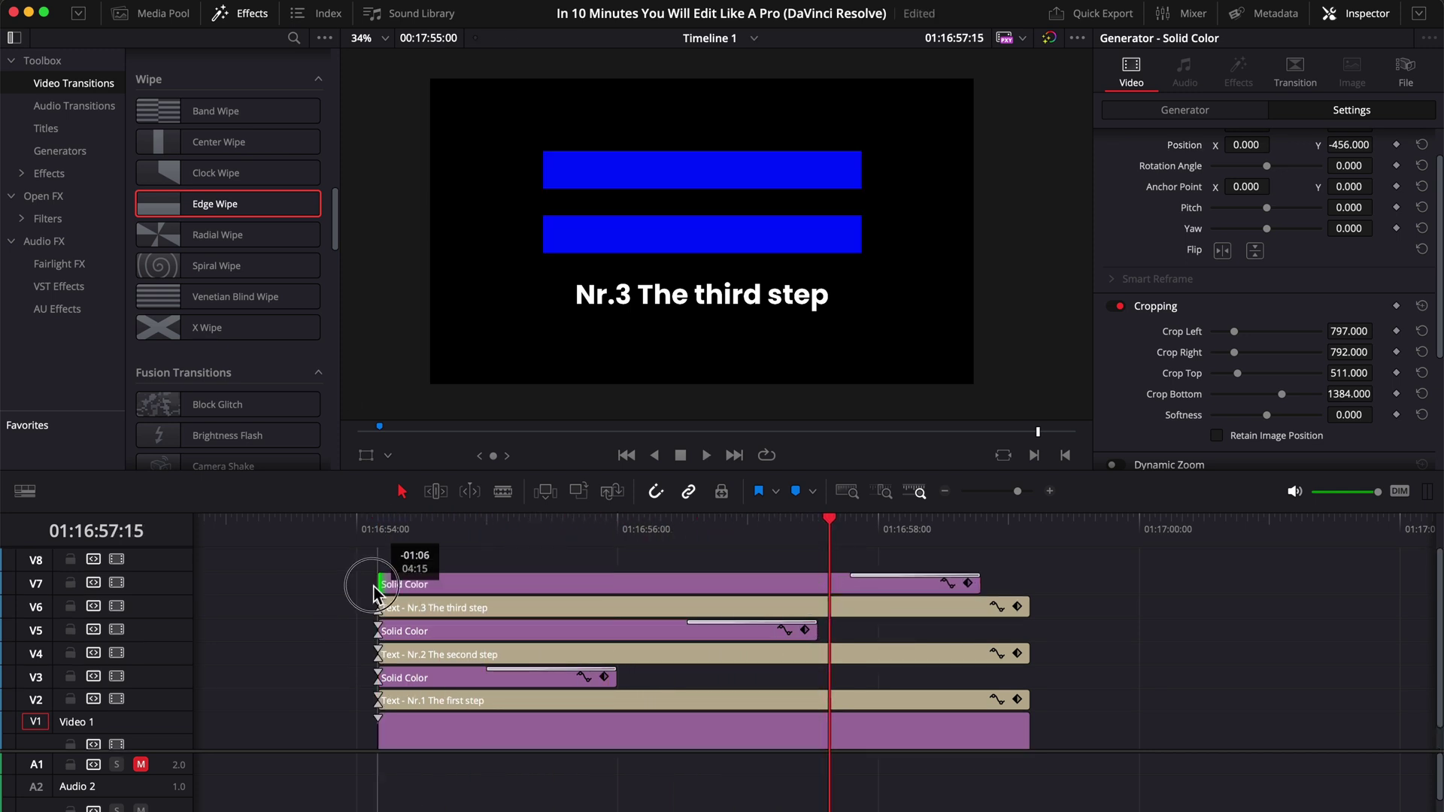
left_click_drag(373, 587, 374, 587)
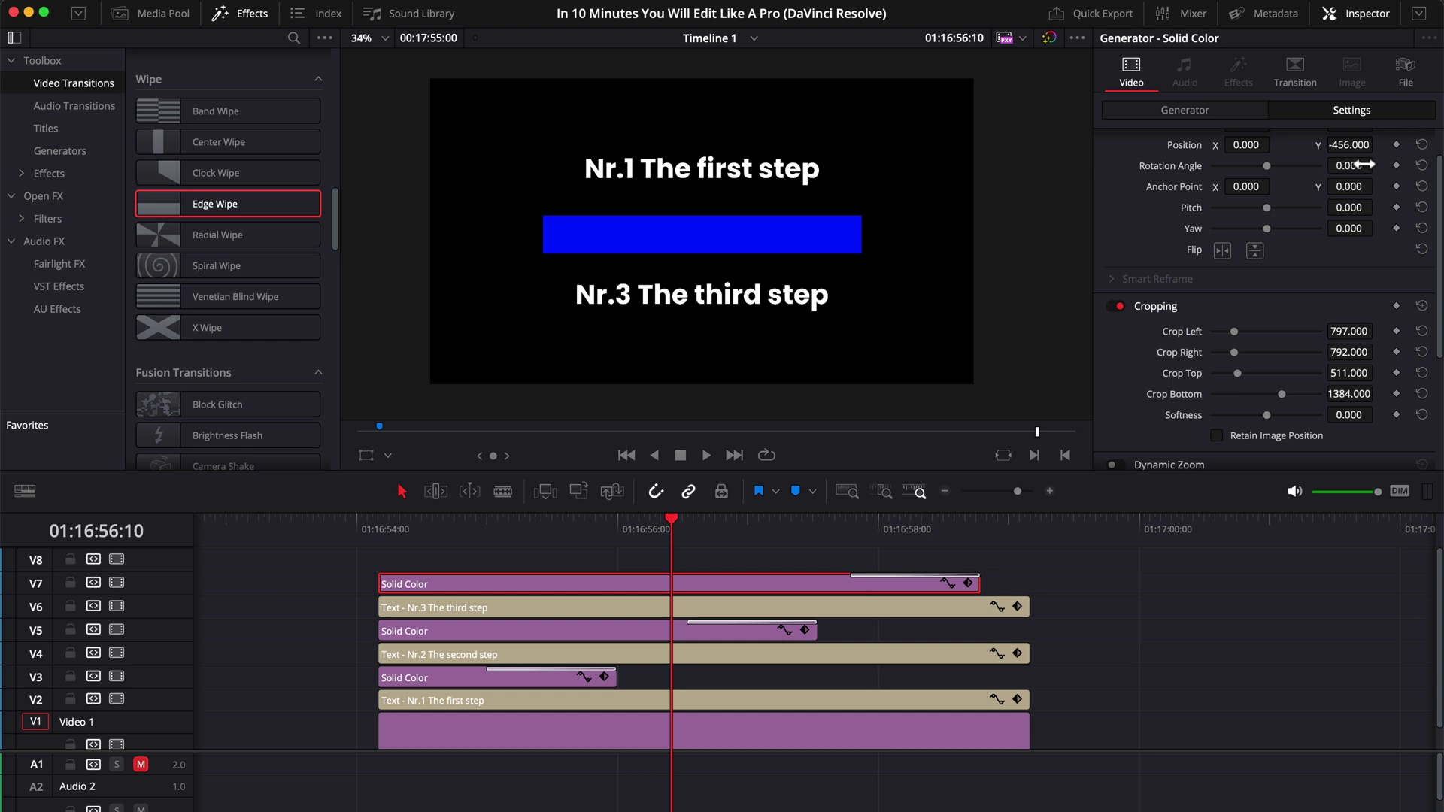
scroll(1365, 165, "up", 2)
left_click_drag(1354, 187, 996, 181)
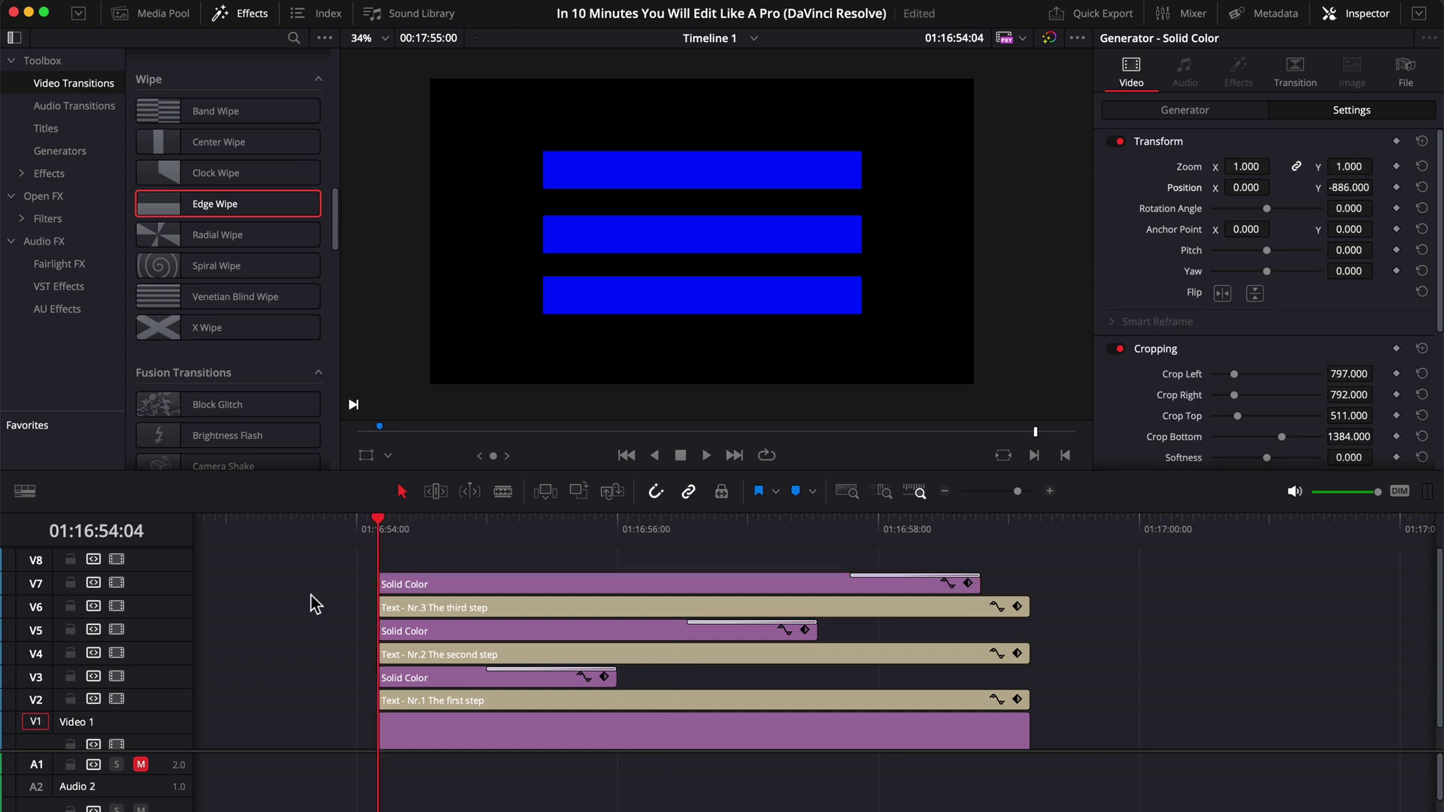
key("space")
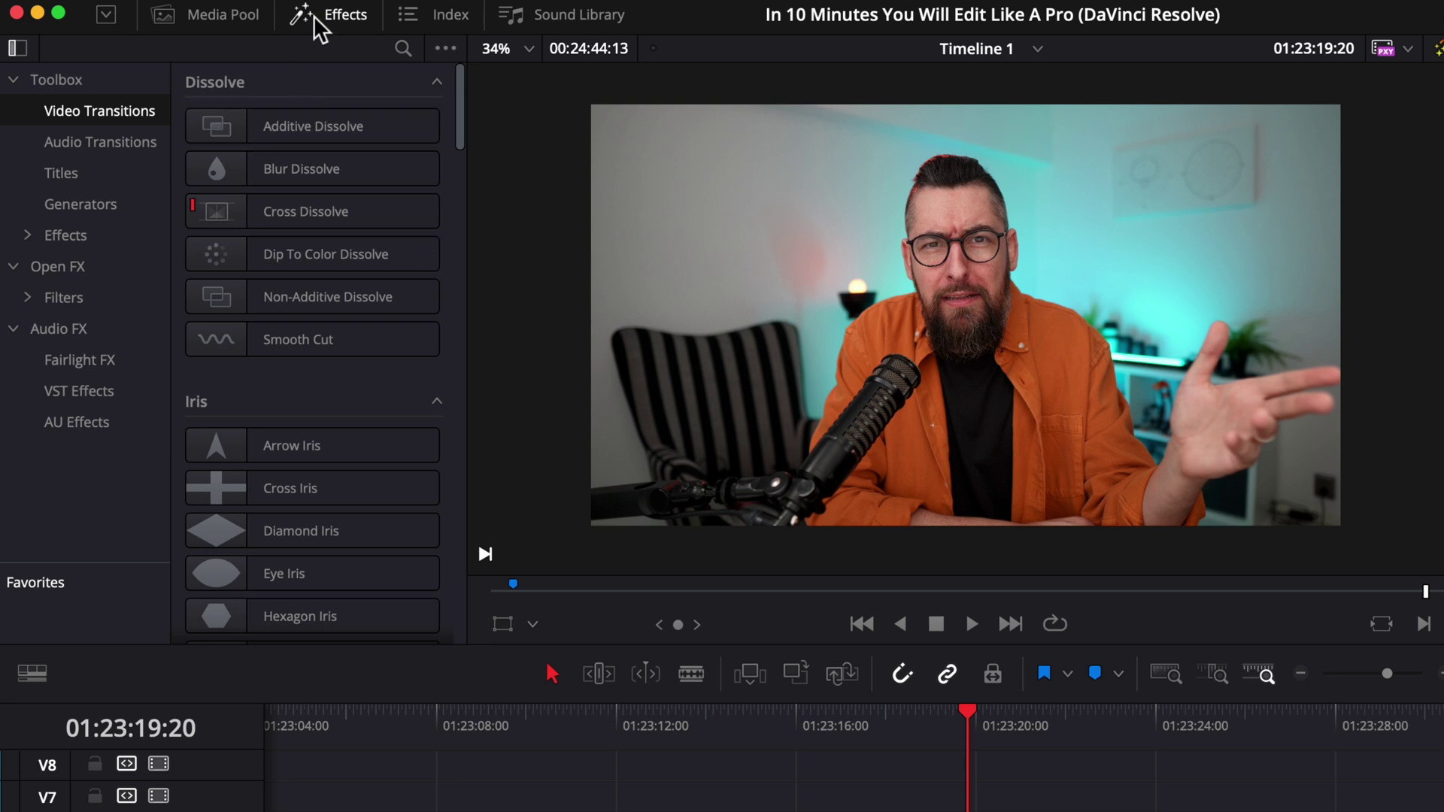
Add a Text+ title on V3 above the talking-head clip at 01:23:19:20.
left_click(109, 167)
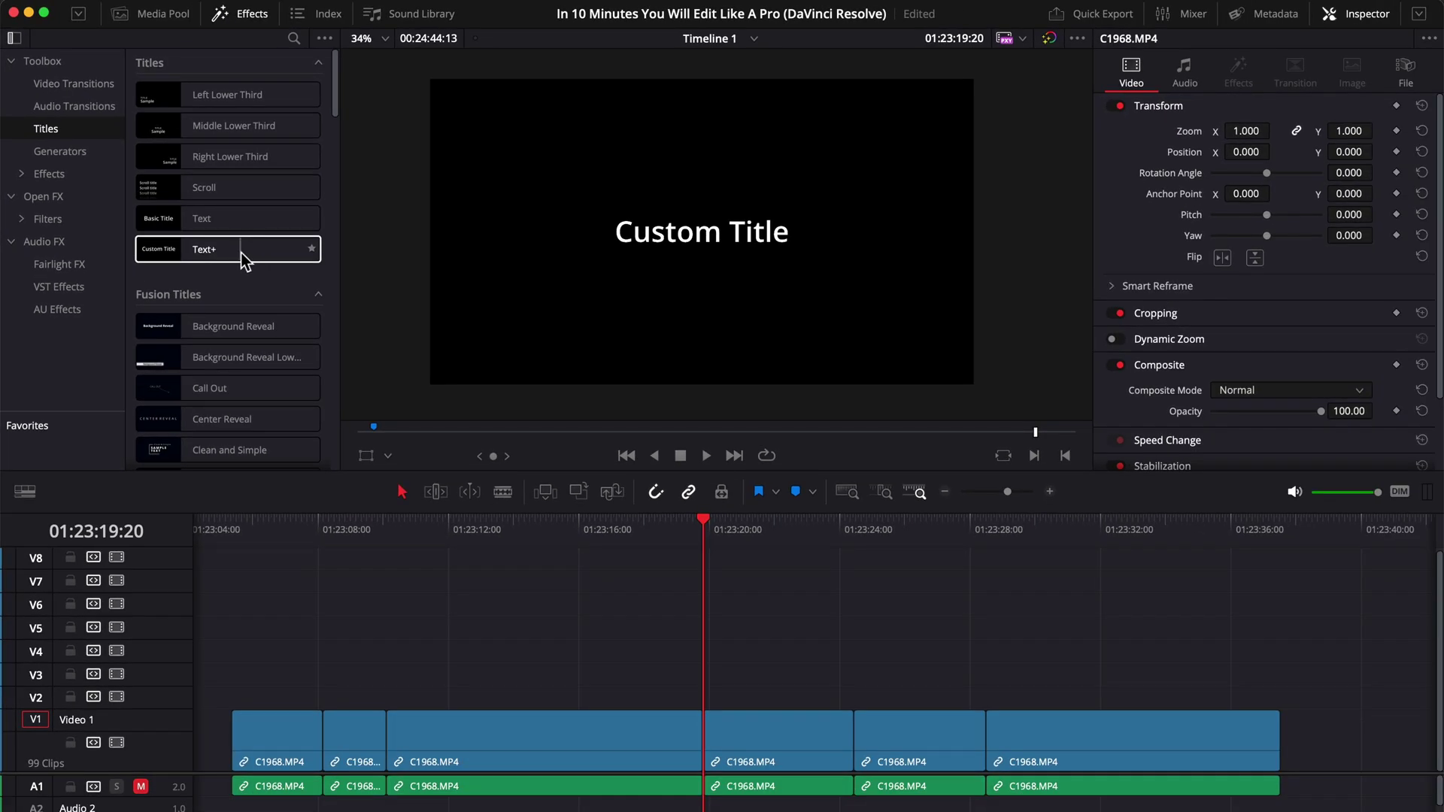
left_click_drag(342, 346, 1073, 811)
left_click(1211, 113)
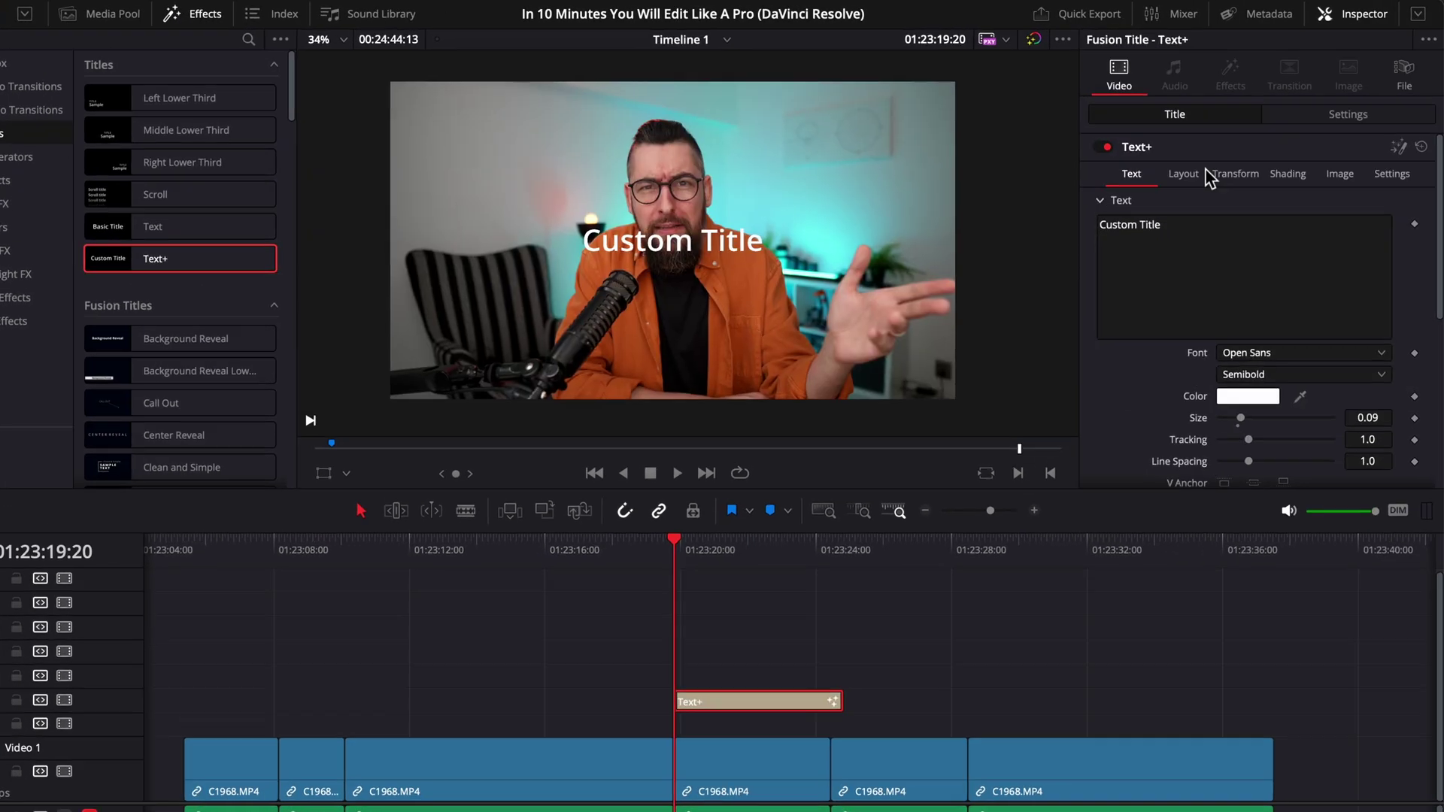
Change the title's text to "This is my text", enlarge it, and give it a different font.
left_click_drag(1181, 217, 1090, 233)
key("BackSpace")
type("This is my text")
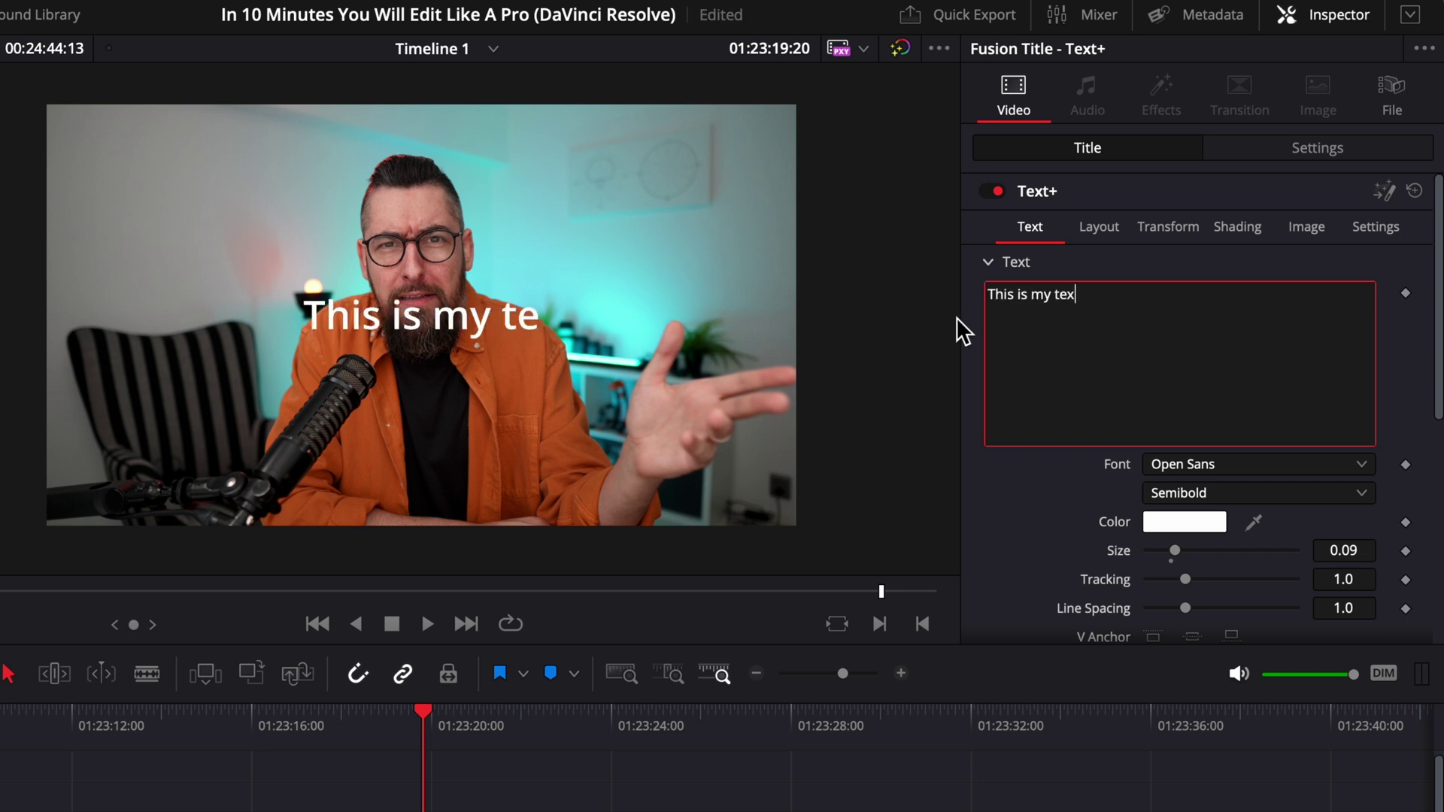
left_click_drag(1324, 550, 1354, 550)
left_click(1363, 468)
scroll(1248, 690, "down", 5)
left_click(1175, 774)
Keyframe the title's Write On End from 0.0 at its start to 1.0 at 01:23:22:05.
left_click_drag(1437, 376, 1442, 620)
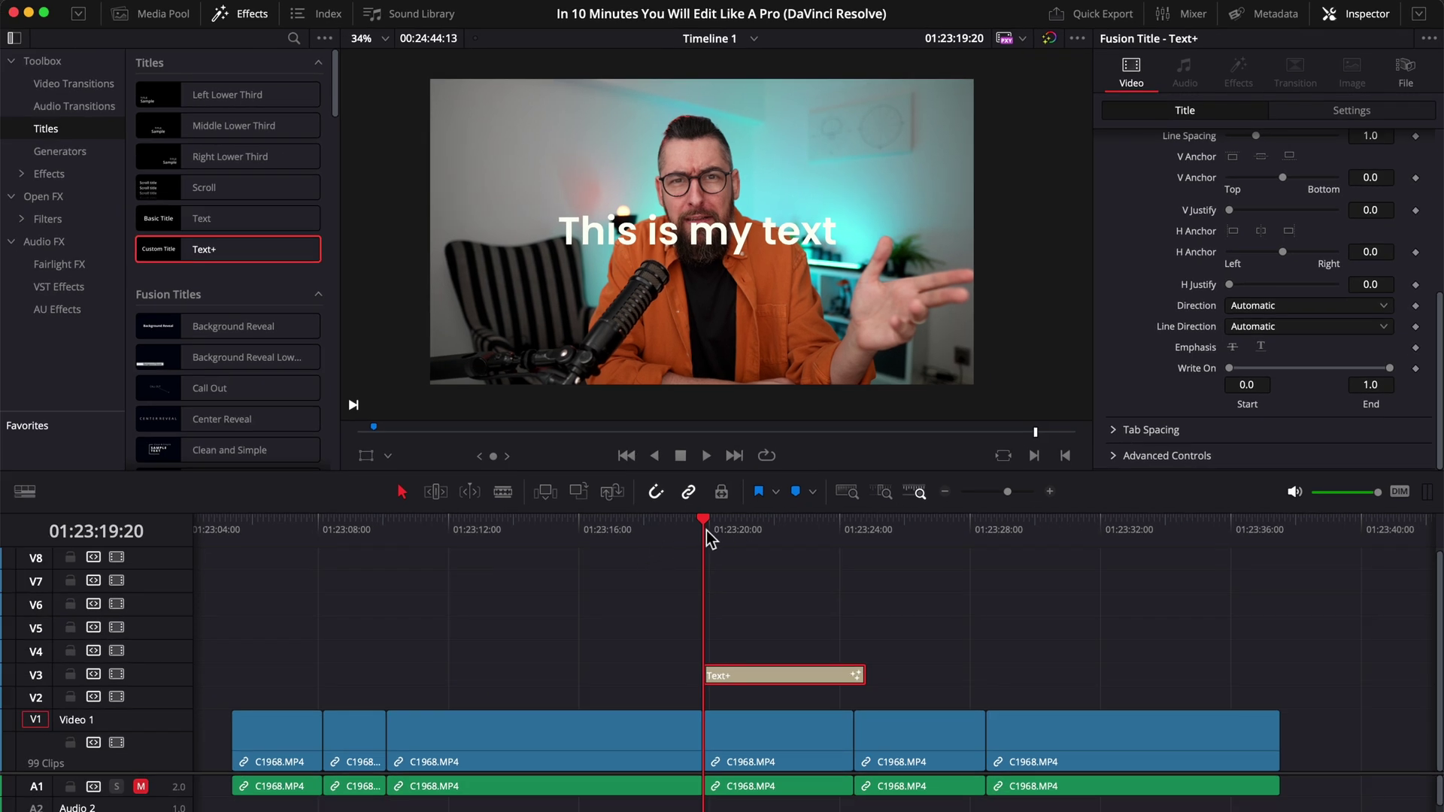
left_click_drag(428, 728, 437, 741)
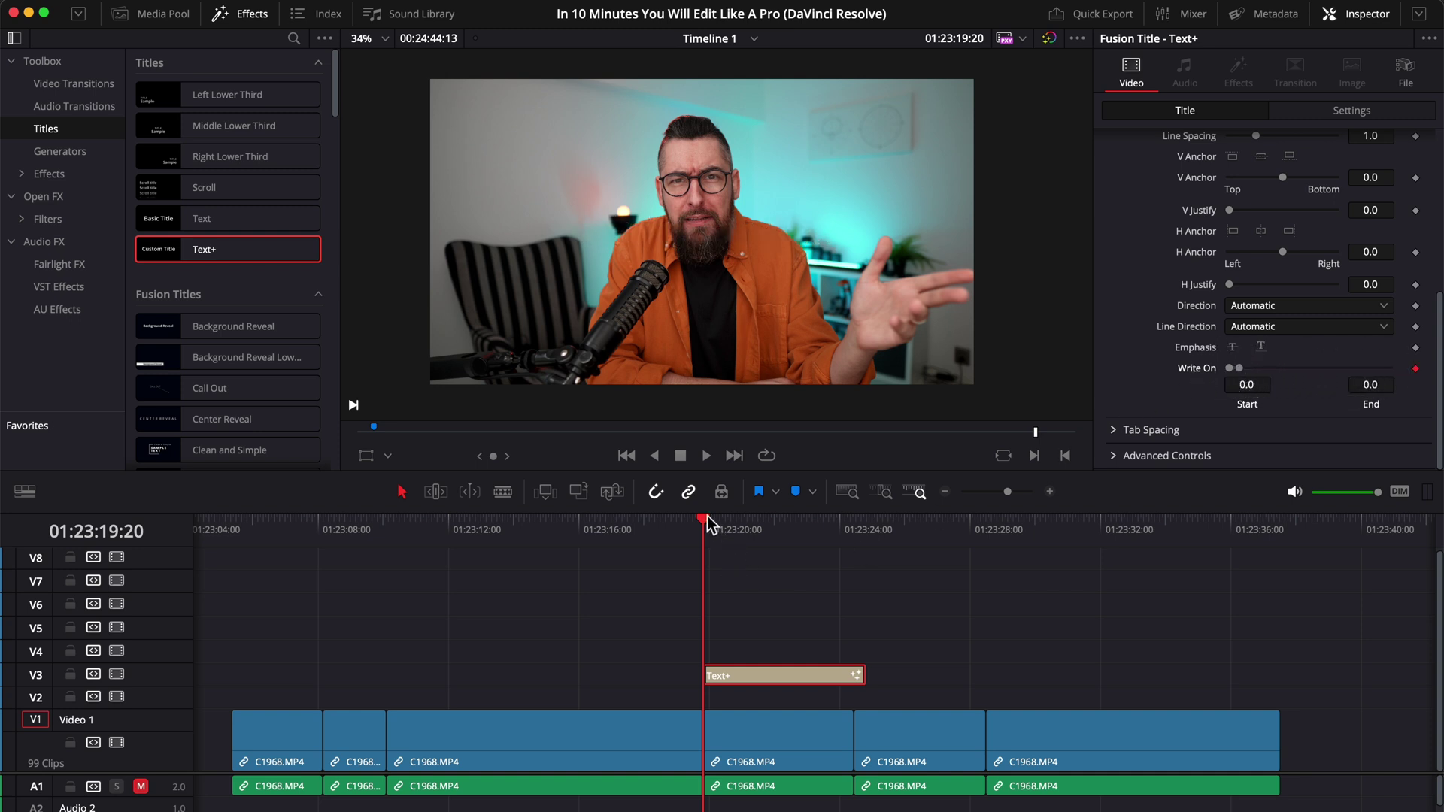
left_click_drag(708, 524, 786, 534)
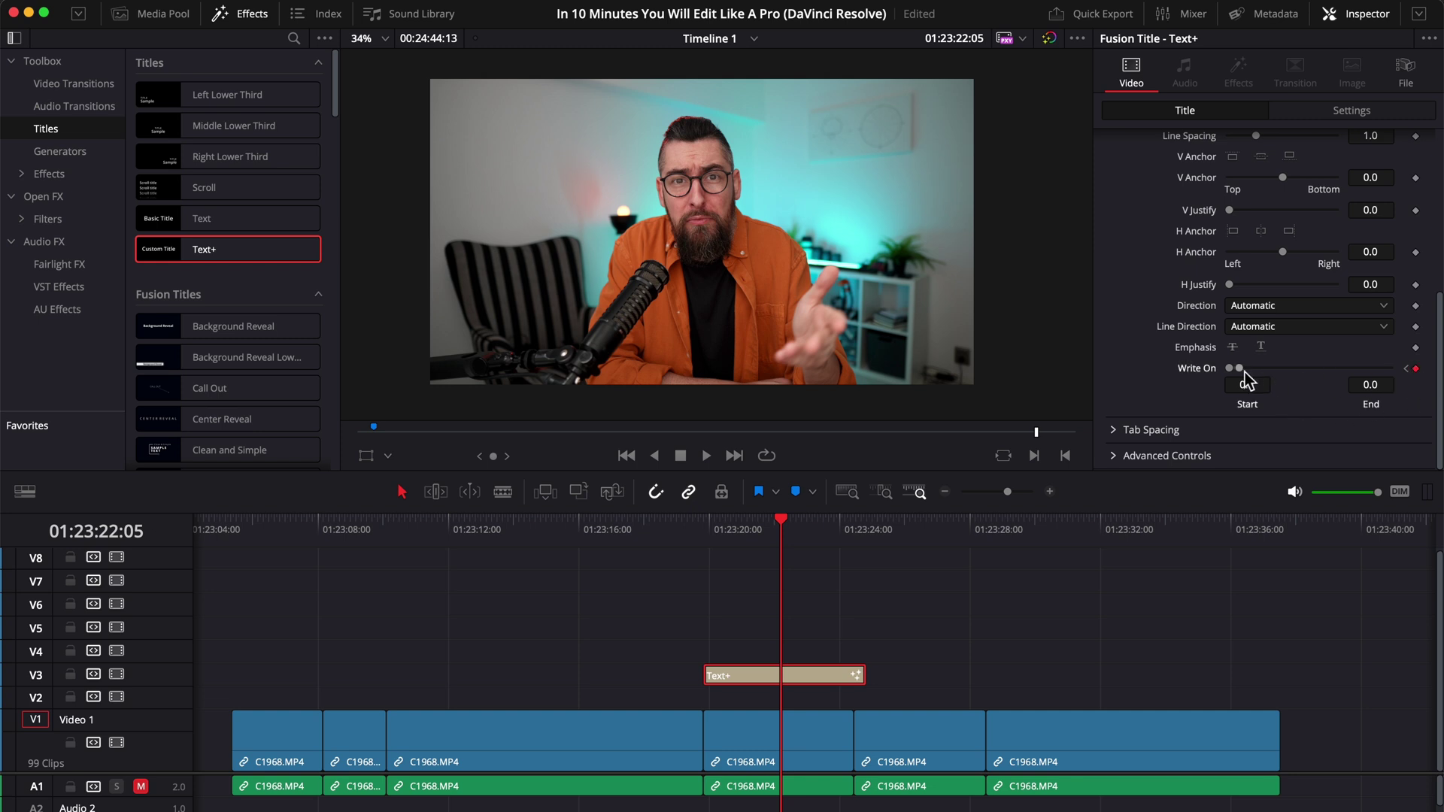
left_click_drag(1243, 371, 1307, 372)
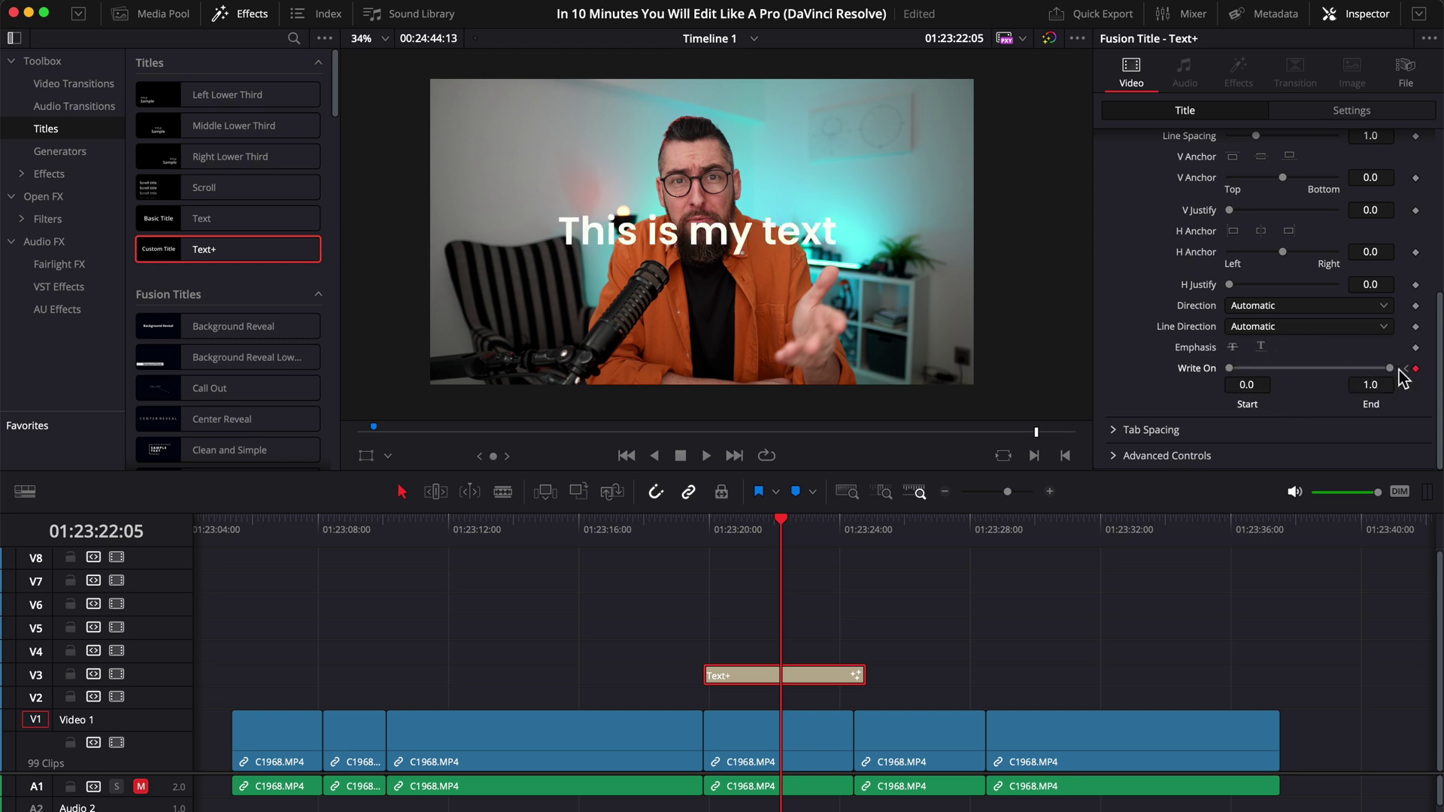
Play the title from its start to check the write-on animation.
key("Up")
key("space")
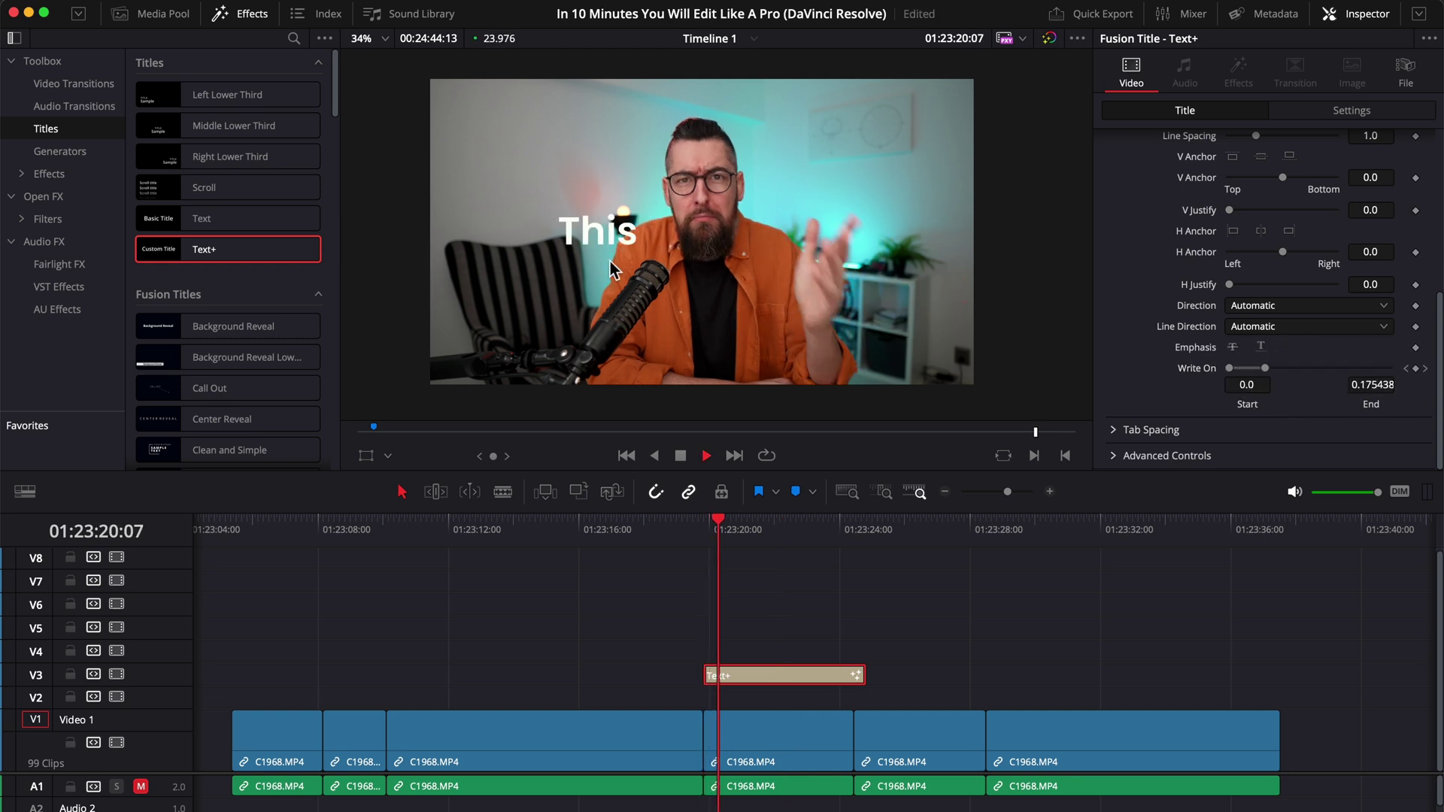
key("space")
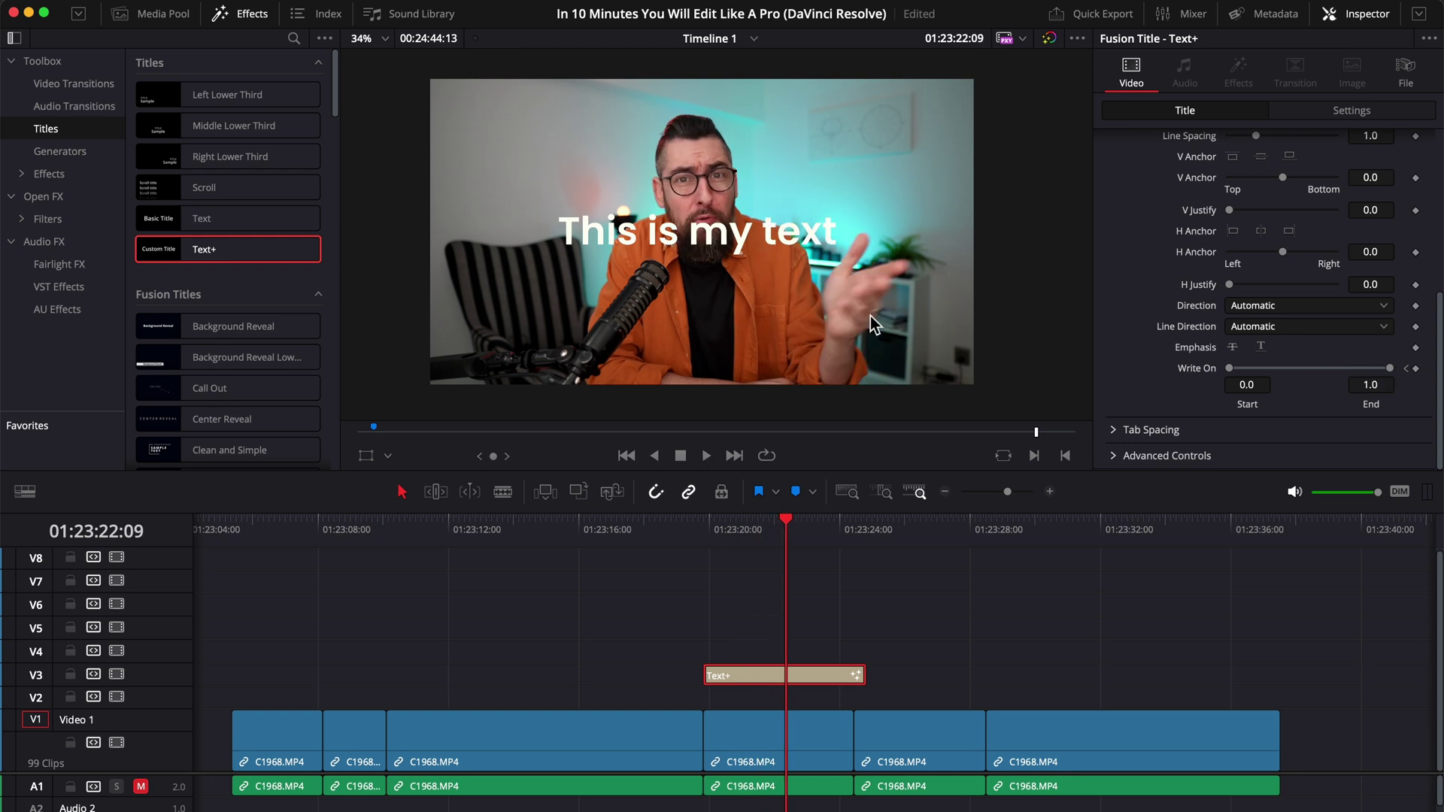
Lower the title to the bottom part of the frame and add a Solid Color generator beneath it on V2.
left_click(1307, 113)
left_click_drag(1360, 197, 1360, 197)
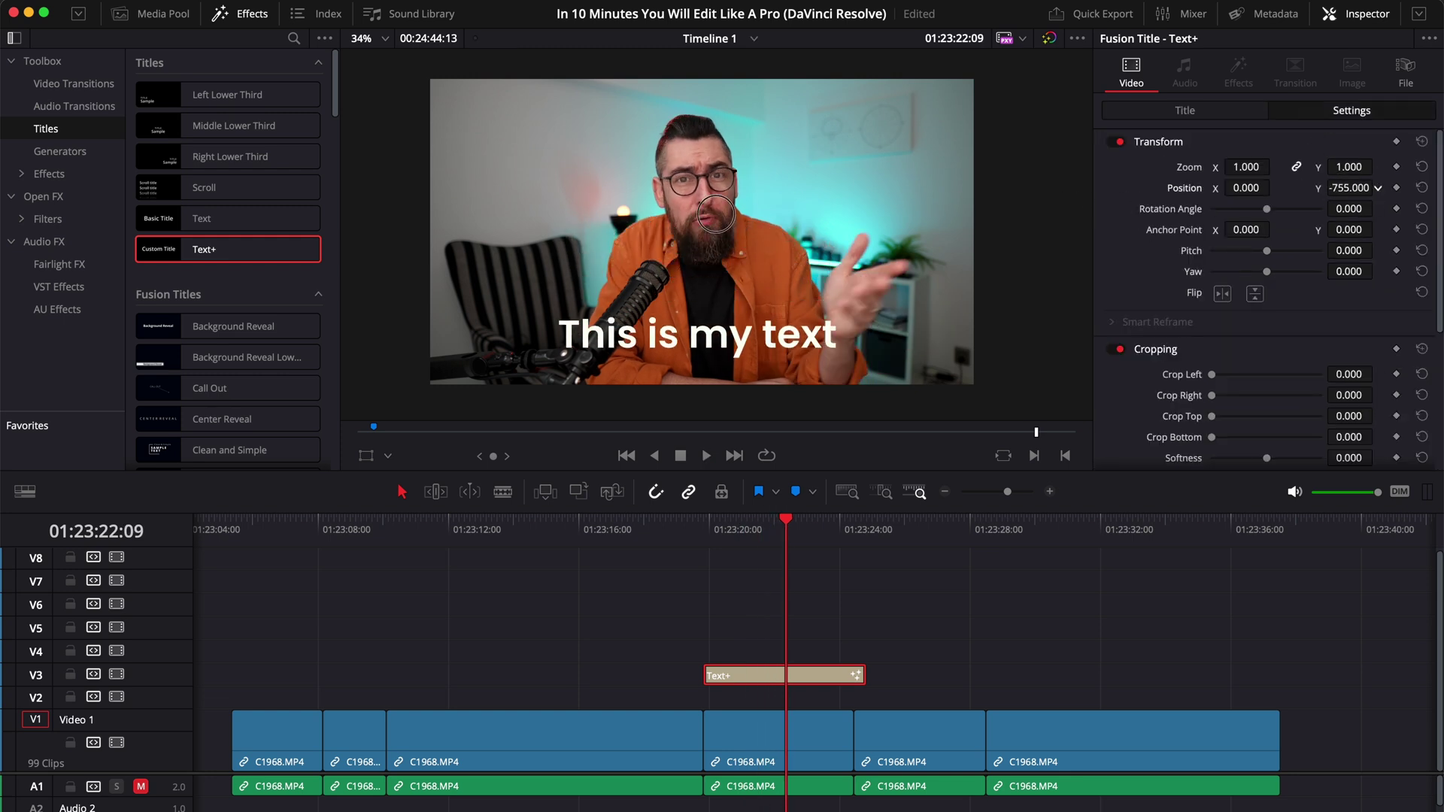
left_click(60, 151)
left_click_drag(225, 373, 774, 693)
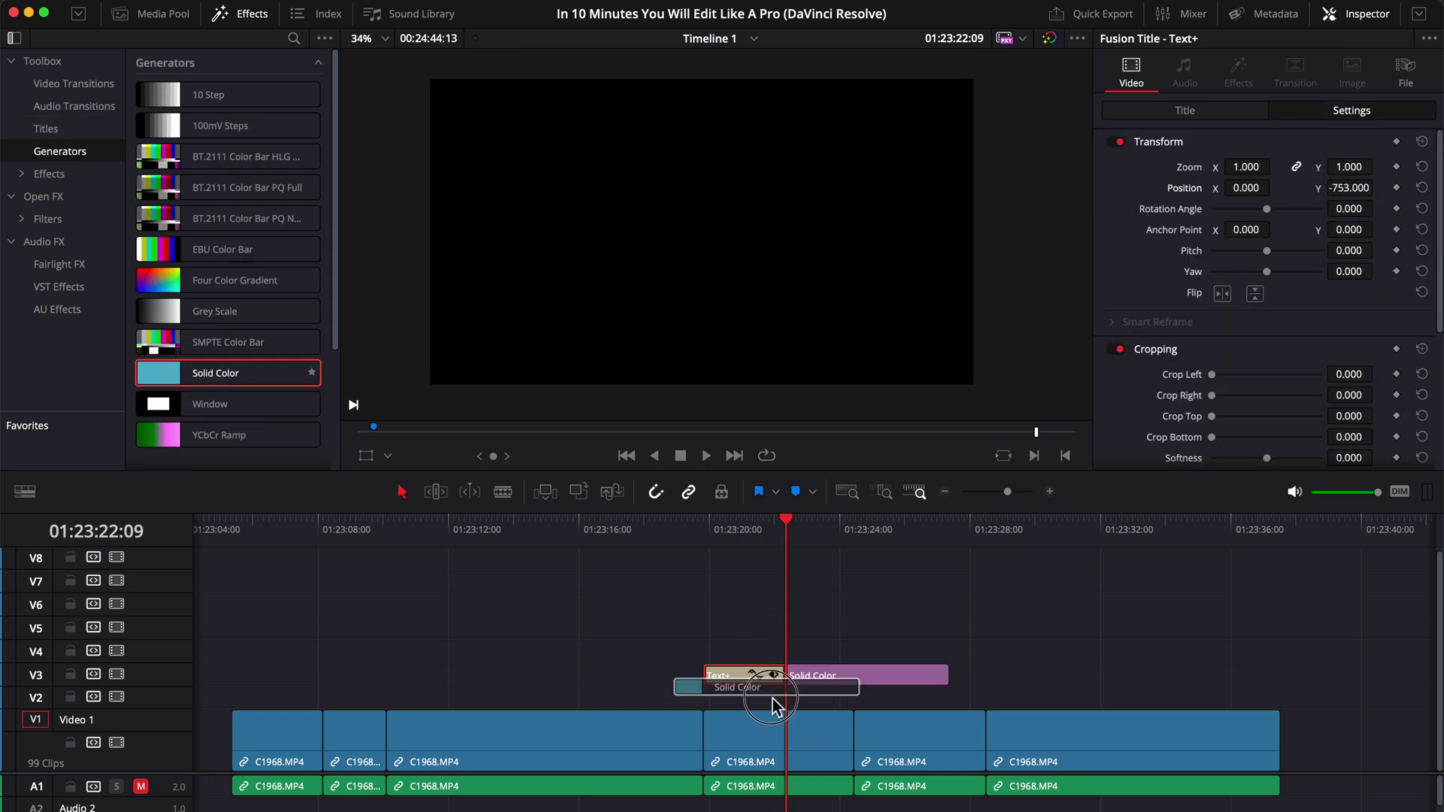
Crop the black solid to a box behind the text: Left 680, Right 747, Top 1629, Bottom 92.
left_click(1360, 108)
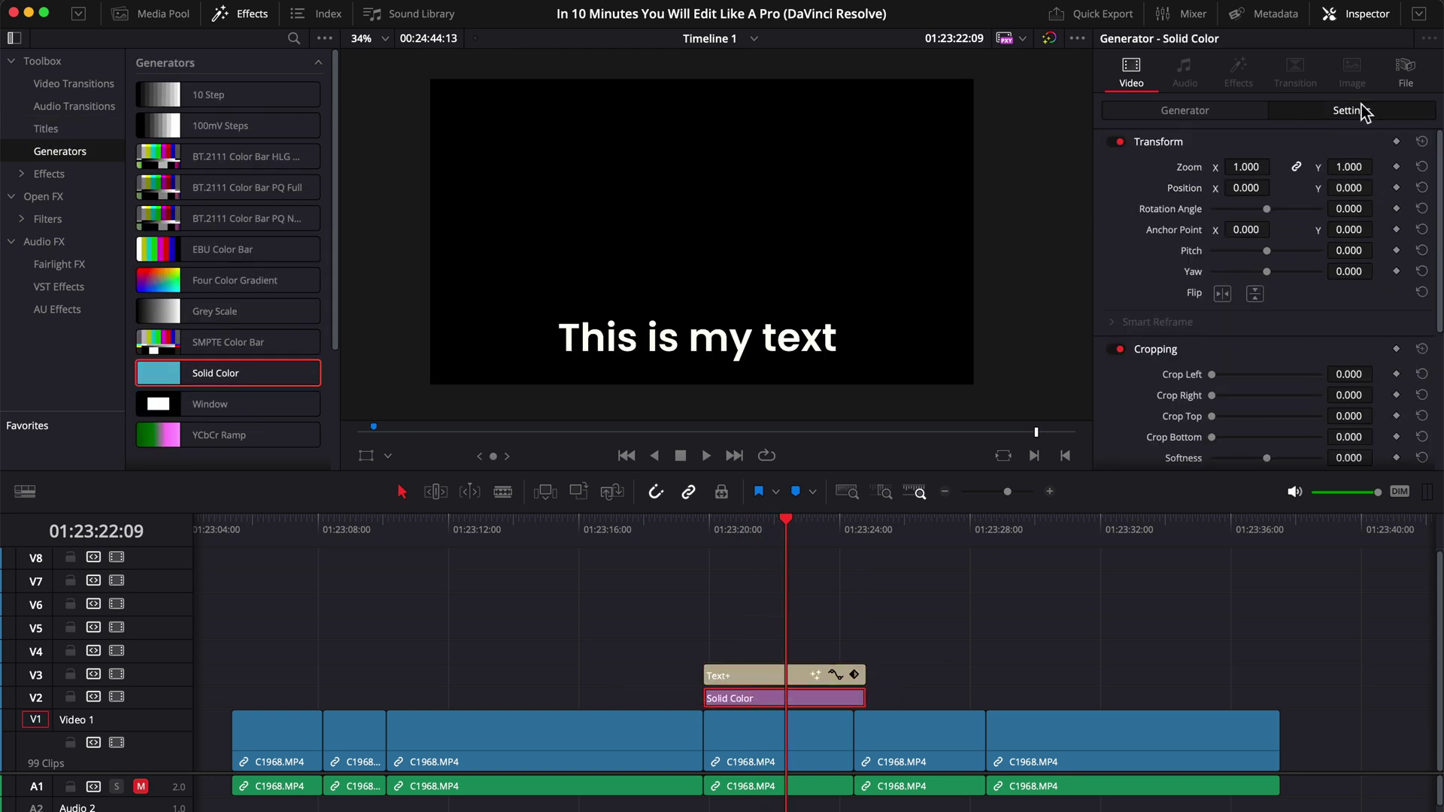
left_click_drag(1349, 416, 1362, 416)
left_click_drag(1348, 437, 1350, 437)
left_click_drag(1341, 393, 1371, 394)
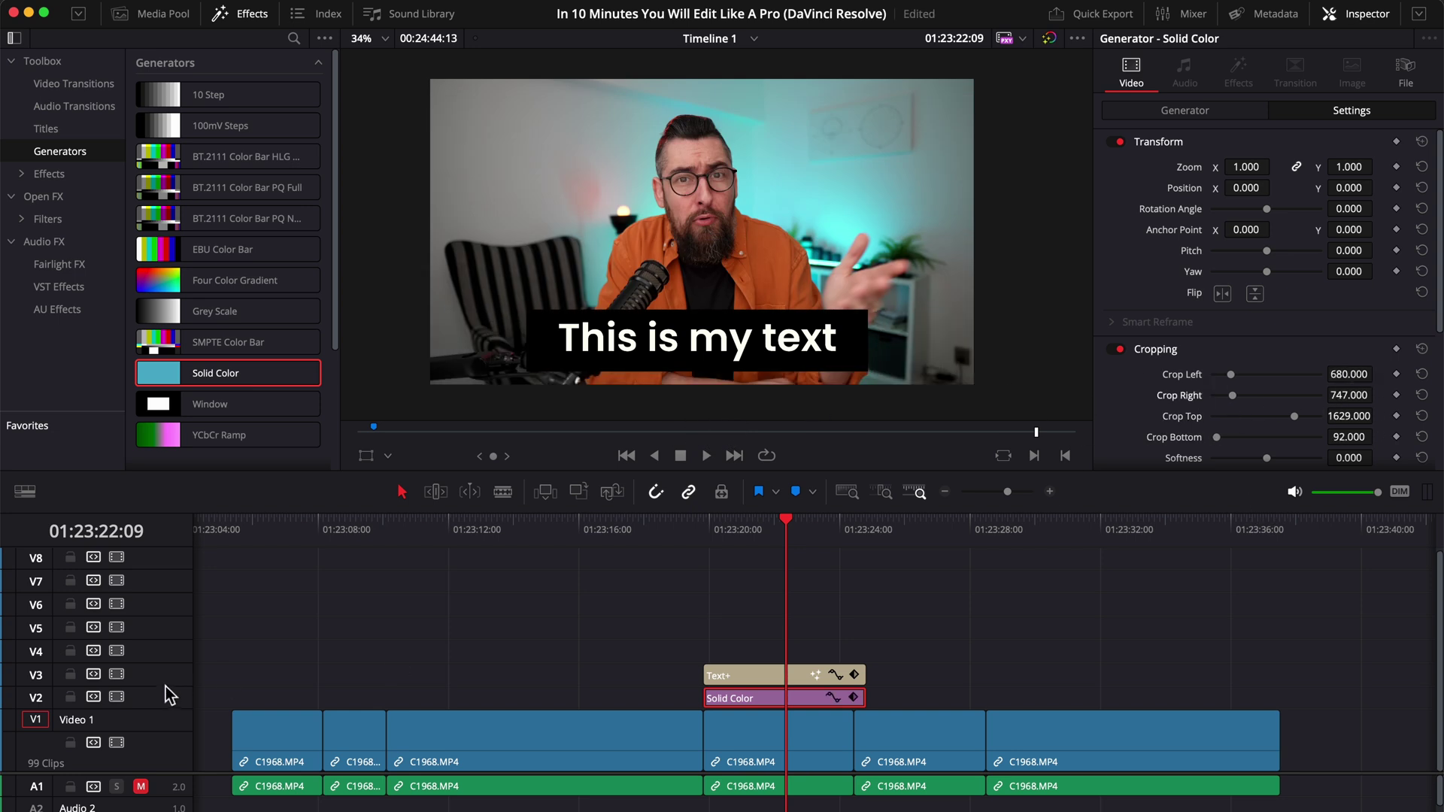
Make the V2 track taller, add a fade-in to the black box's start, and play it back.
left_click_drag(165, 687, 164, 655)
left_click_drag(706, 661, 734, 660)
key("Up")
key("space")
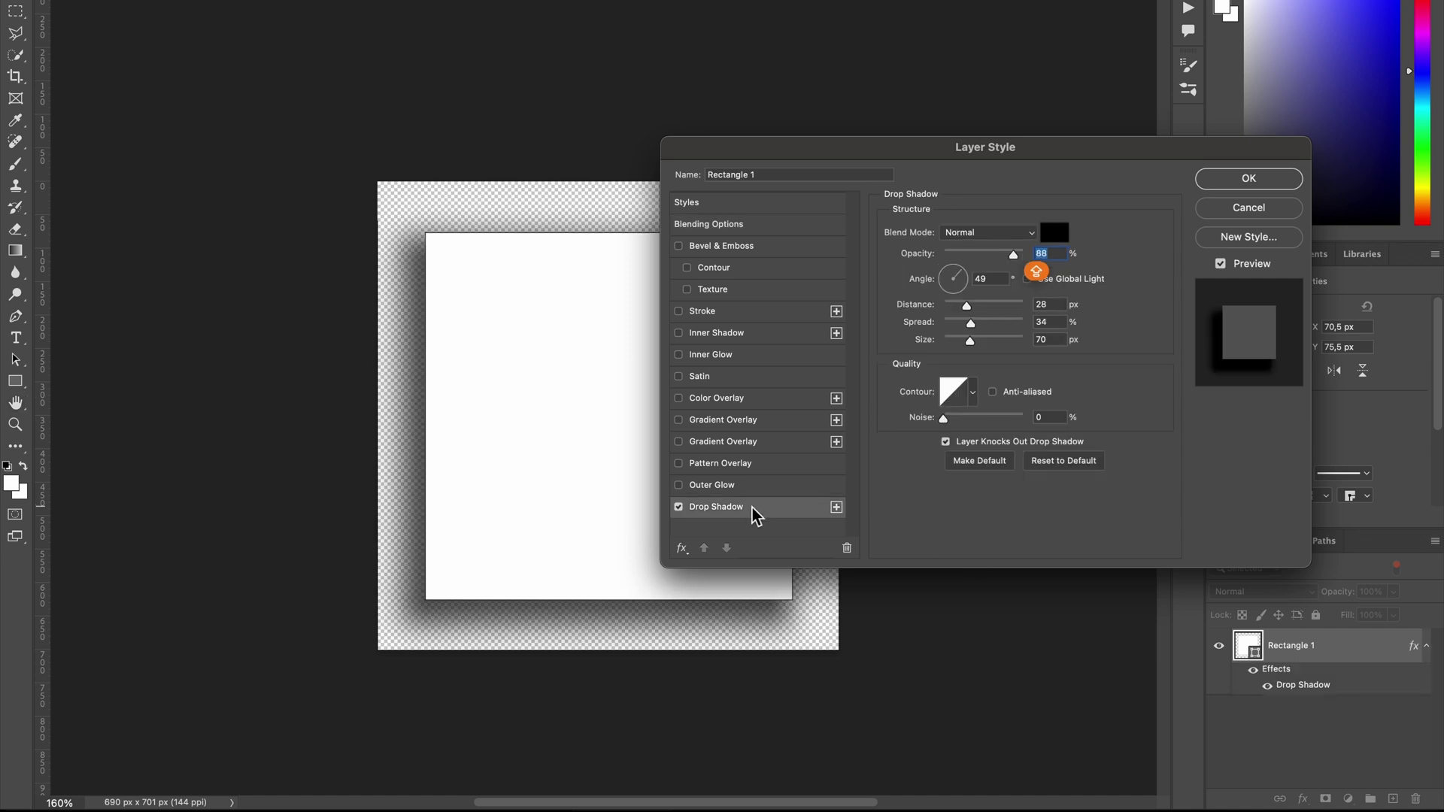
Switch to Photoshop, apply the drop shadow to the white rectangle, and round its corners to 55 px.
key("Return")
scroll(1249, 466, "down", 2)
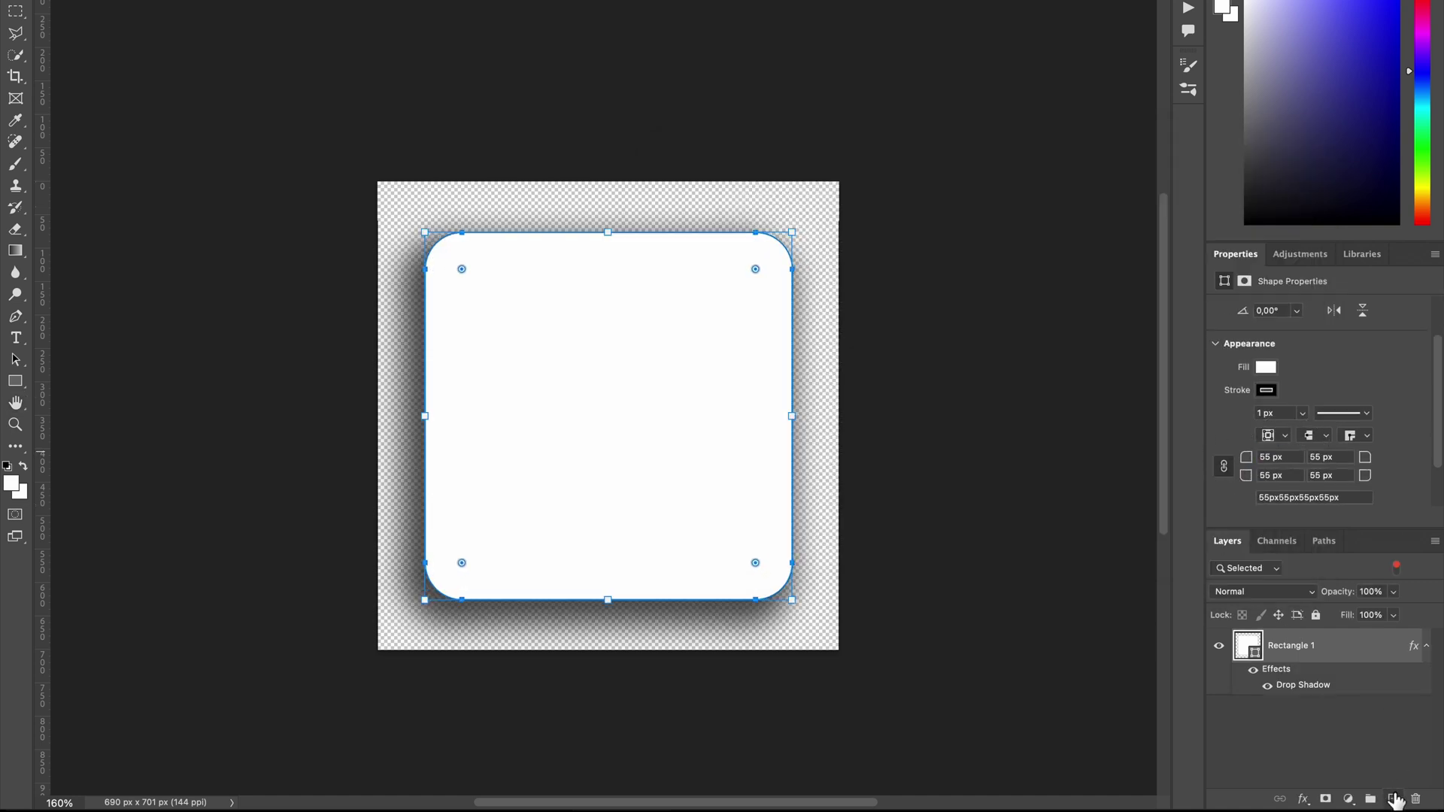
Add the text "STEP NR.1" on the white card, then enlarge and center it.
key("t")
left_click(542, 376)
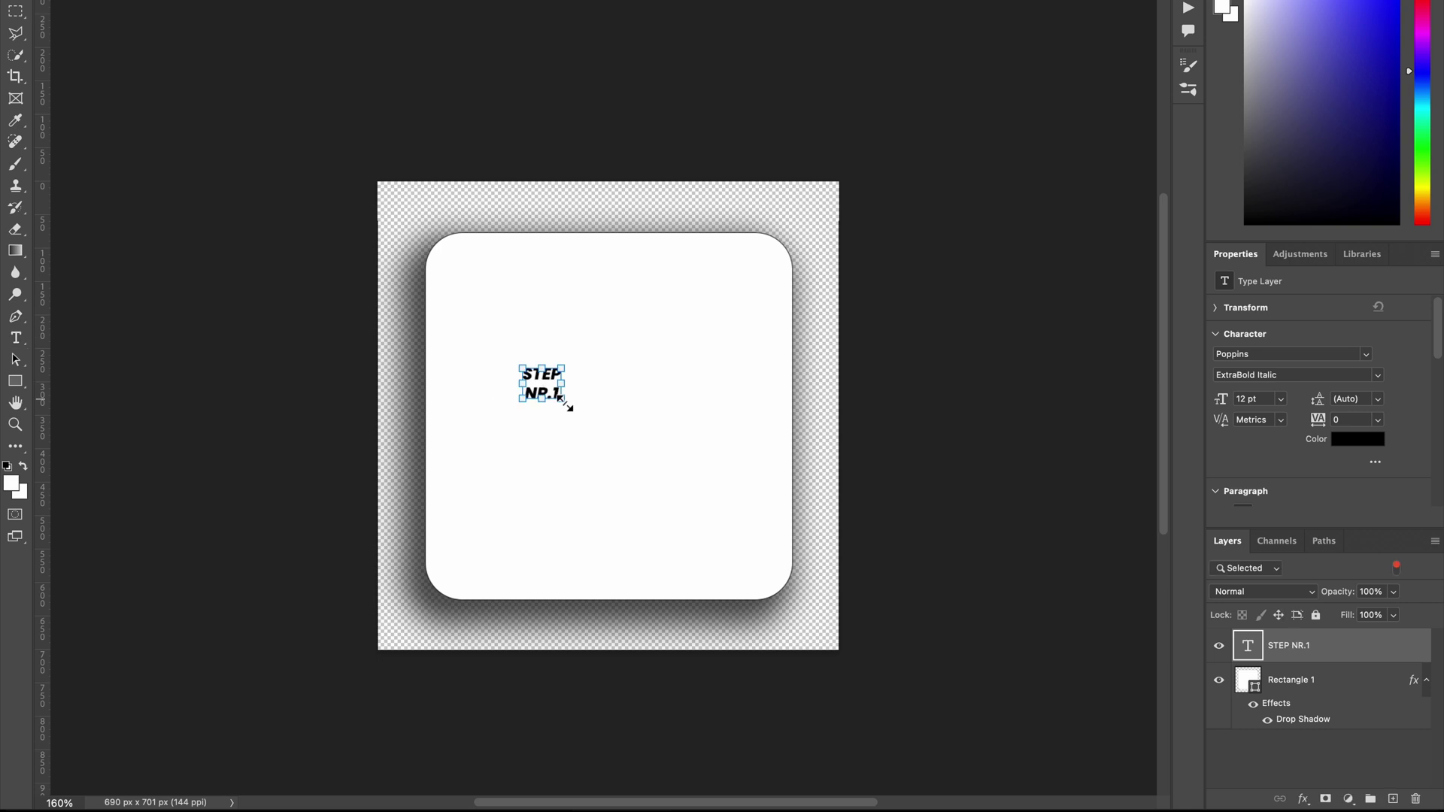
left_click_drag(564, 402, 783, 561)
left_click_drag(667, 416, 648, 375)
left_click(1080, 425)
Export the finished card as STEP-NR.1.png.
left_click(197, 1)
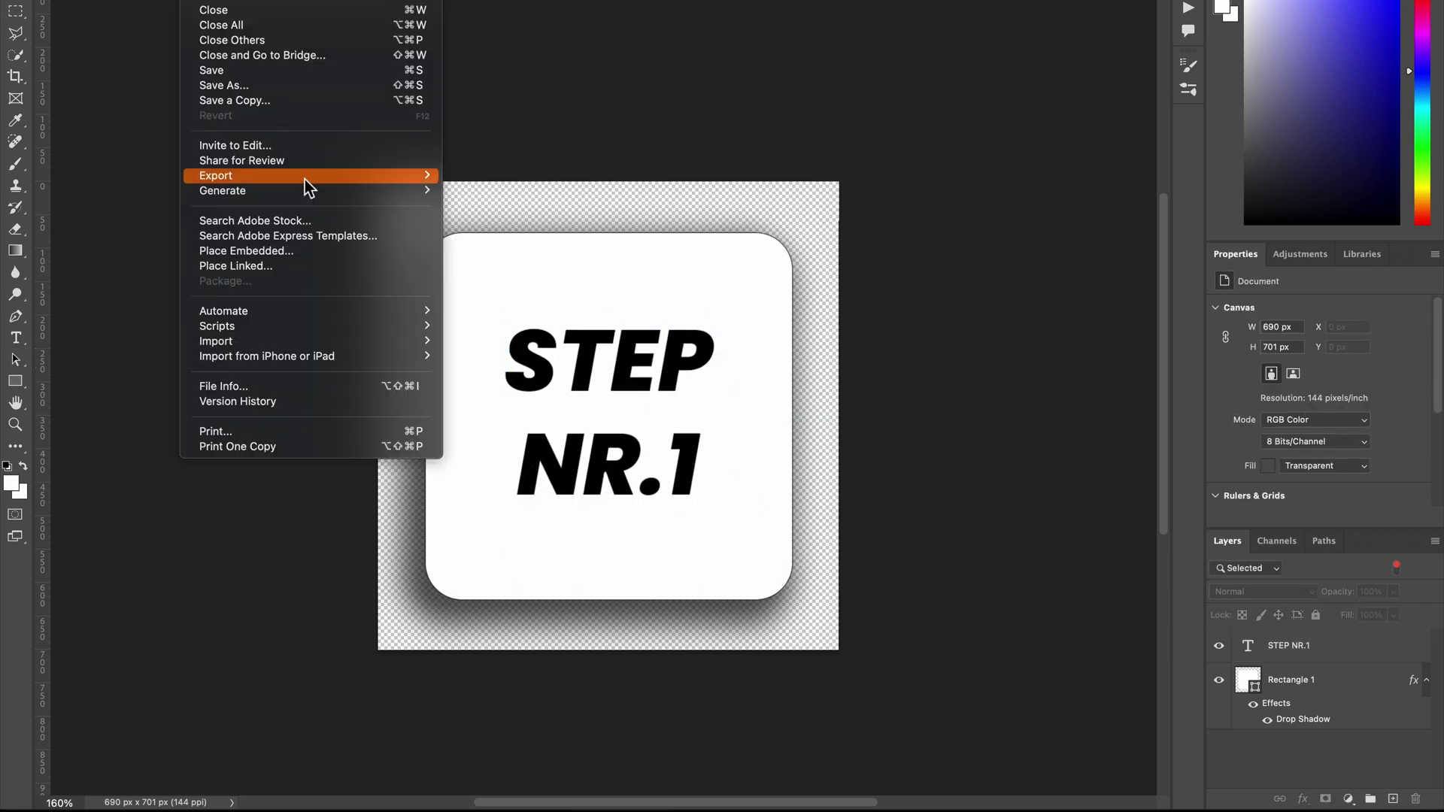
left_click(562, 246)
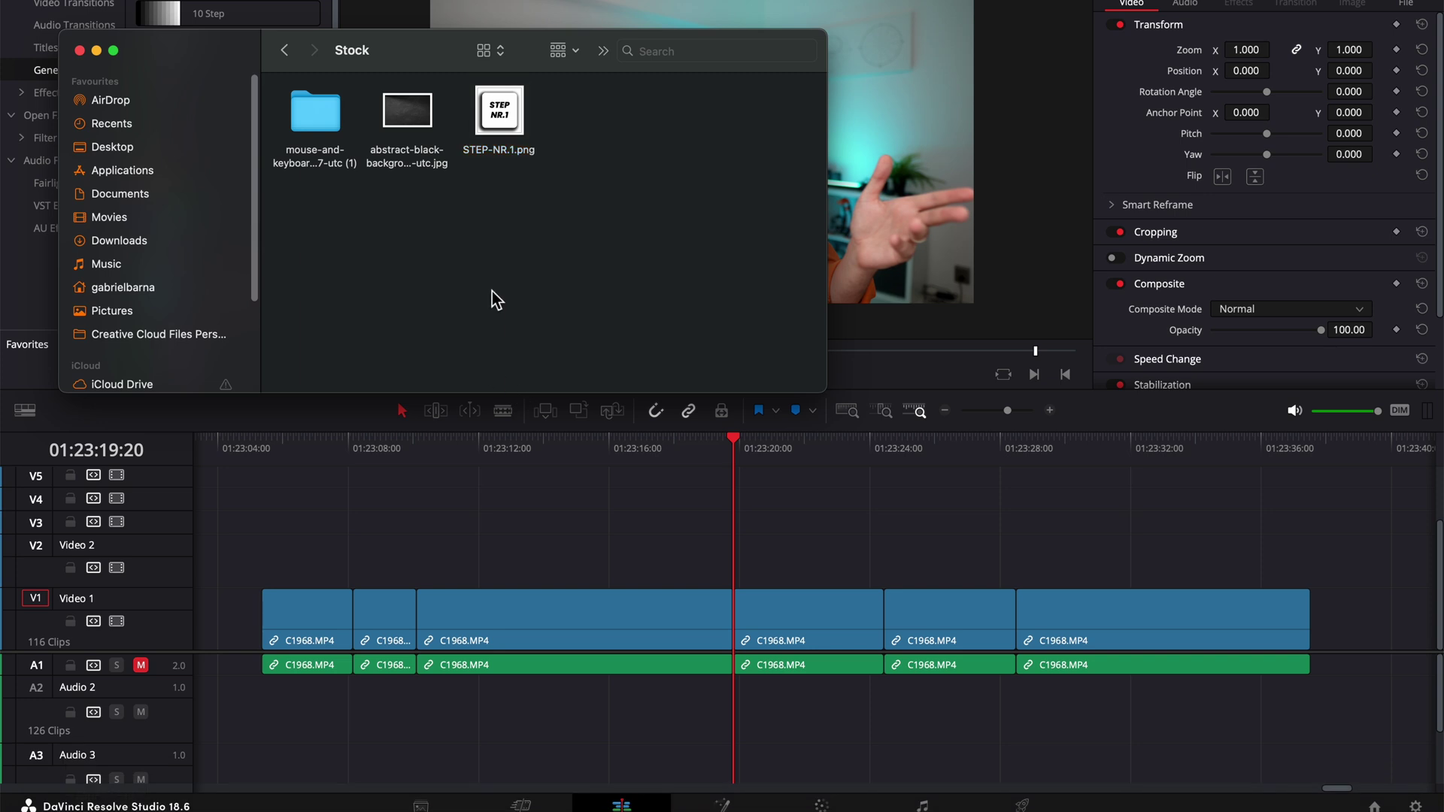
Place STEP-NR.1.png on V2 in DaVinci Resolve at 01:23:19:20, with Zoom 0.320 and Position X -2114, Y 514.
left_click_drag(510, 125, 753, 572)
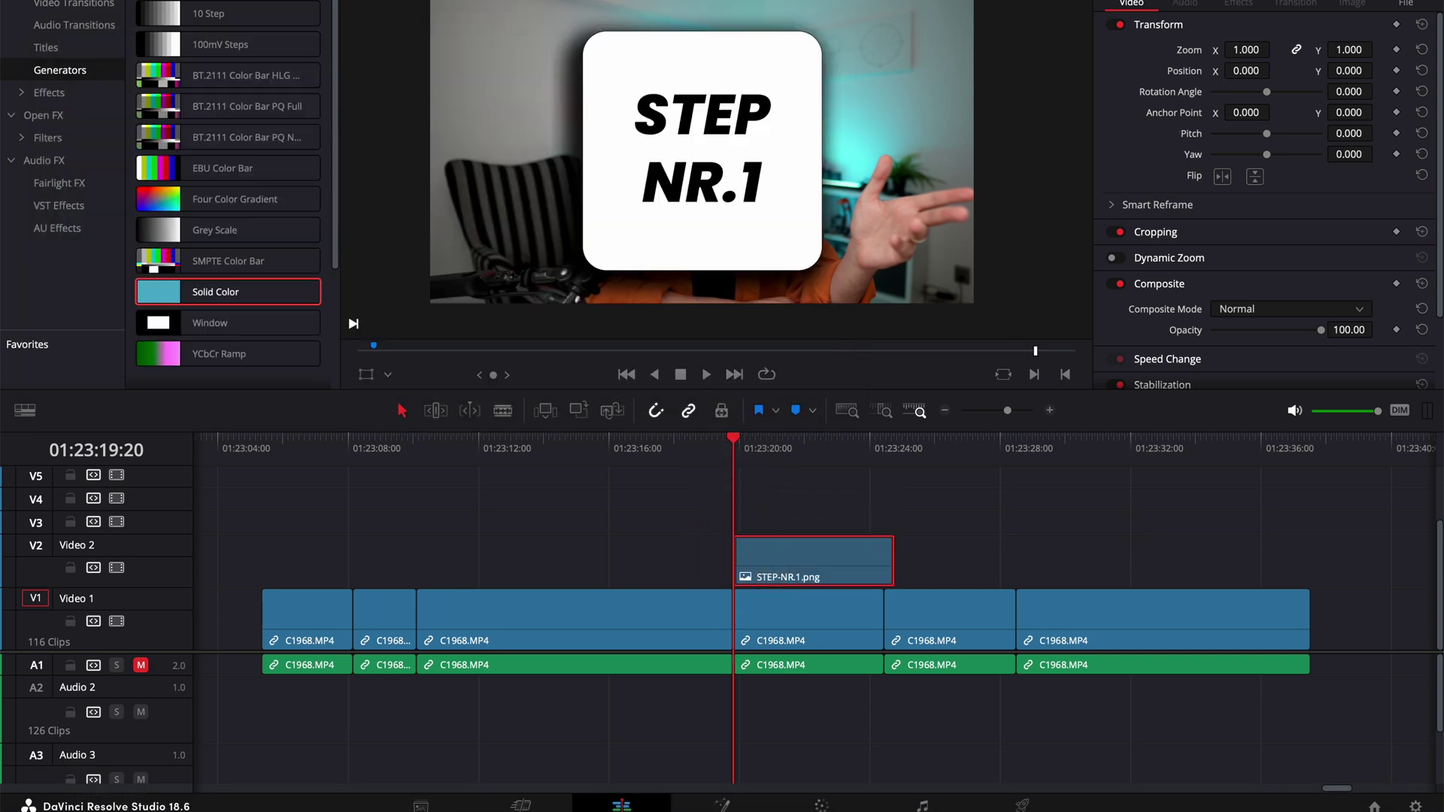
left_click_drag(1246, 49, 178, 454)
left_click_drag(1348, 71, 1026, 354)
left_click_drag(1250, 52, 1241, 49)
left_click(841, 481)
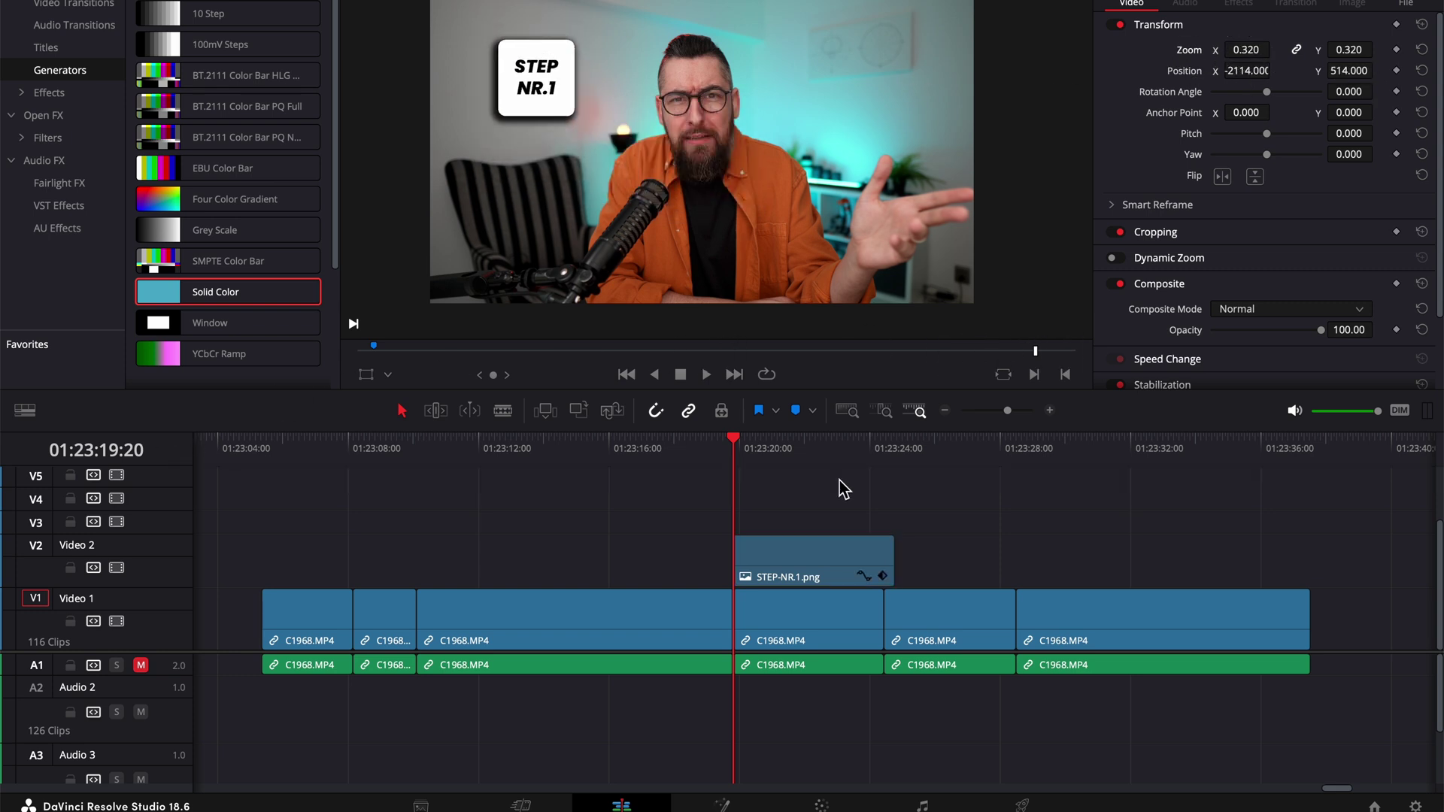
Make the V2 track taller and add a fade-in to the start of STEP-NR.1.png.
scroll(837, 480, "down", 3)
scroll(837, 480, "right", 2)
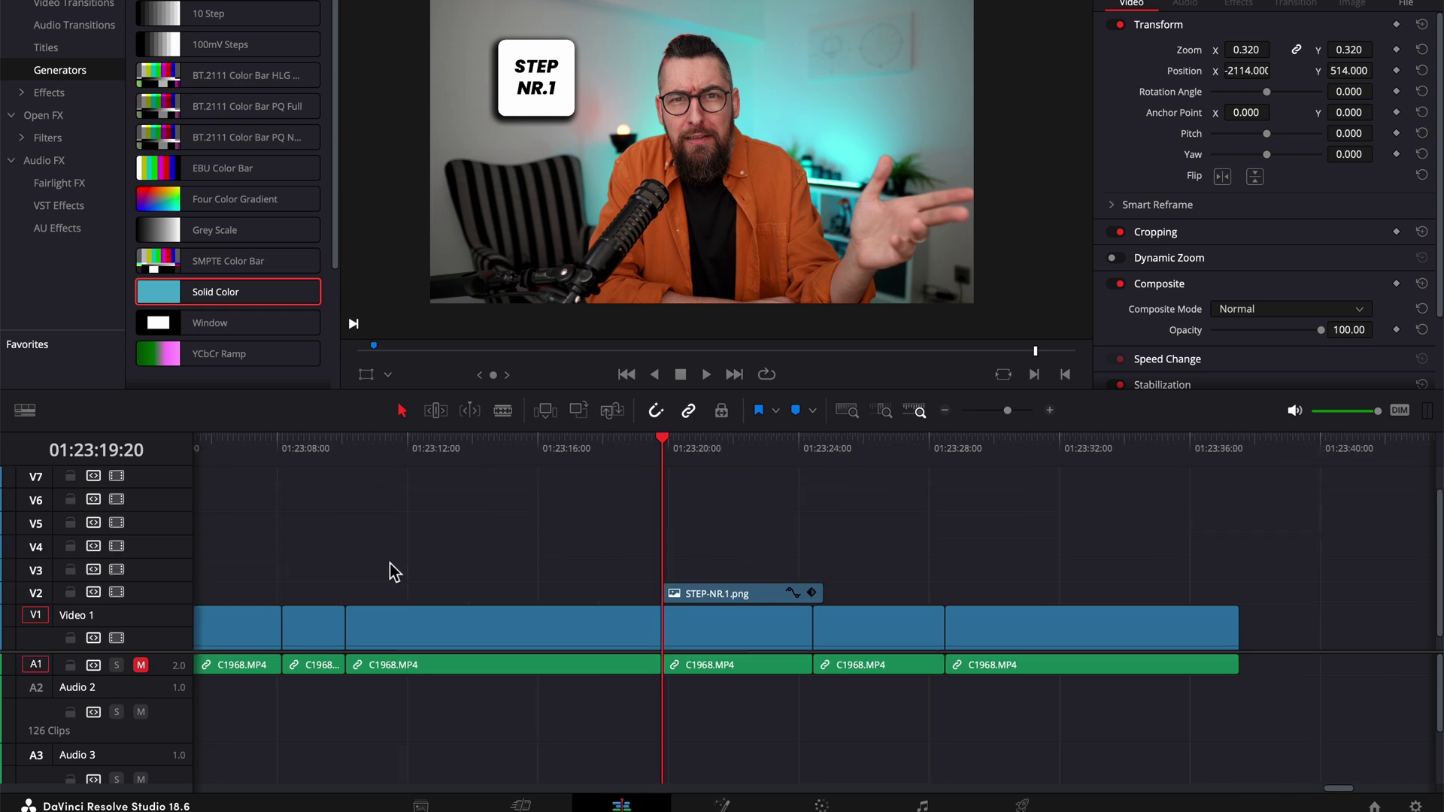
left_click_drag(174, 586, 184, 548)
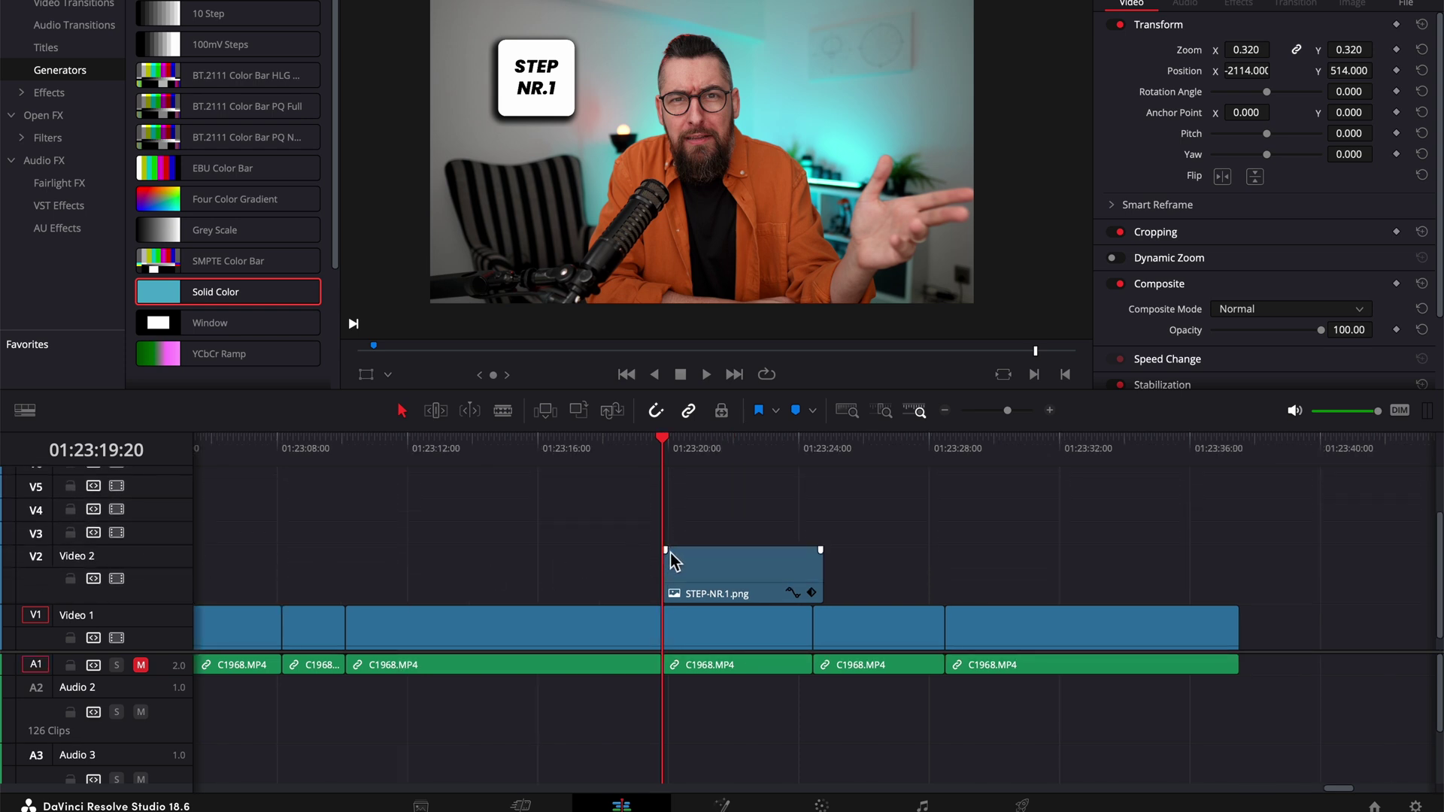
left_click_drag(669, 553, 706, 554)
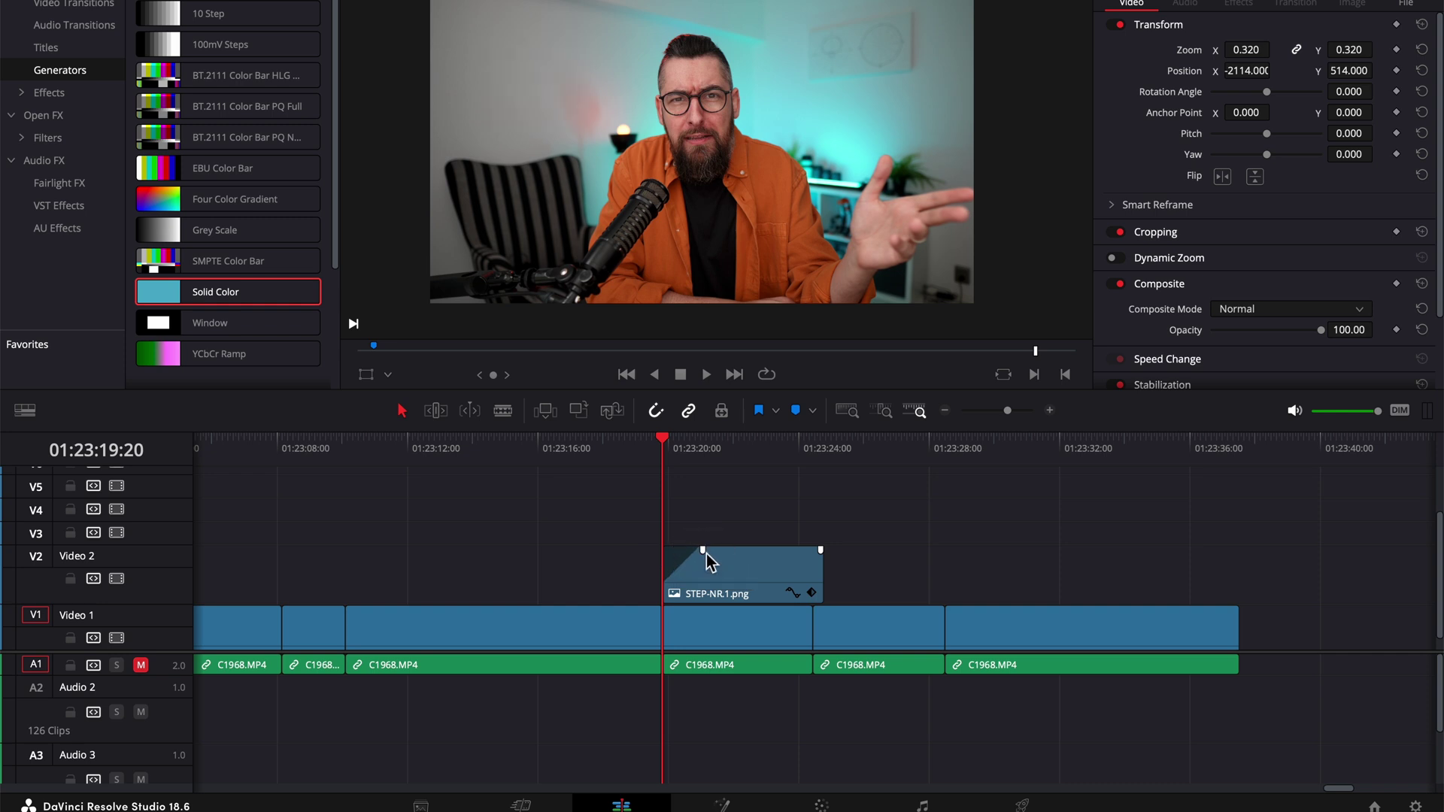
Play the STEP-NR.1.png clip from its start to check how the graphic fades in.
key("space")
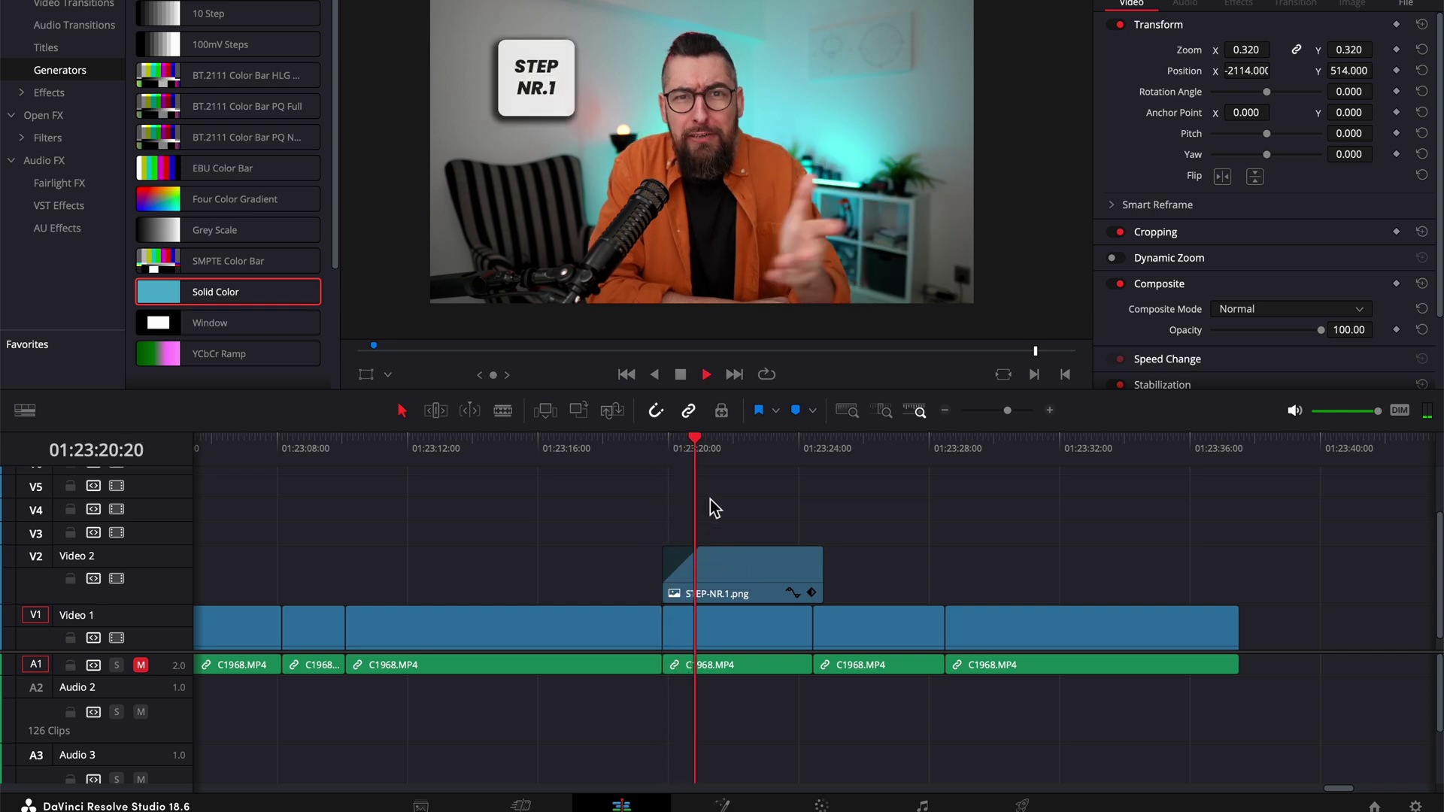
key("space")
left_click(663, 456)
key("space")
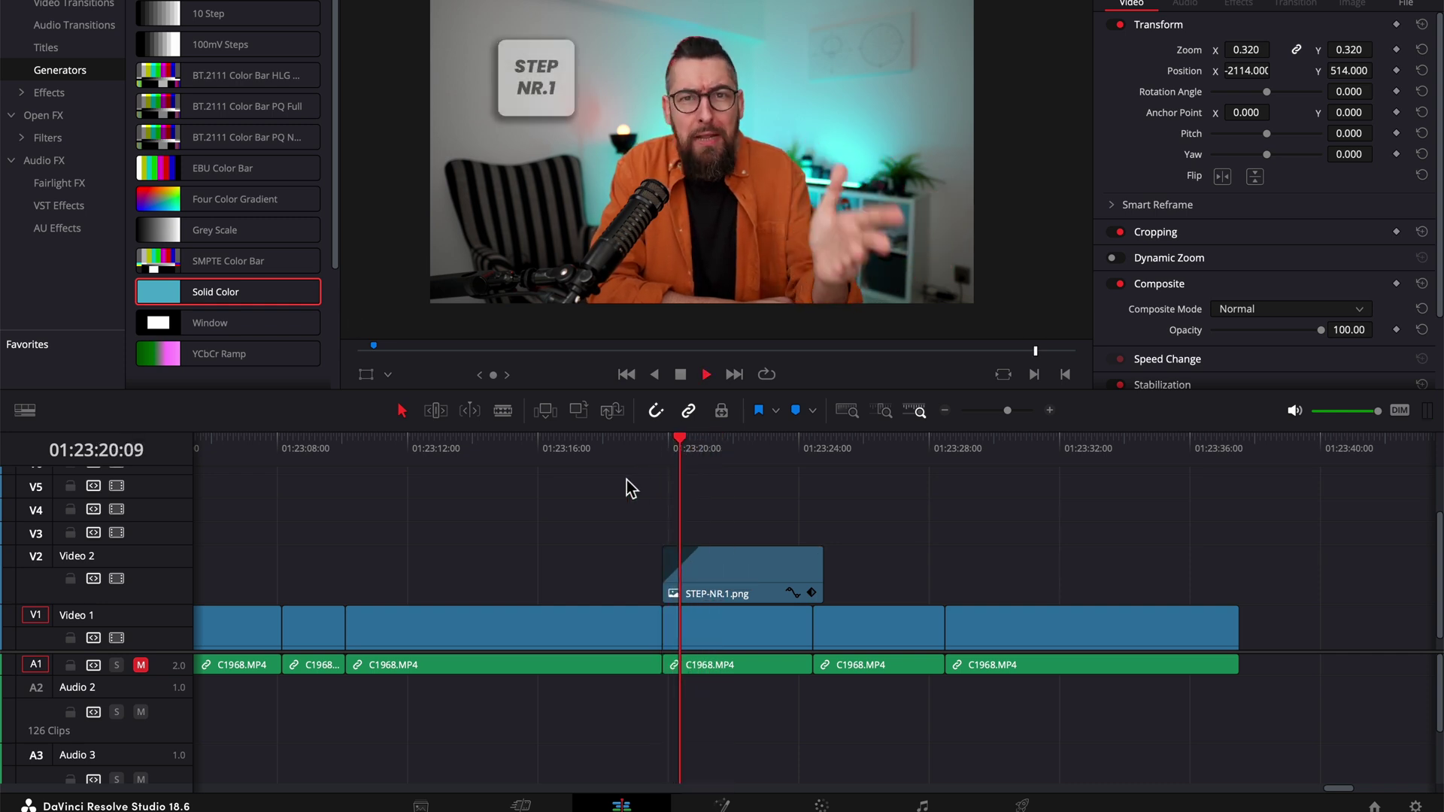
key("space")
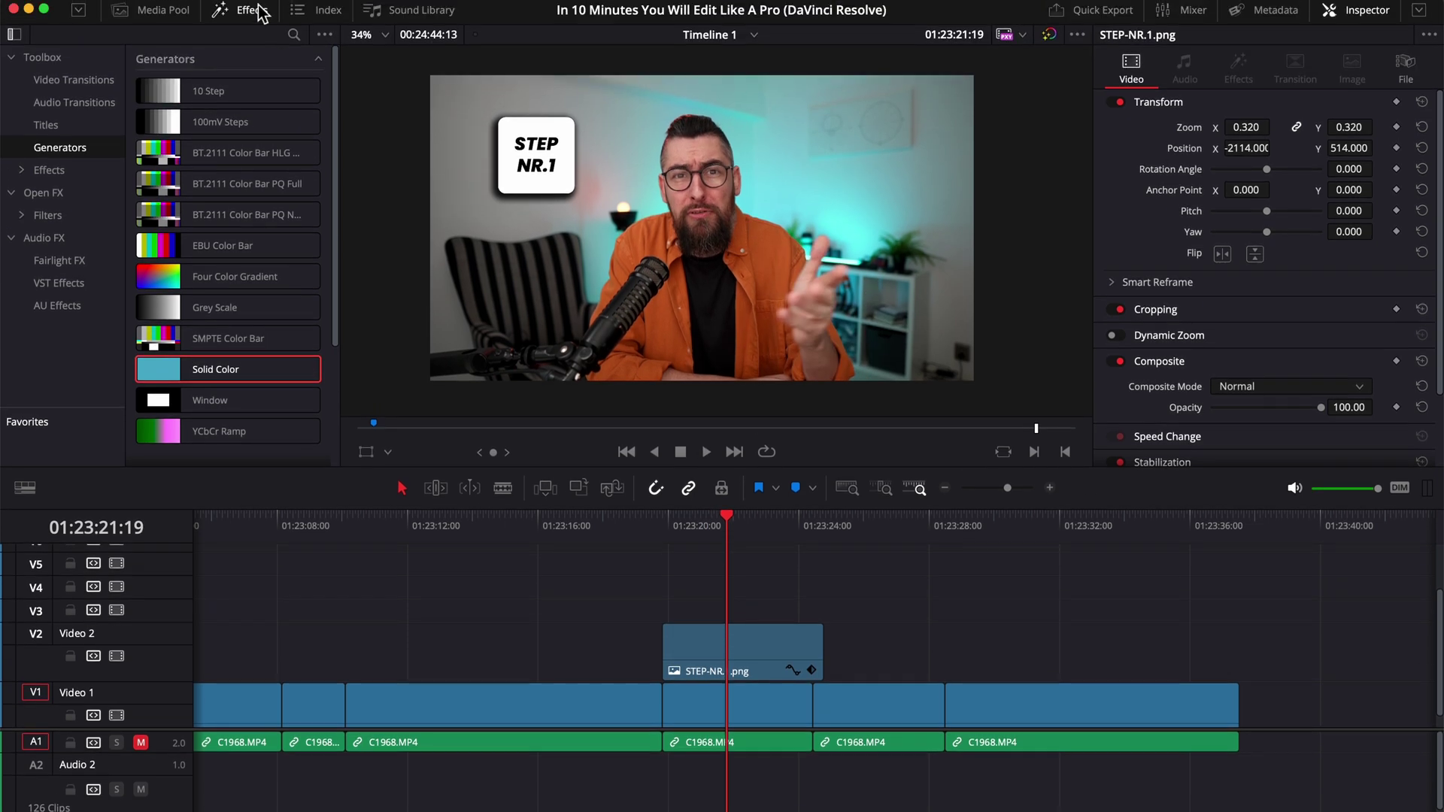
Add a Blur Dissolve transition to the start of STEP-NR.1.png and play it from the beginning.
left_click(89, 83)
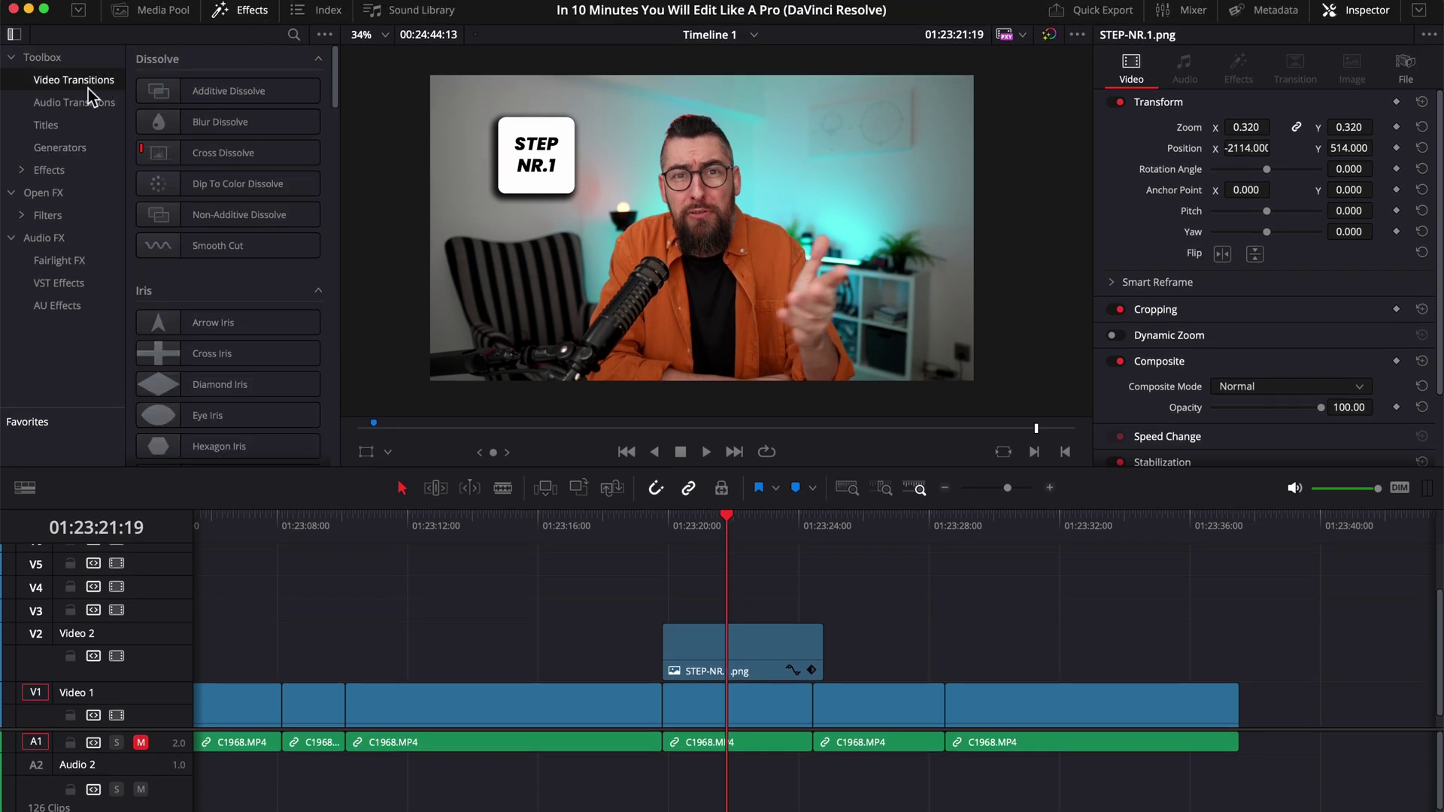
left_click_drag(203, 121, 682, 647)
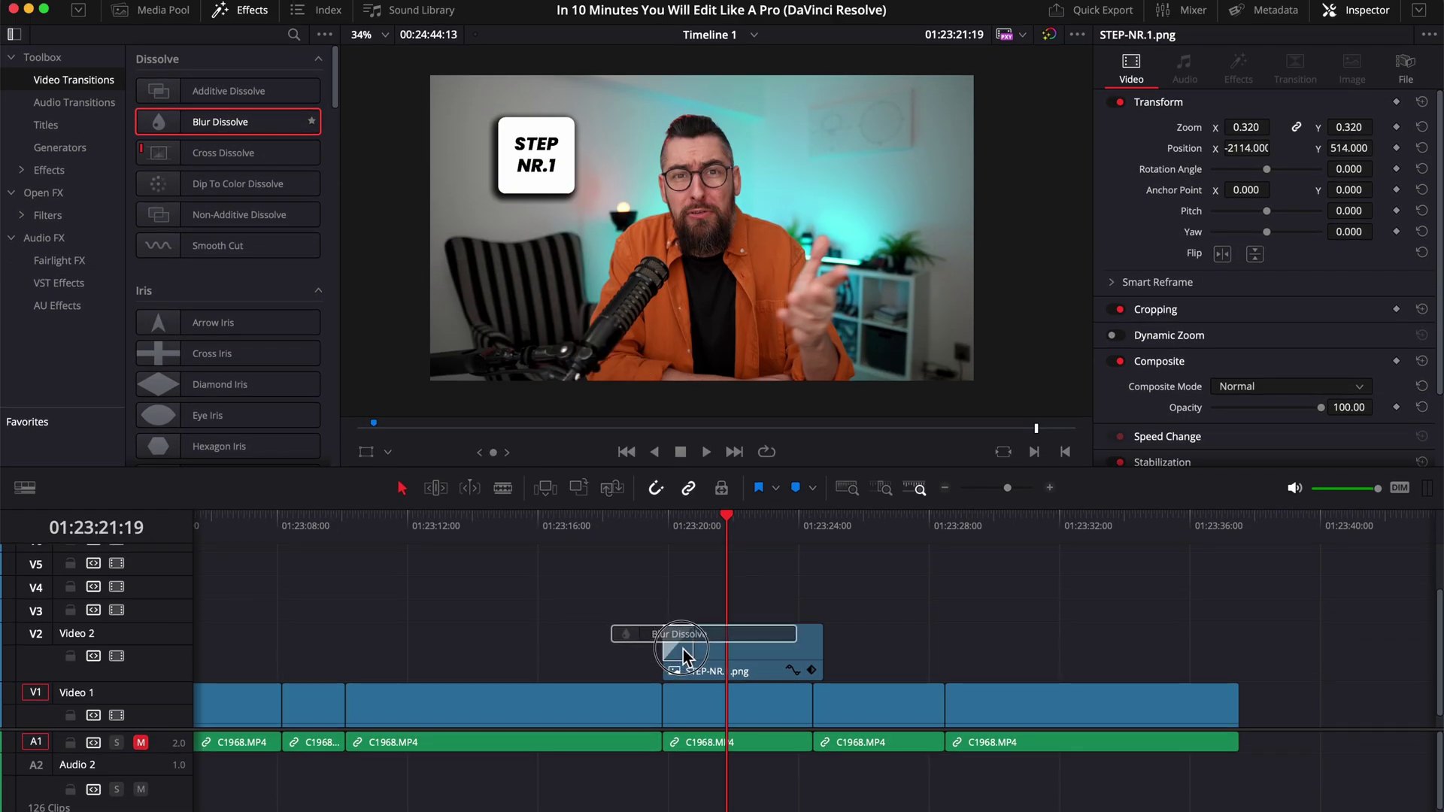
left_click(662, 528)
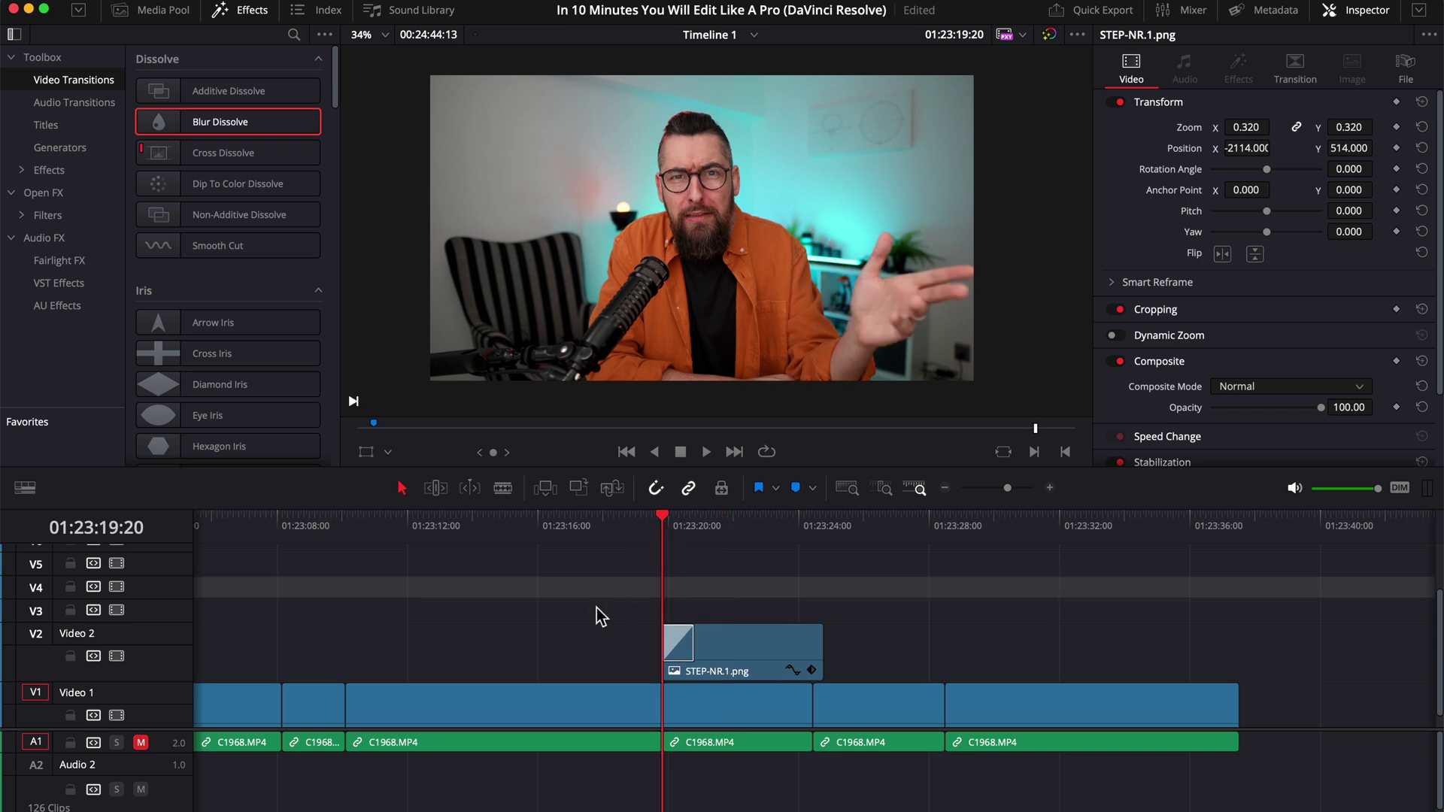
key("space")
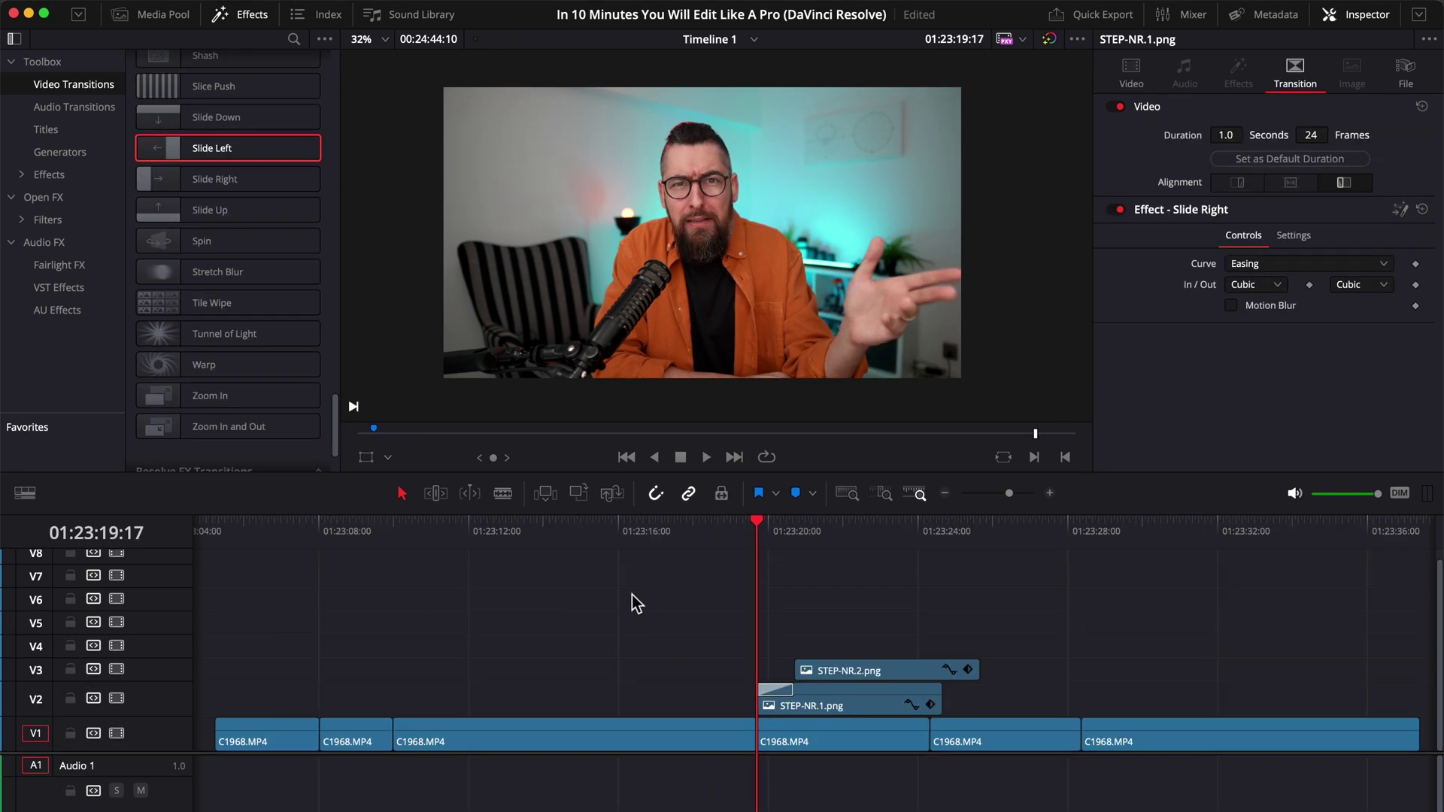
Add a Slide Left transition to the start of STEP-NR.2.png on V3 and play both graphics.
left_click_drag(212, 144, 800, 631)
key("space")
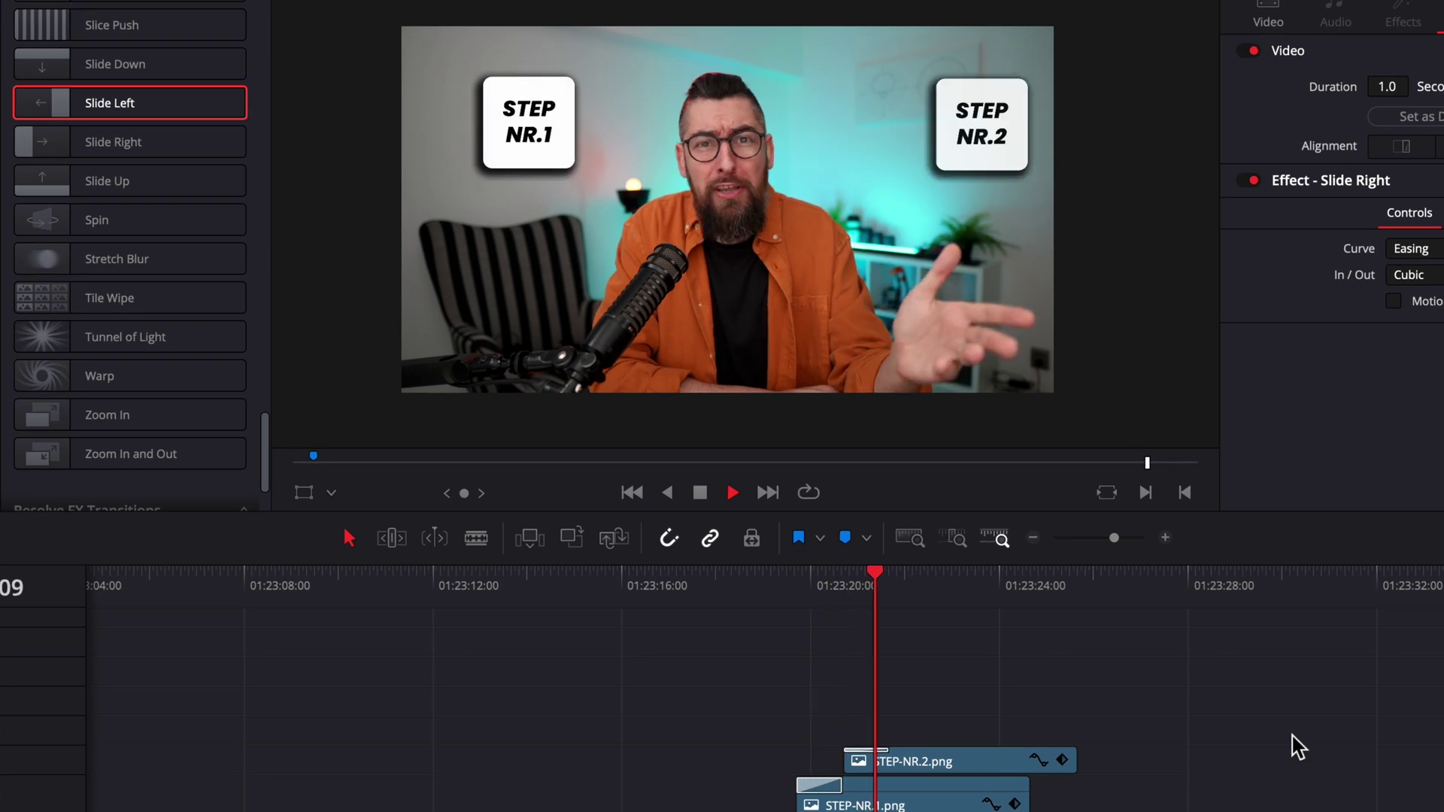